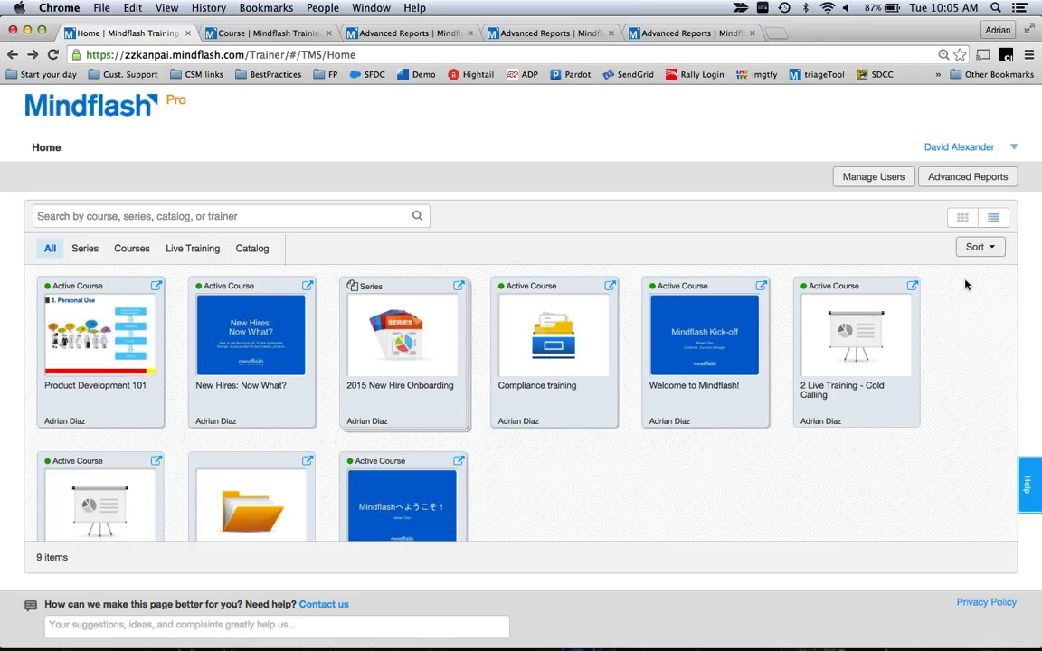
Step: Show the training items as a list, look through them, and return to the thumbnail view
click(996, 218)
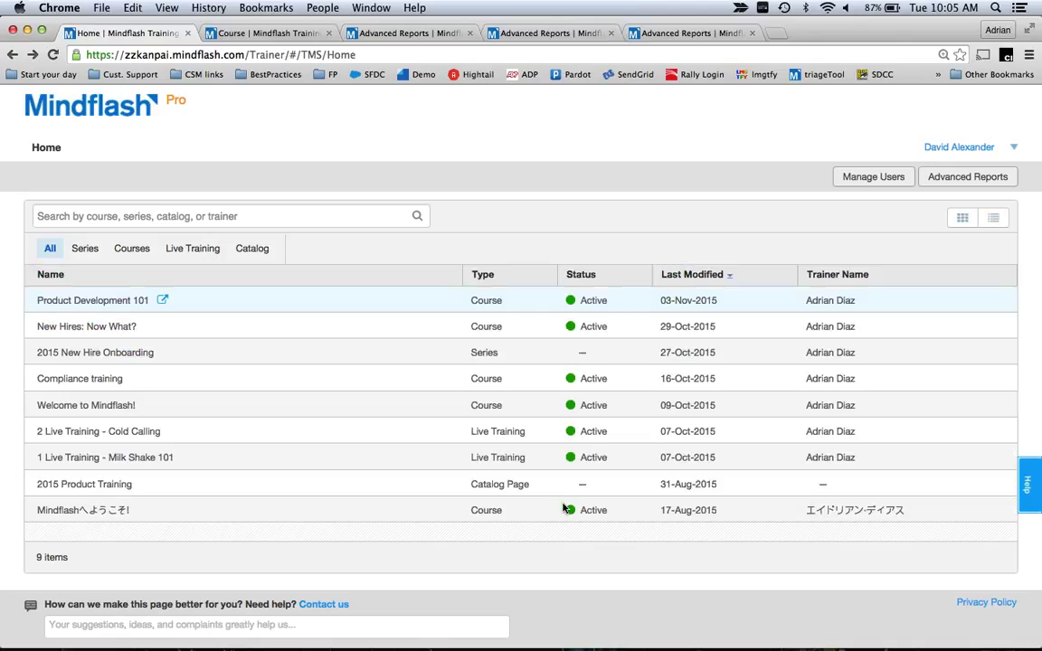
scroll(562, 509, down, 1)
scroll(579, 452, up, 1)
click(961, 222)
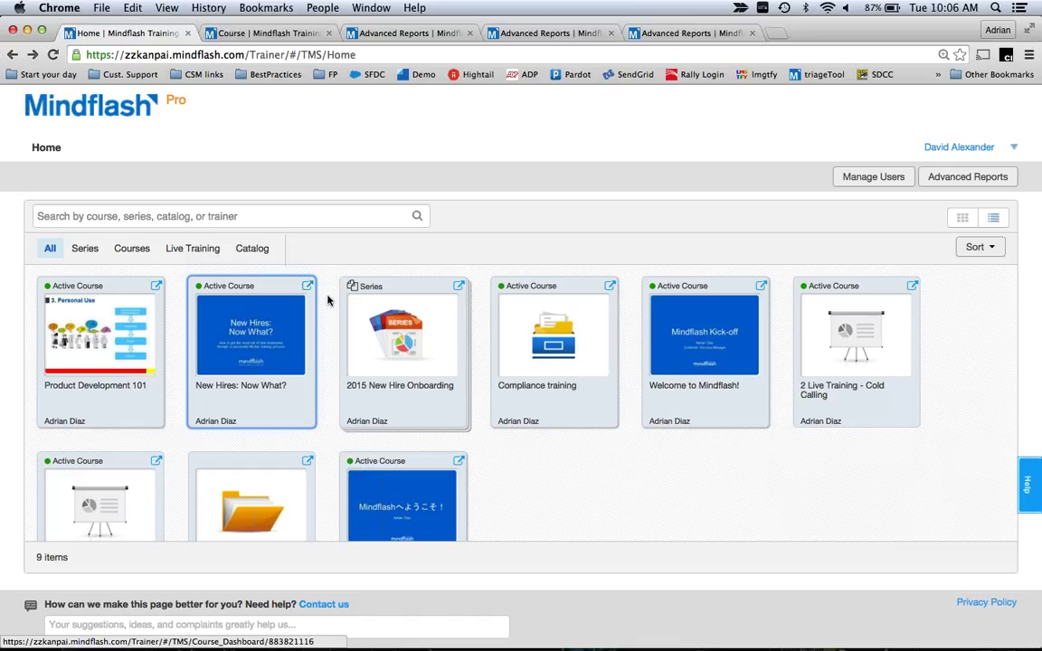
Step: Examine the summary details of the New Hires: Now What?, Compliance training and Welcome to Mindflash! courses
click(240, 355)
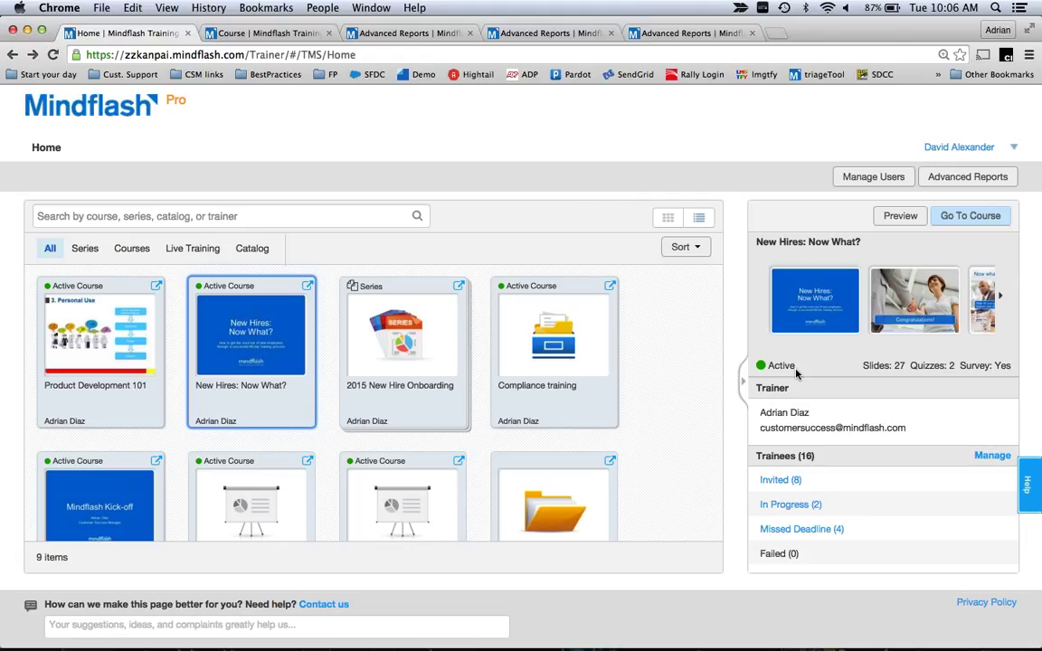
scroll(795, 373, down, 3)
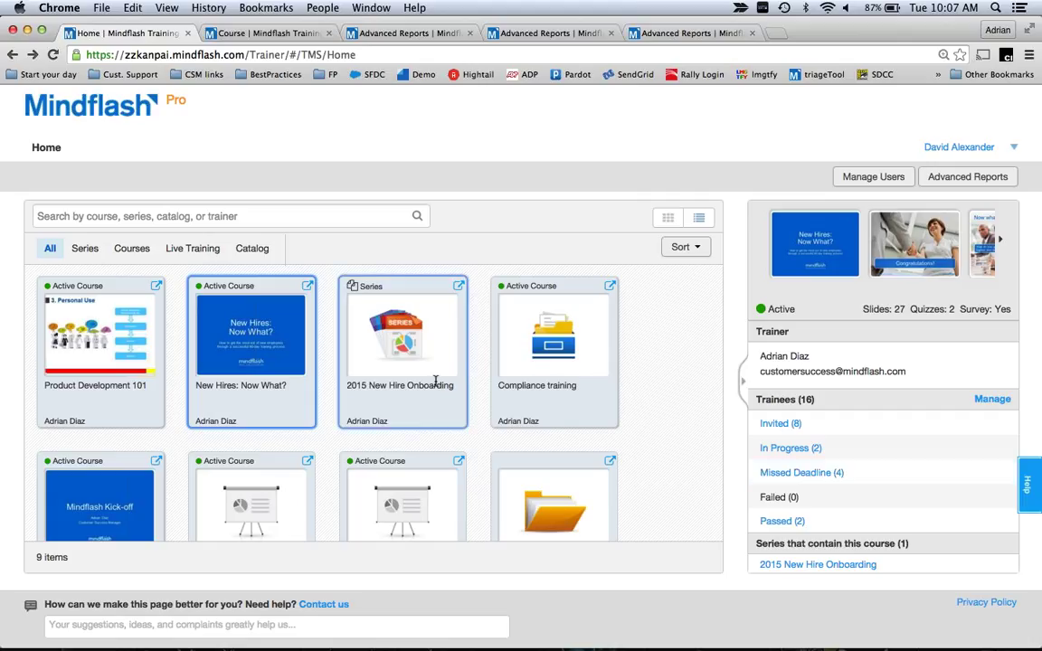
click(540, 372)
scroll(539, 372, down, 1)
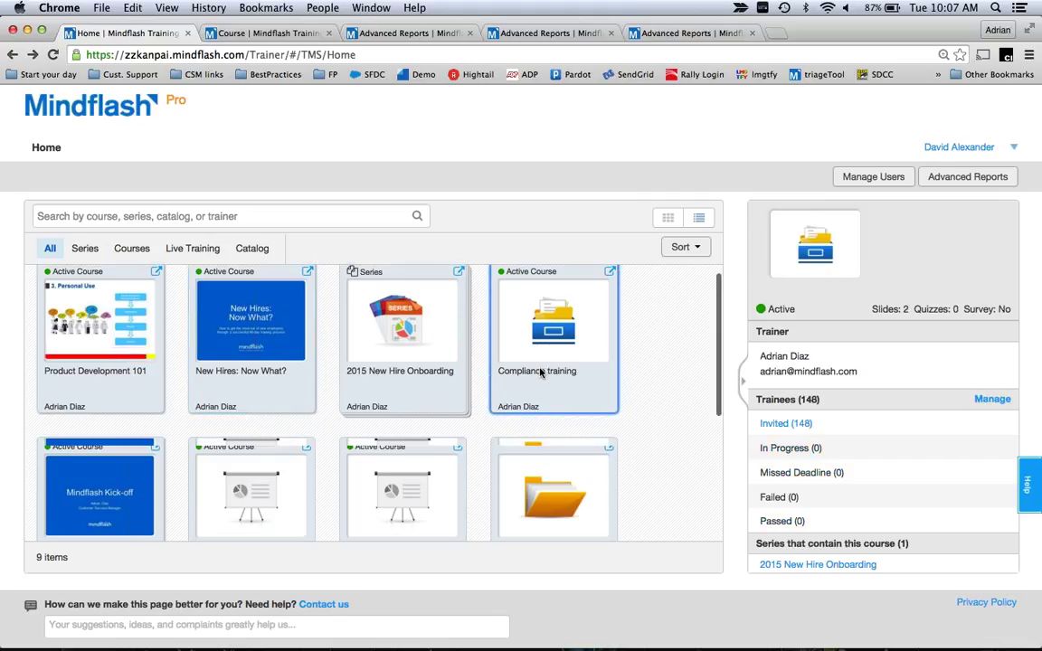
scroll(361, 407, down, 3)
click(127, 455)
scroll(127, 455, down, 1)
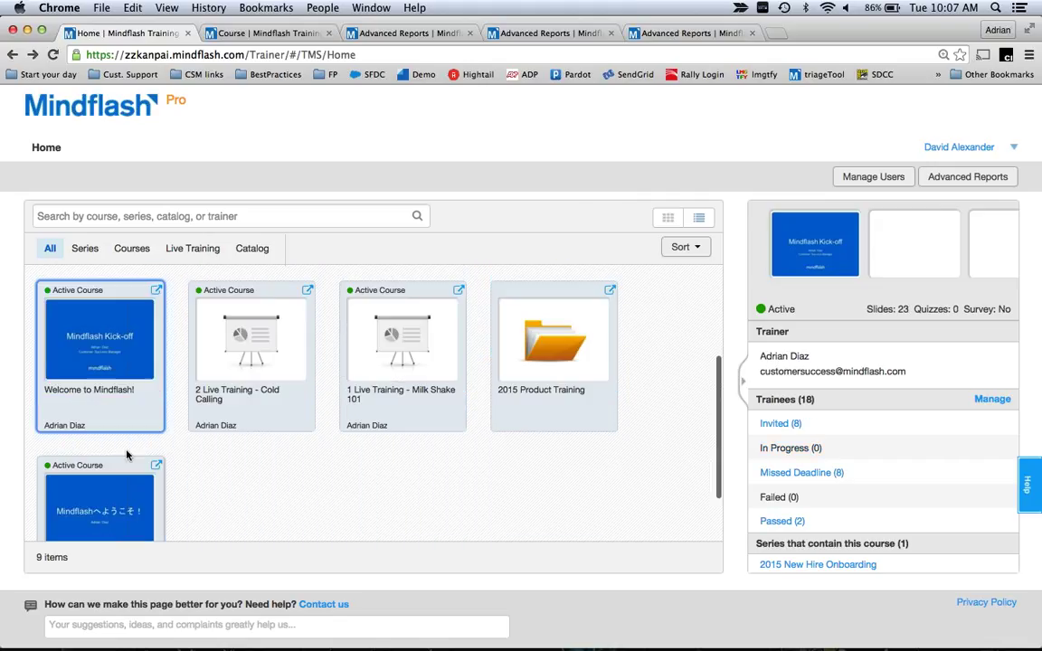
scroll(127, 454, up, 1)
scroll(127, 455, up, 3)
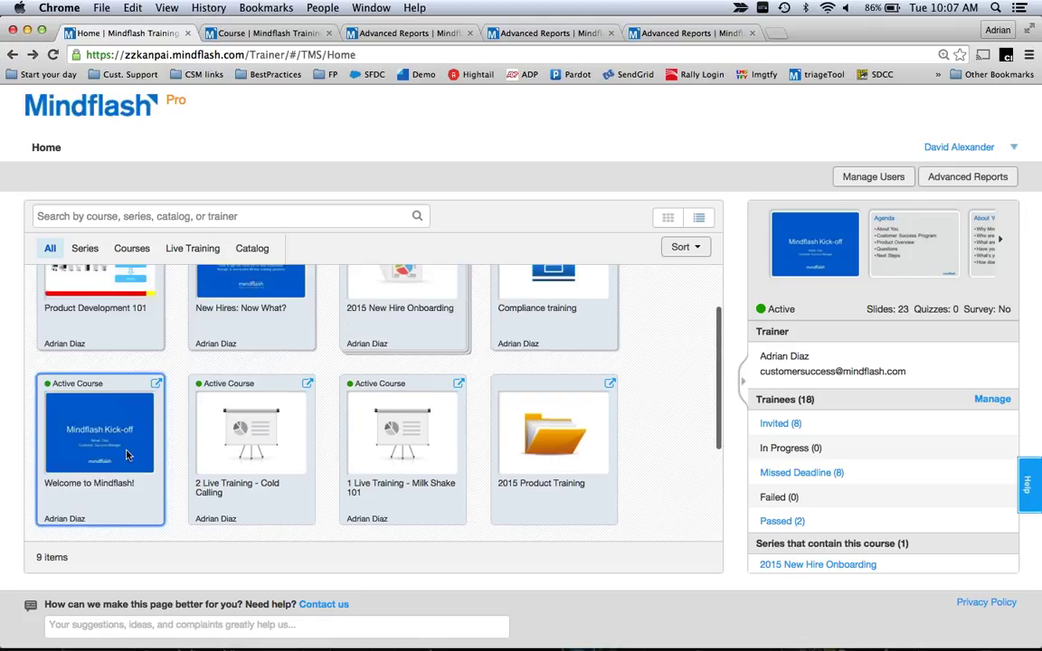
Step: Set the deadline to 04-Nov-2015 for all trainees who missed it in the New Hires: Now What? course
click(252, 380)
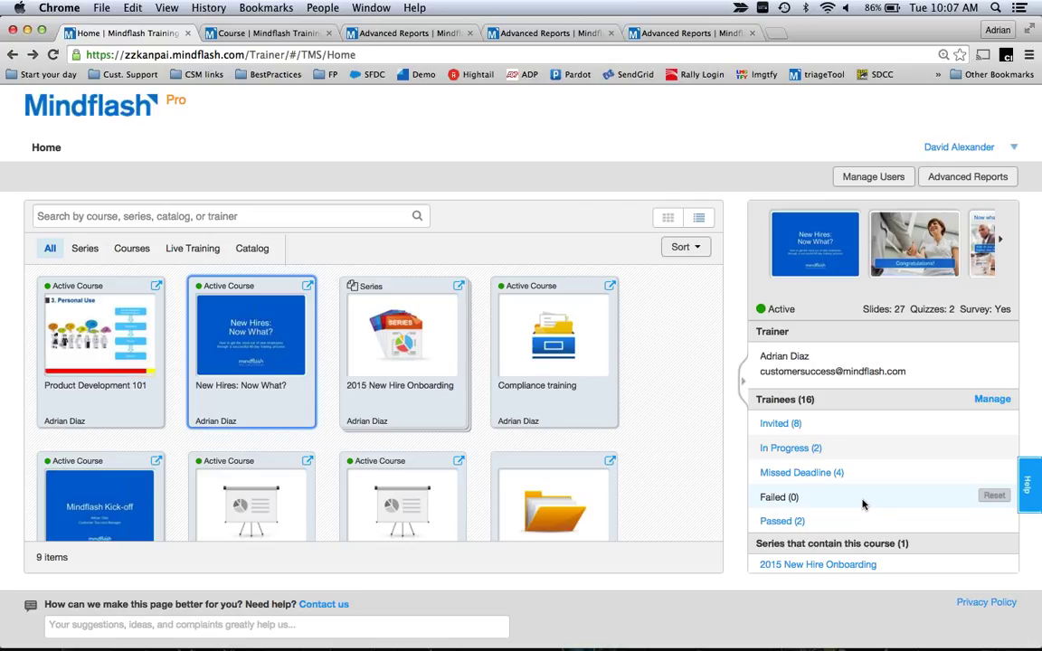
click(799, 472)
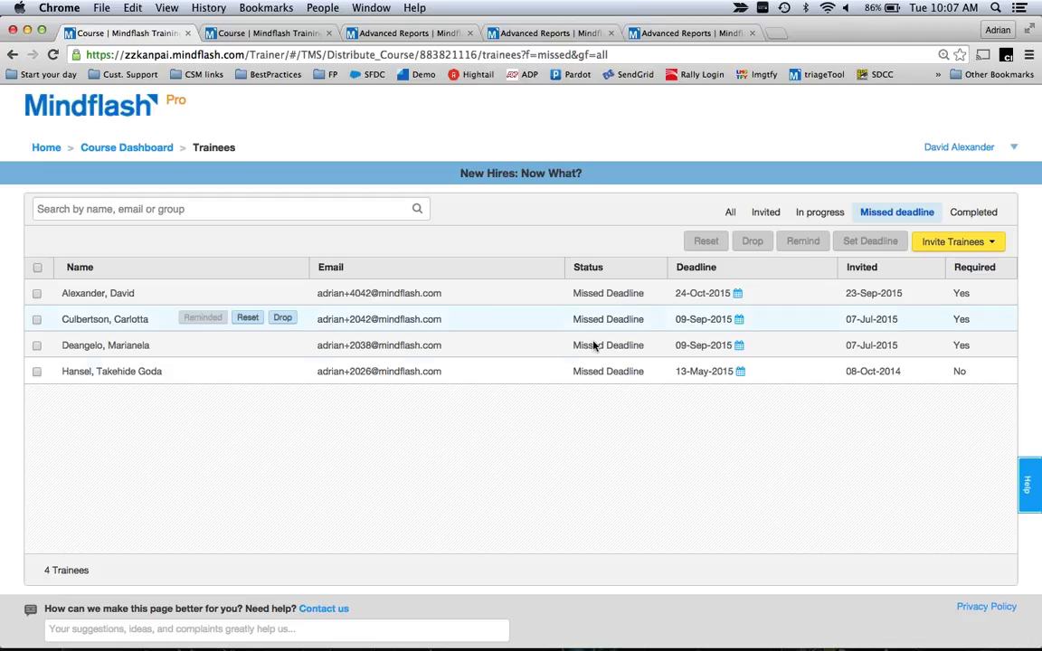
mouse_move(566, 303)
click(36, 293)
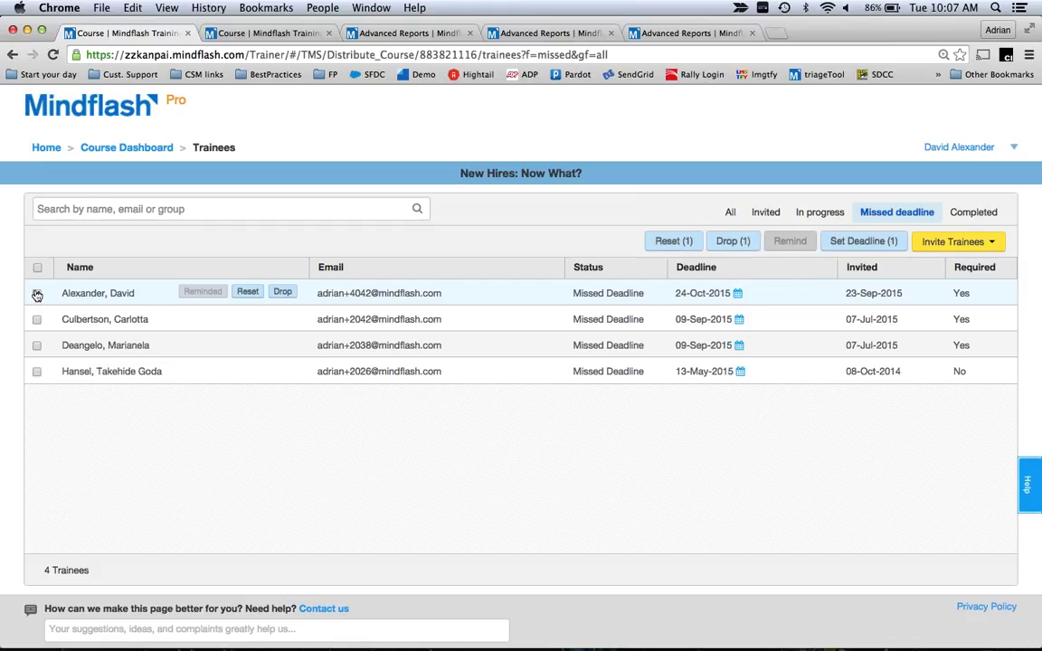
click(37, 269)
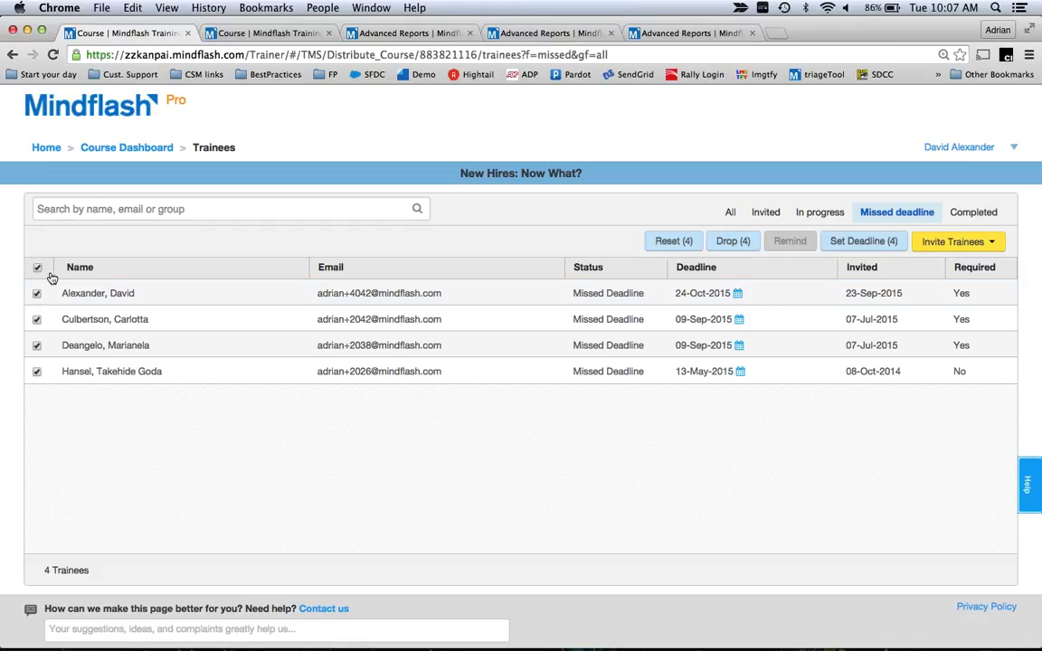
click(861, 240)
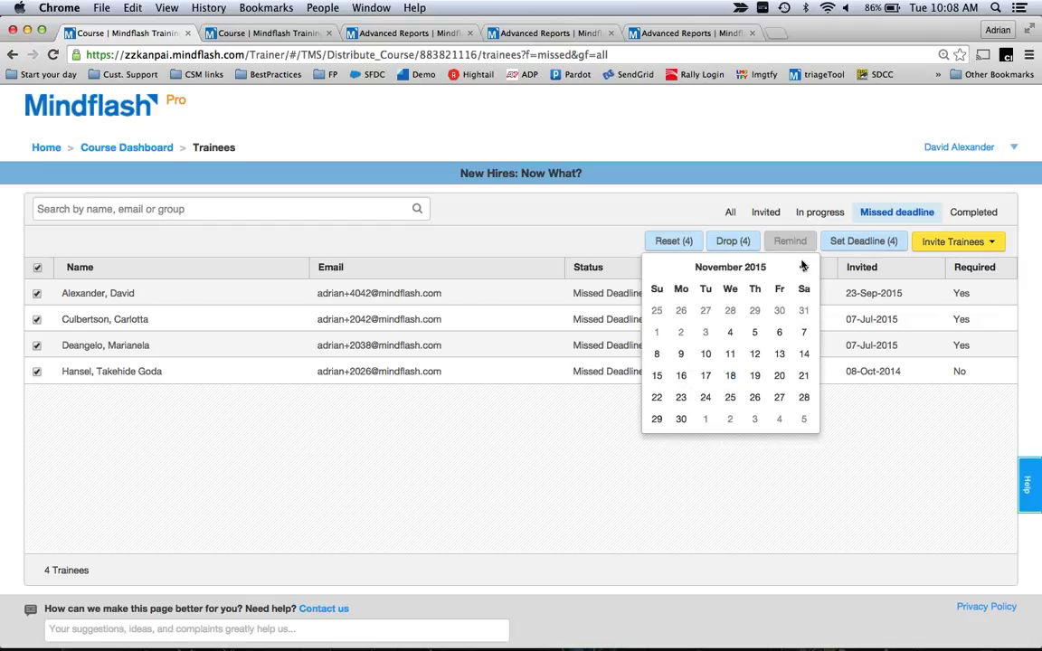
click(729, 333)
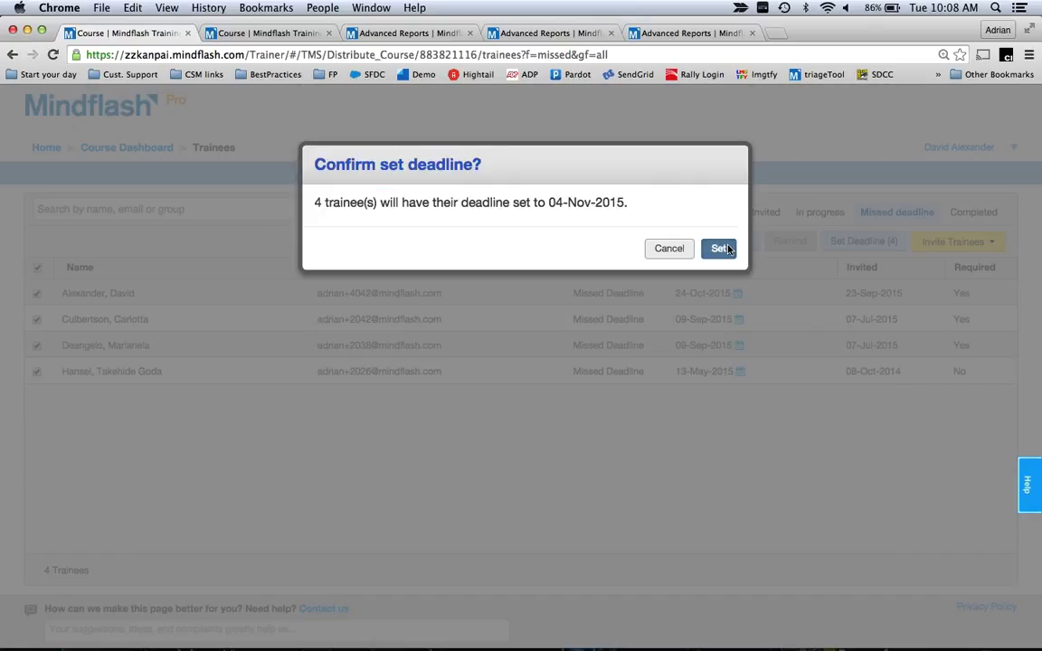
click(719, 248)
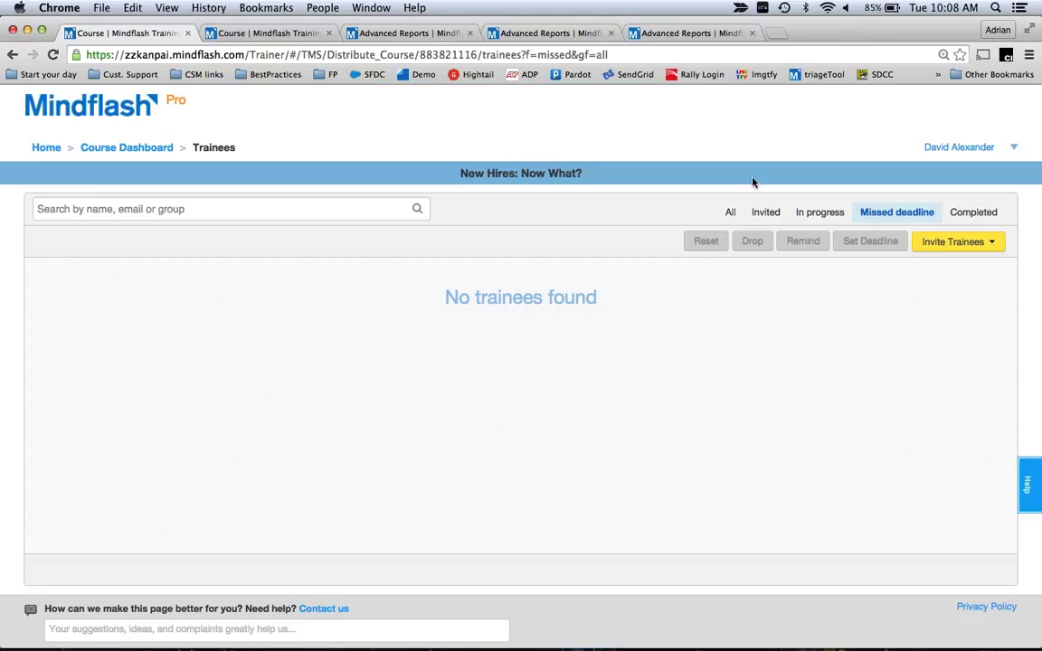
Step: Review the course's trainees by status (all, invited, in progress and completed), ending with the full list
click(732, 212)
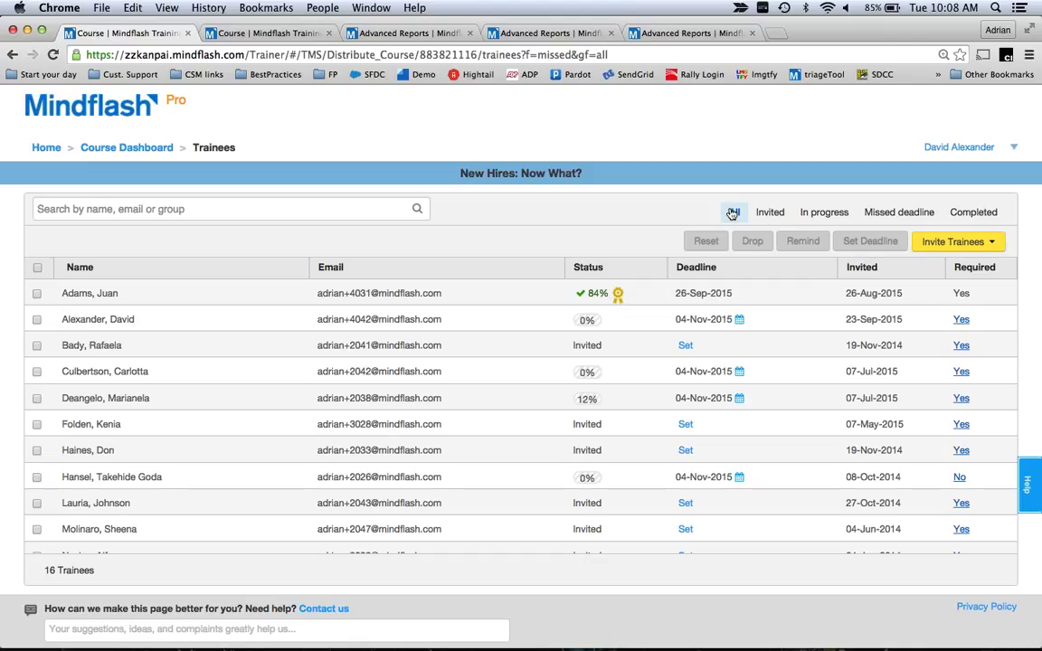
click(770, 211)
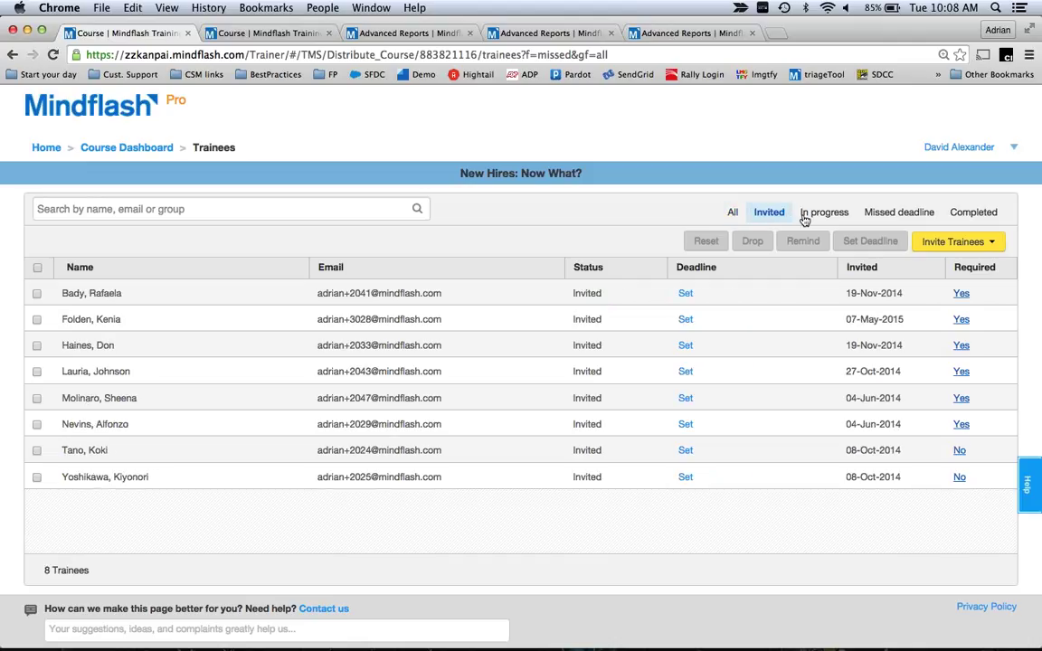
click(804, 219)
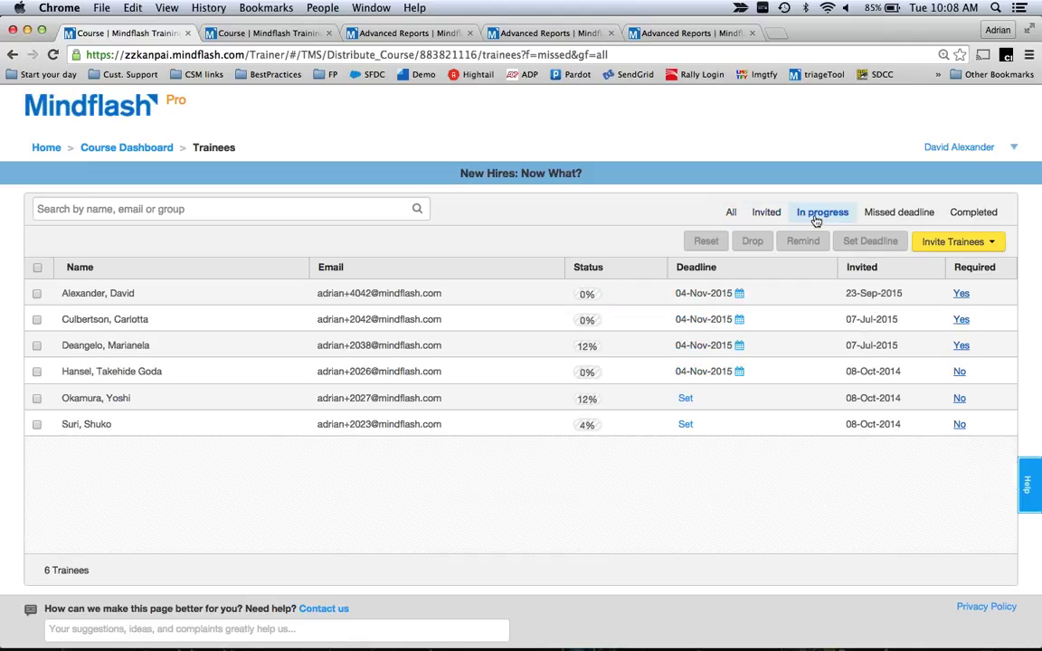
click(961, 221)
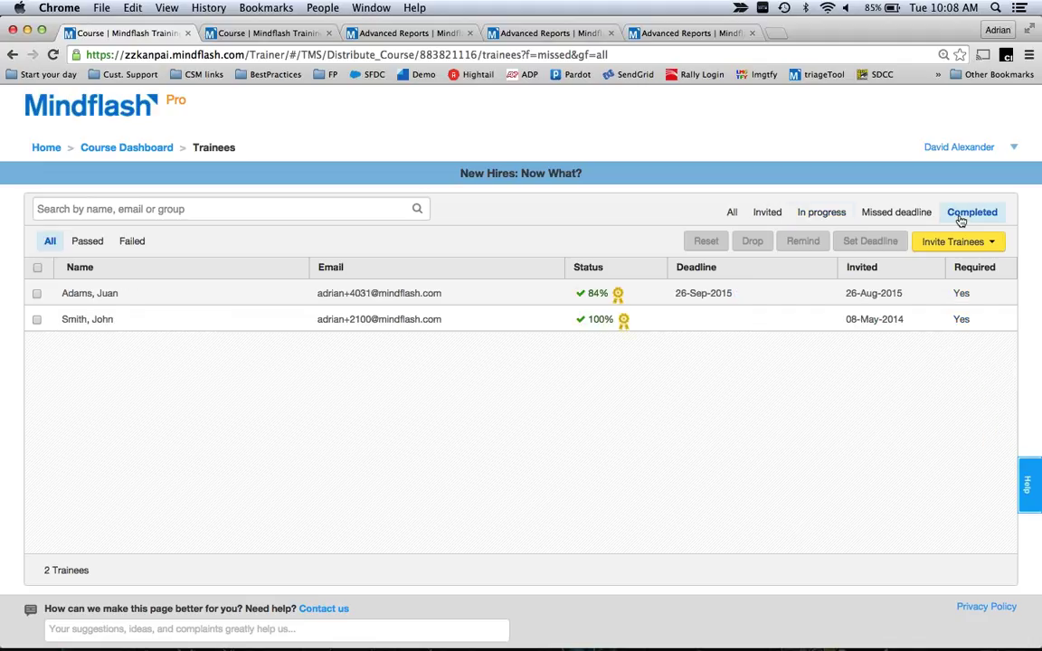
click(730, 213)
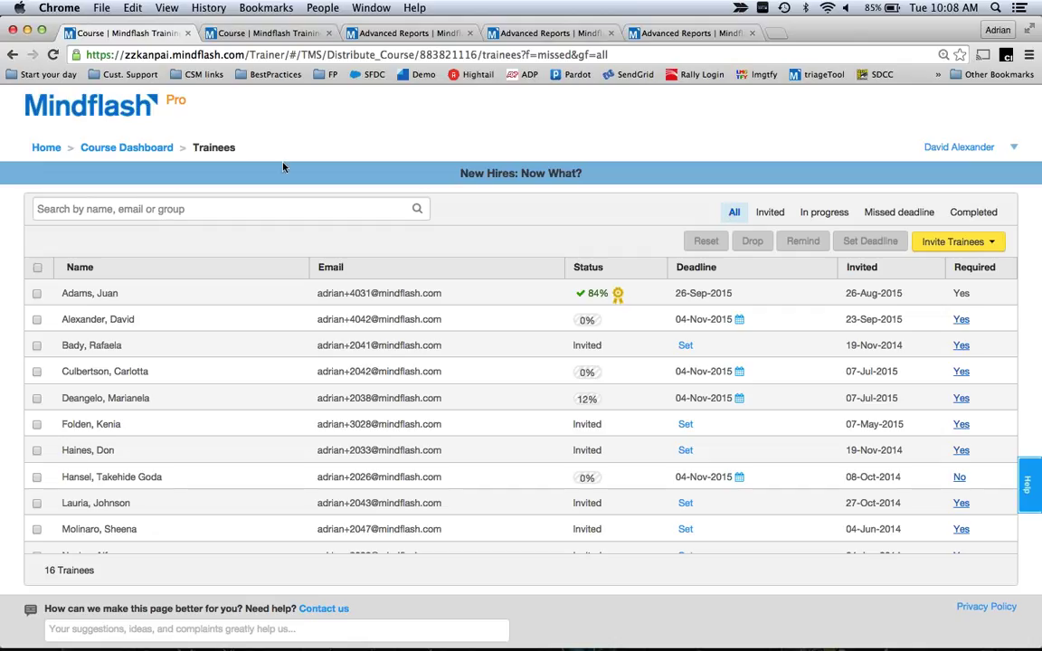
Step: Send a reminder to the in-progress trainee of the 2015 New Hire Onboarding series
click(41, 151)
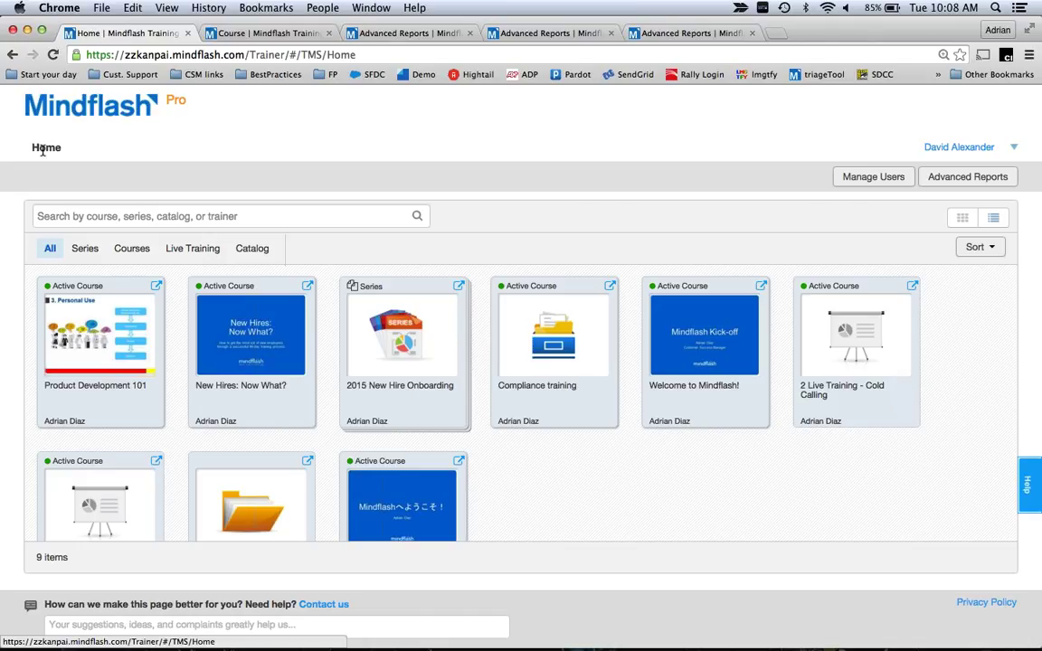
click(400, 366)
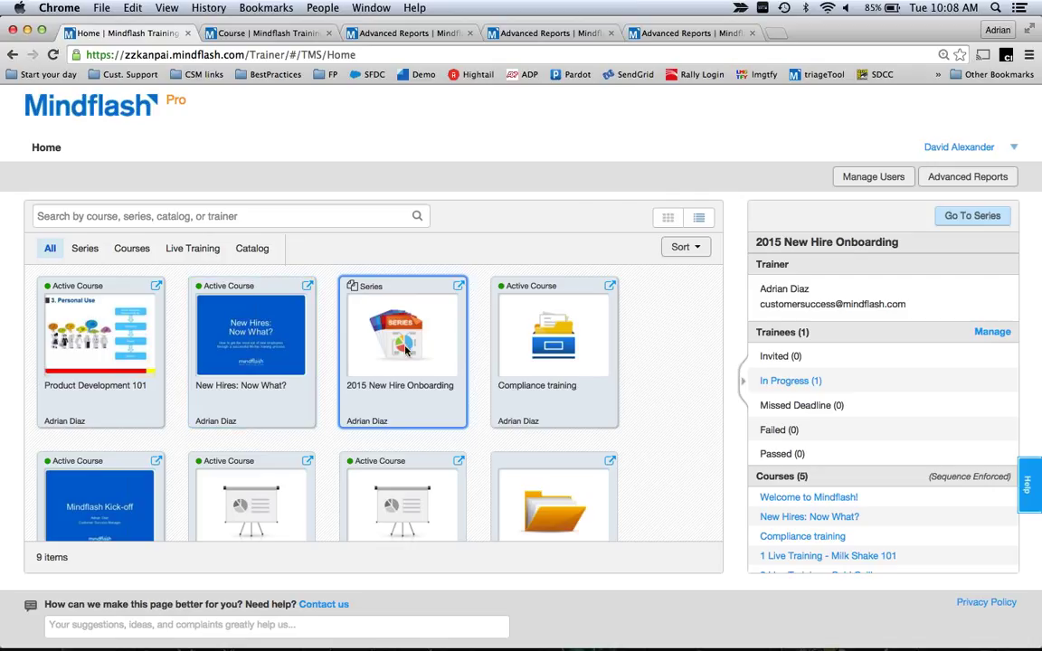
click(800, 384)
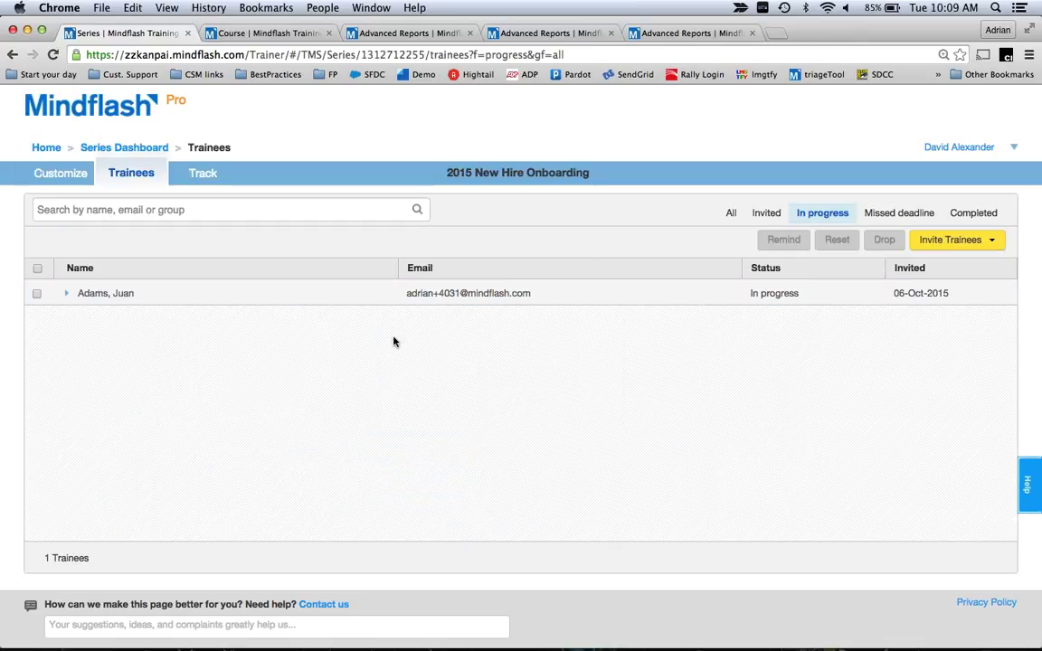
mouse_move(298, 301)
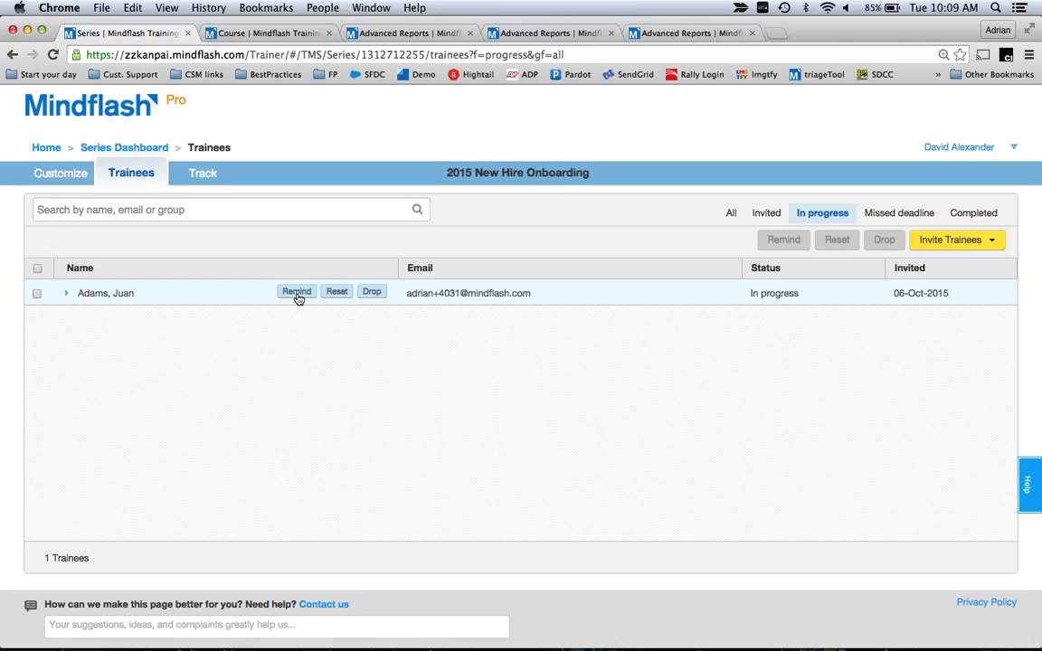
click(297, 292)
Step: View the trainee management page of the New Hires: Now What? course through its course dashboard and dismiss the pop-up
click(42, 152)
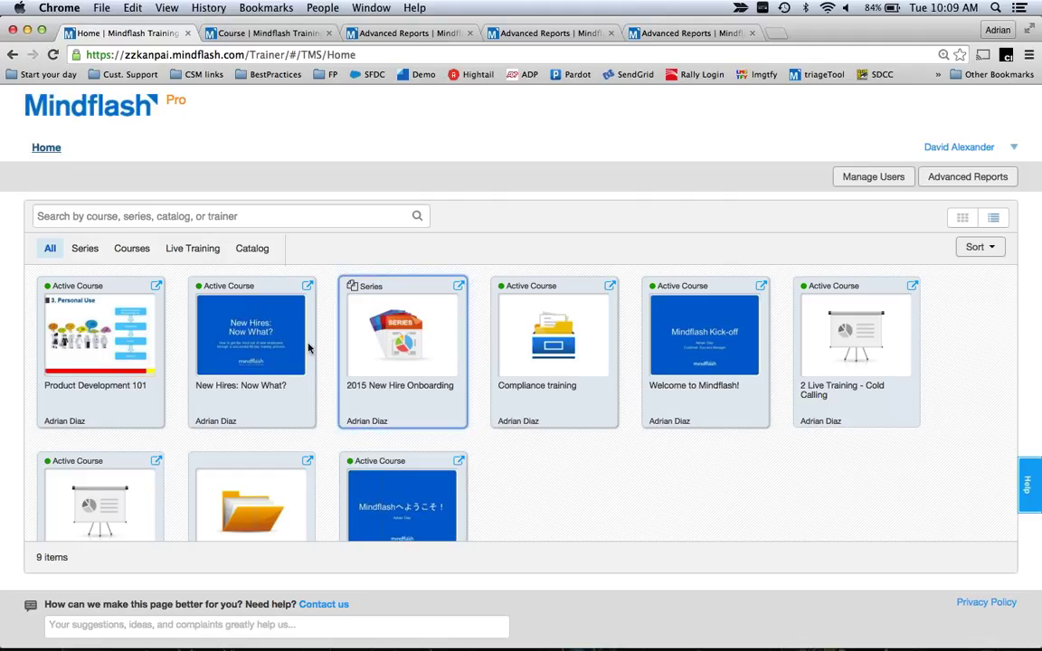
click(308, 286)
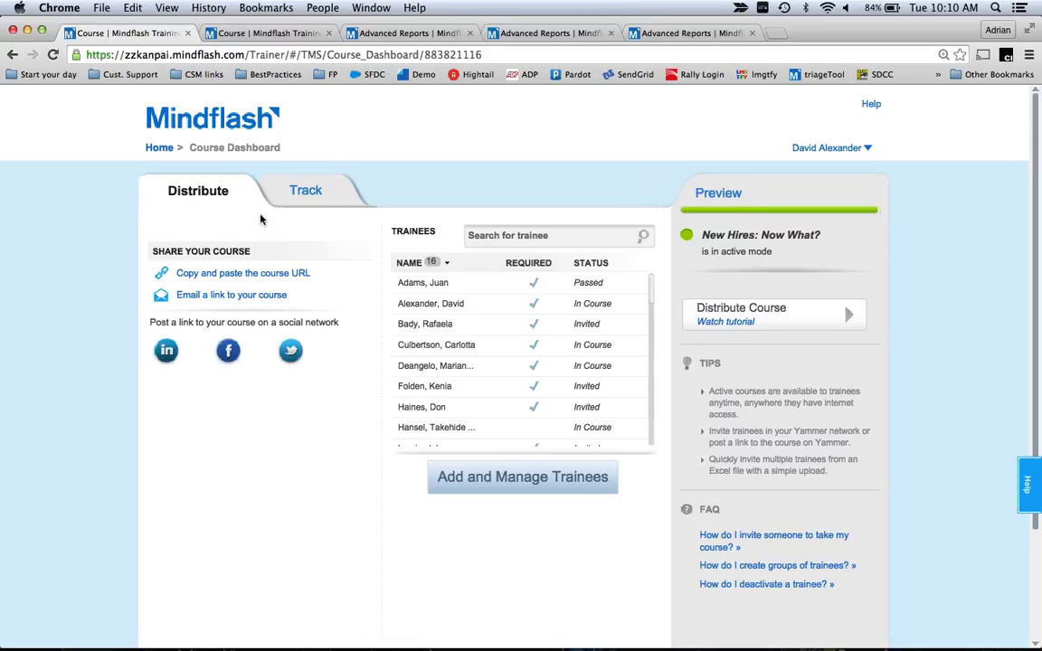
click(496, 485)
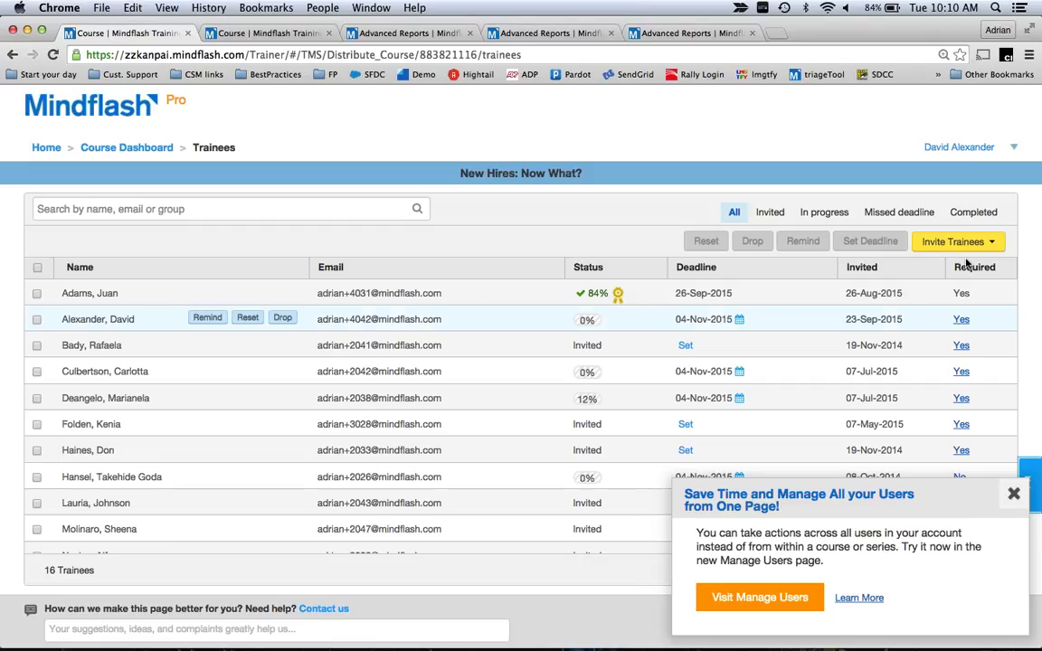
click(1014, 494)
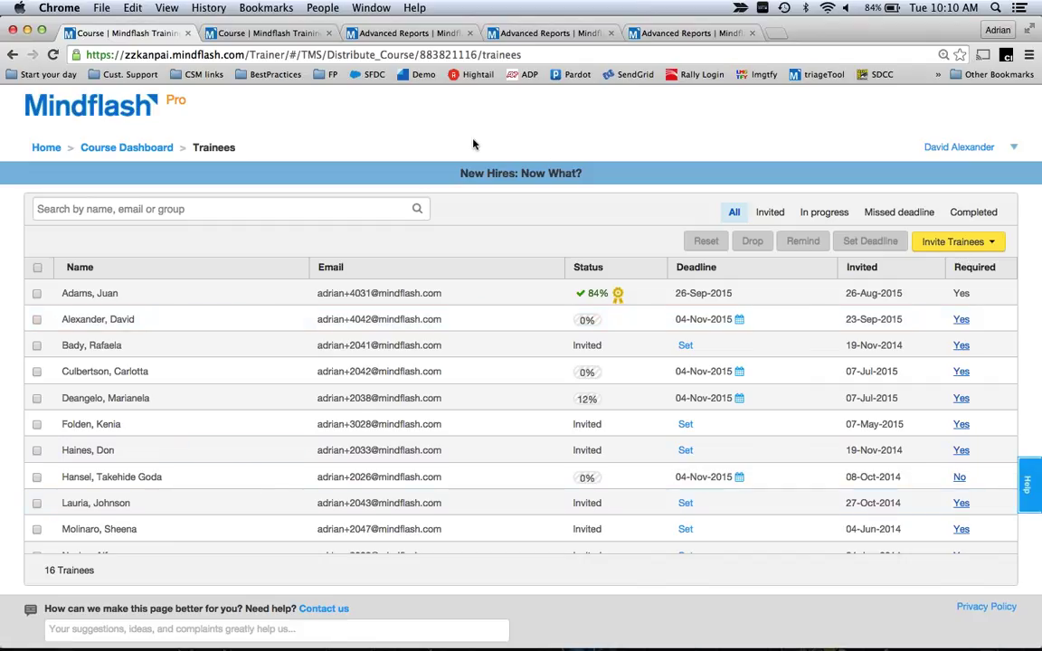
Step: Open the existing-trainee invitation for the Welcome to Mindflash! course and select all available trainees in the Sales group
click(50, 150)
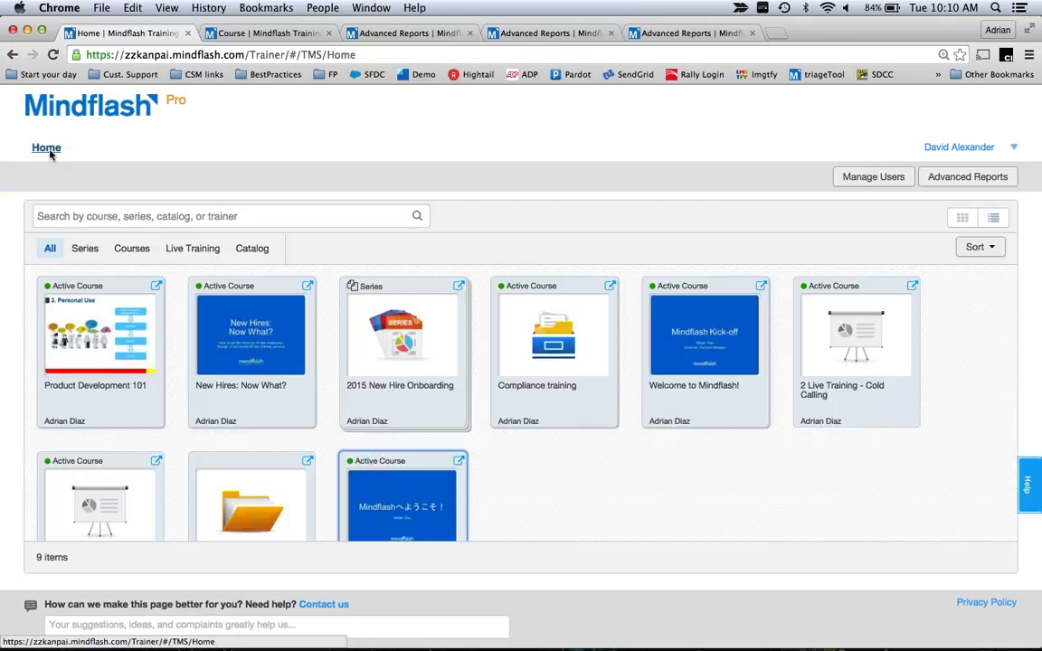
click(721, 379)
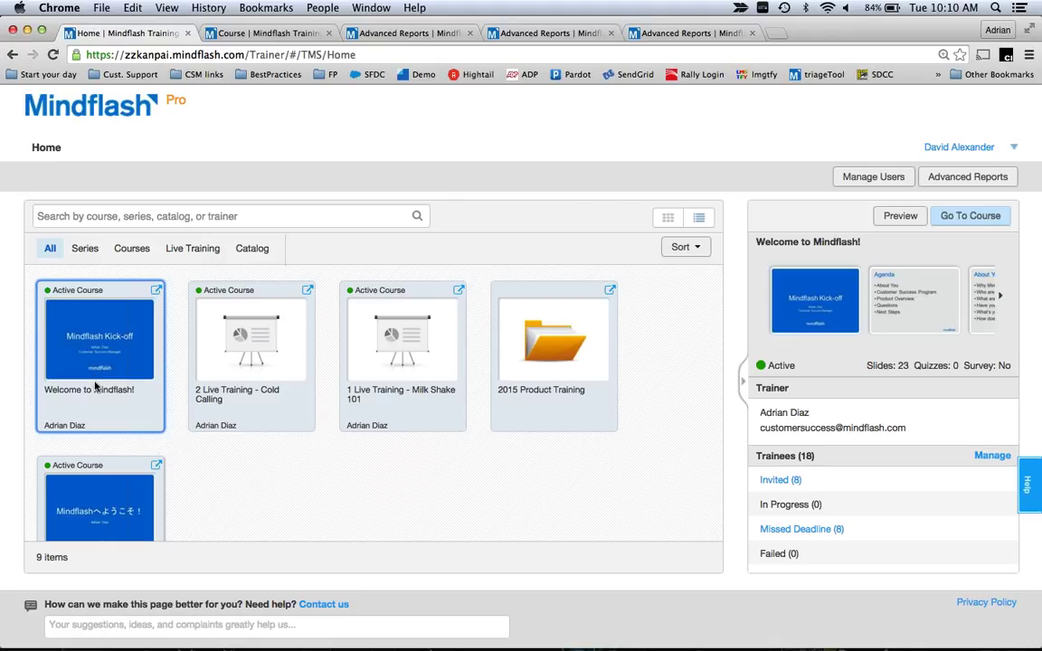
click(998, 459)
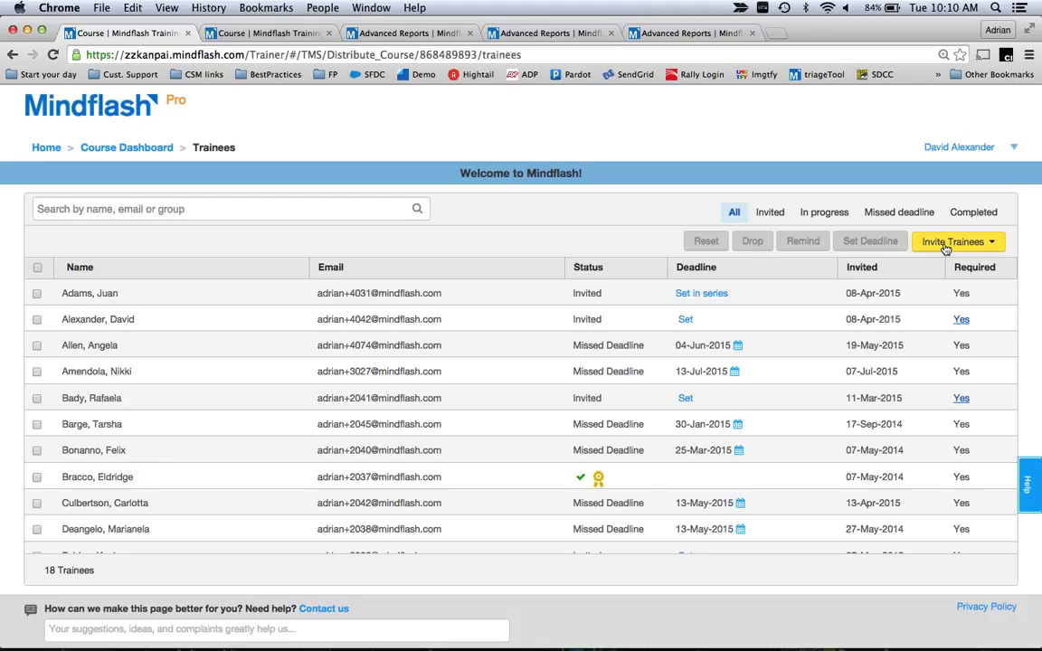
click(945, 245)
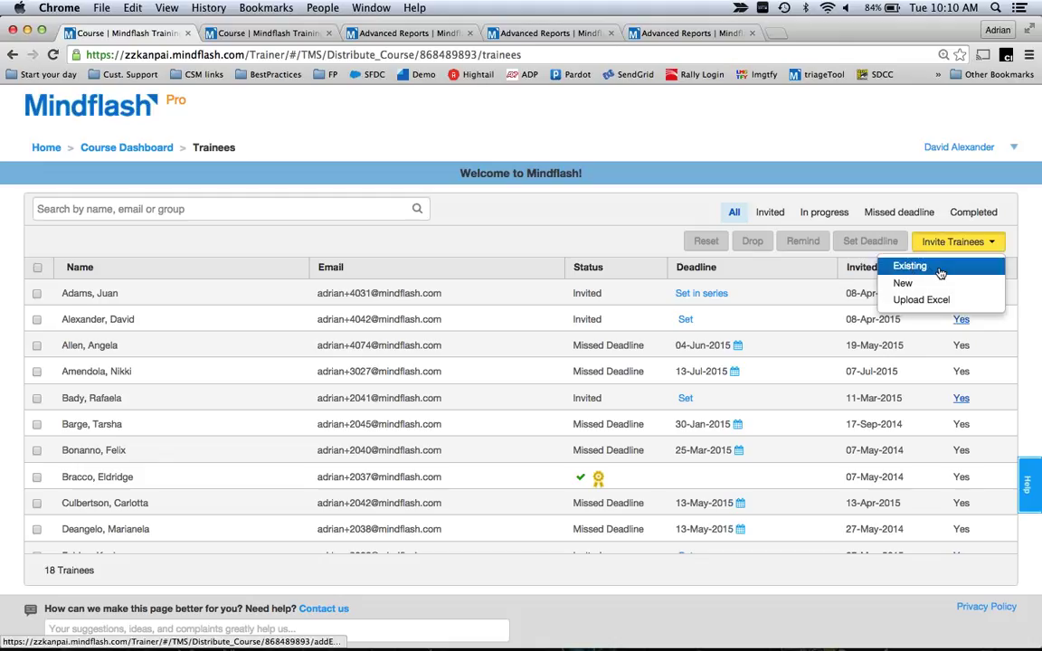
click(923, 269)
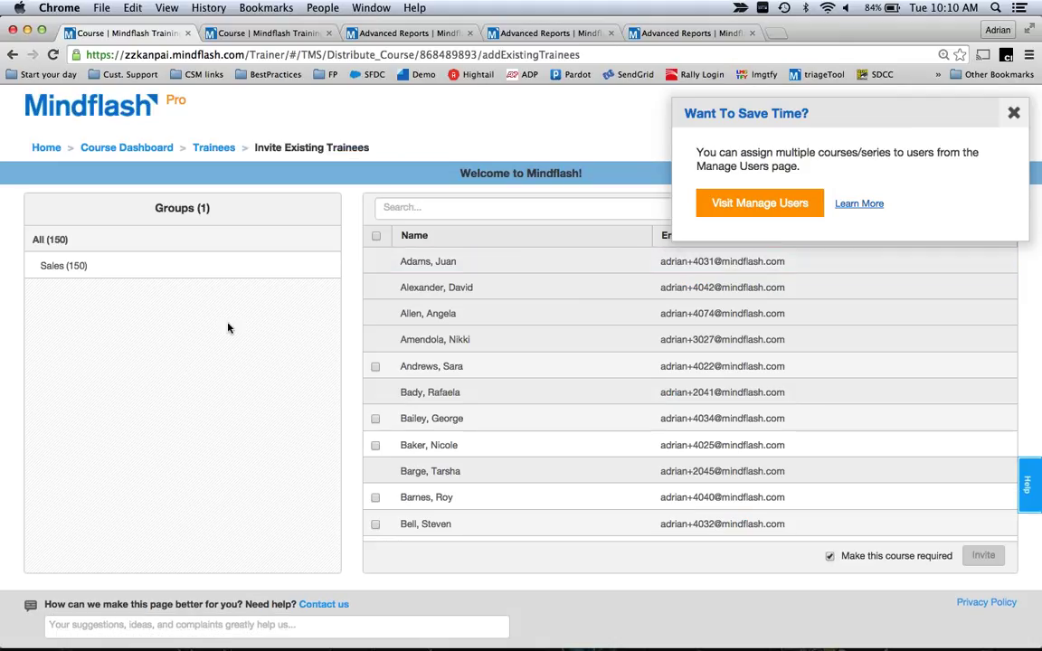
click(1014, 113)
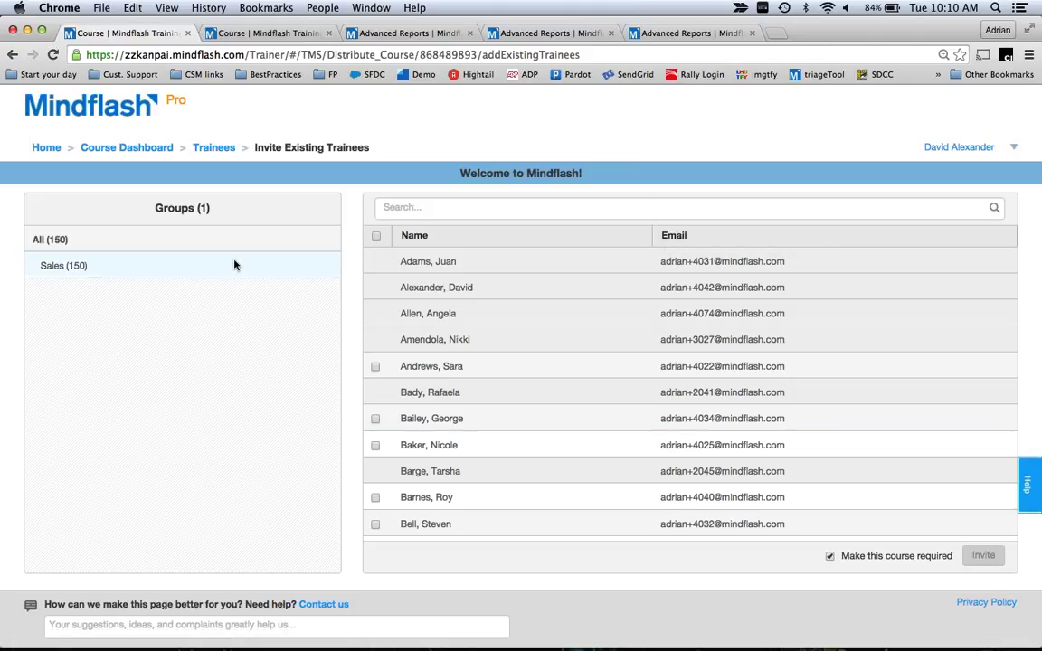
click(127, 270)
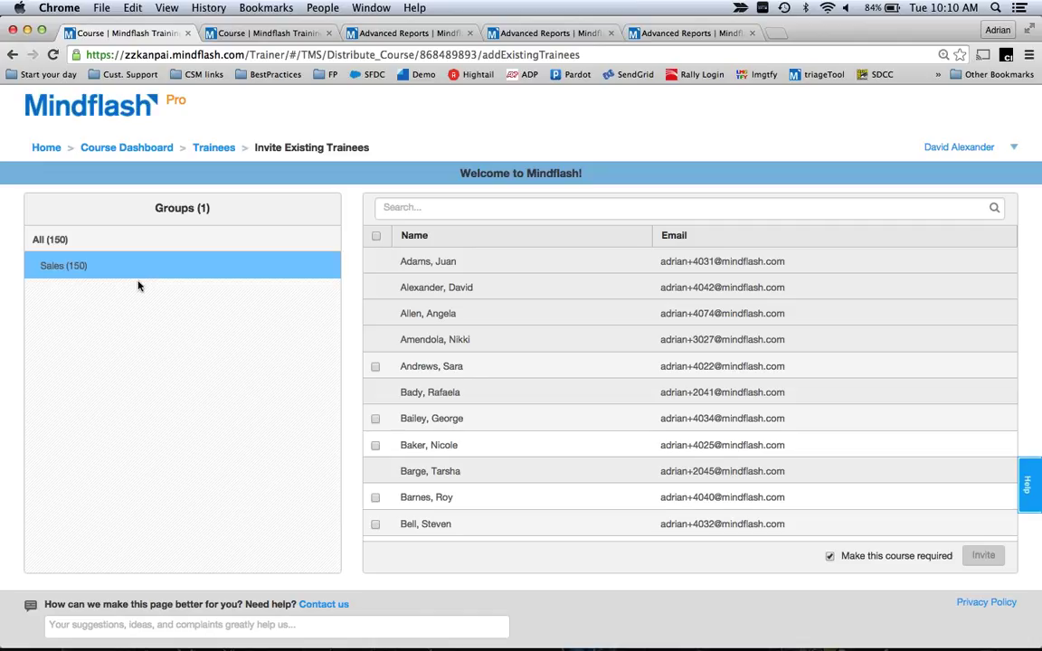
click(374, 236)
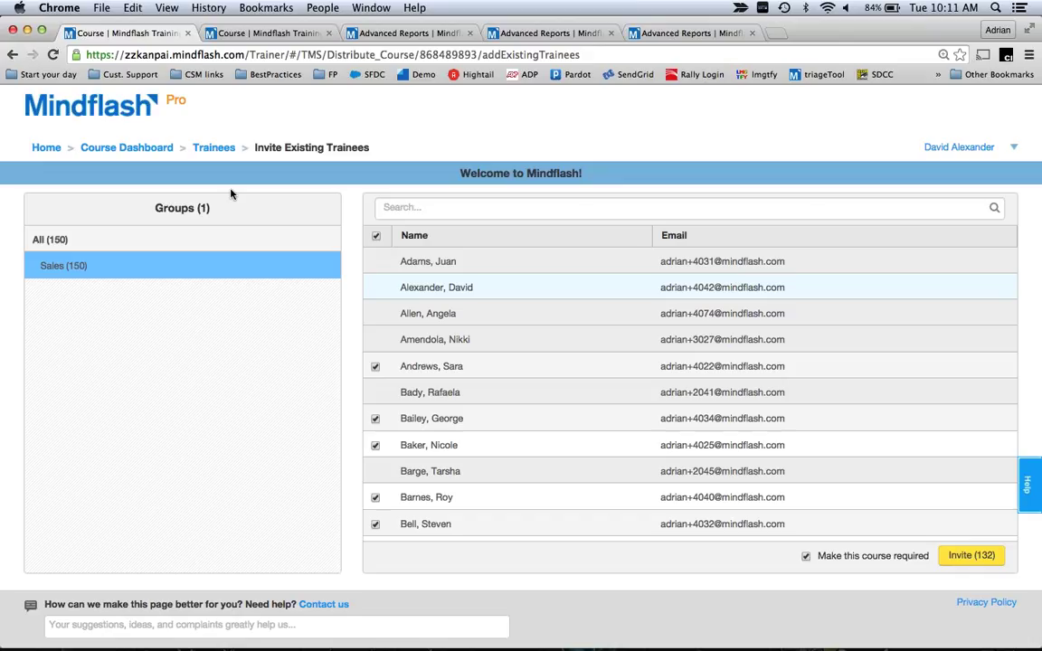
Step: Return to the trainer home page and view the content and settings of the 2015 Product Training catalog
click(46, 148)
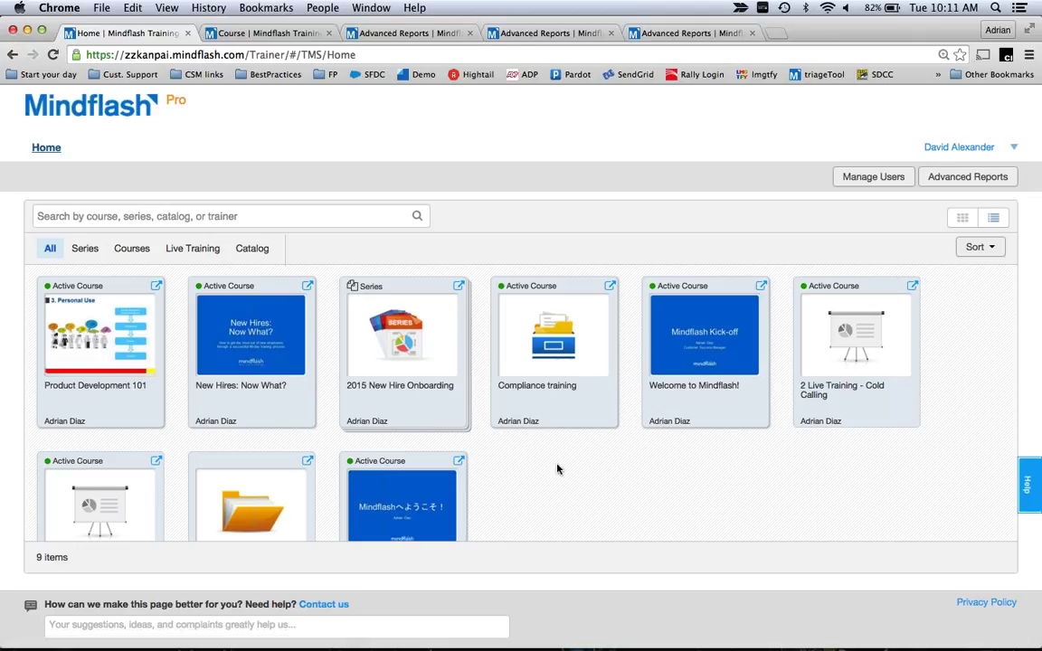
scroll(557, 468, down, 2)
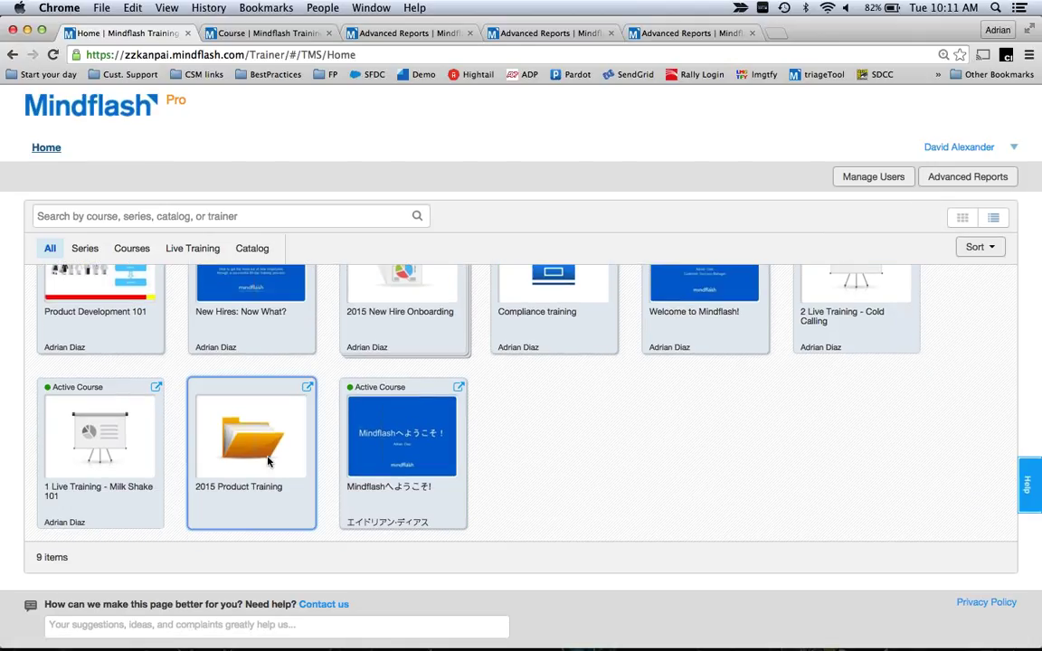
click(308, 388)
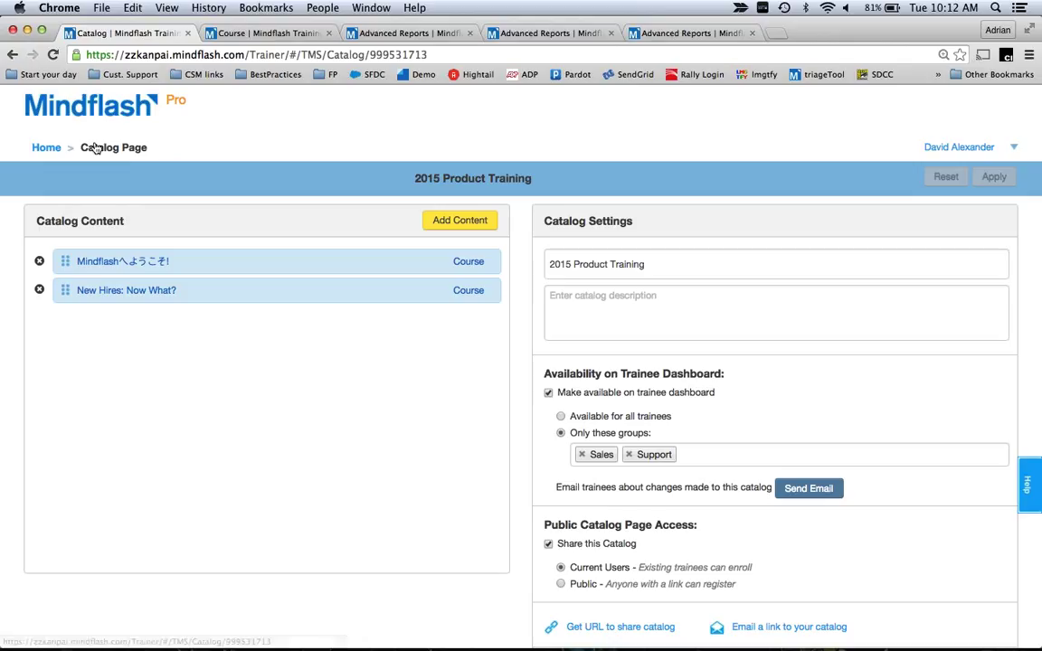
Step: Go back to the home page and view the trainee management page of the 1 Live Training - Milk Shake 101 course
click(46, 149)
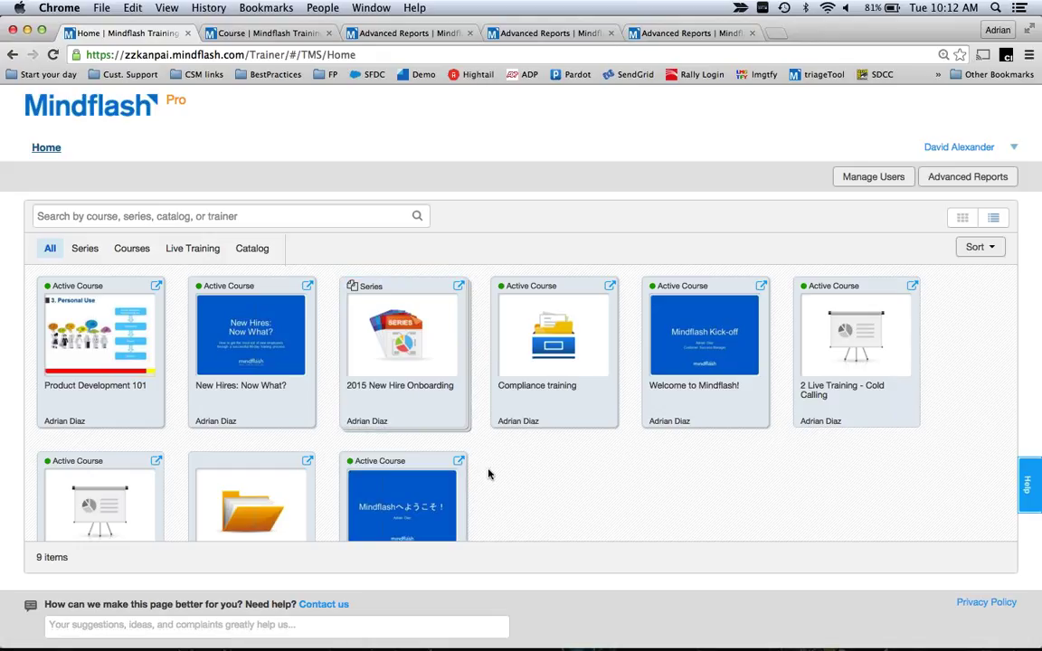
scroll(334, 443, down, 3)
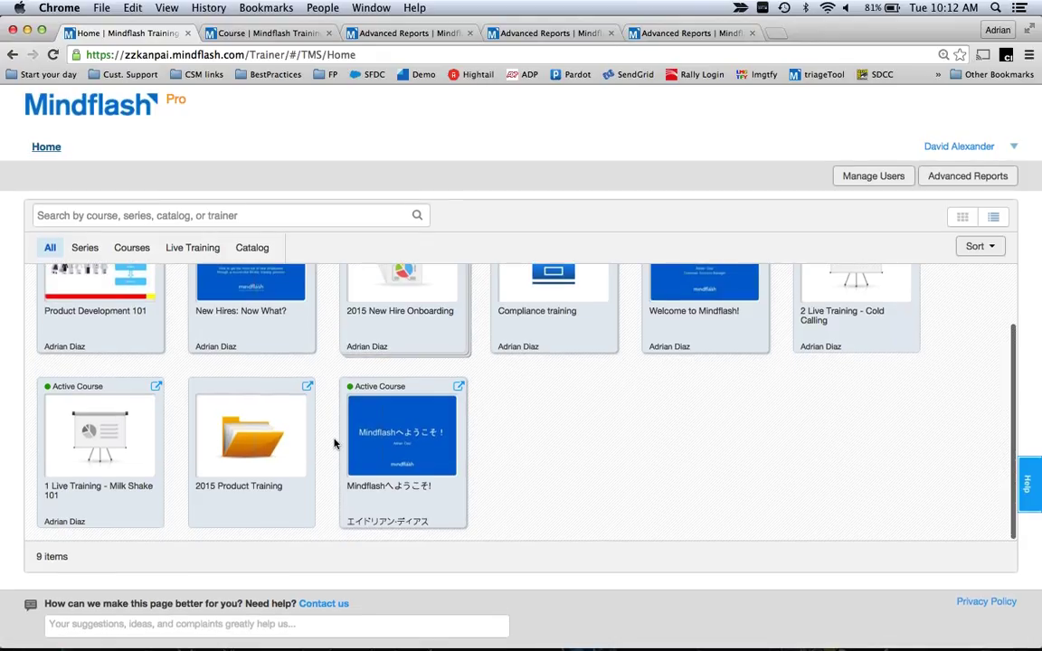
click(156, 388)
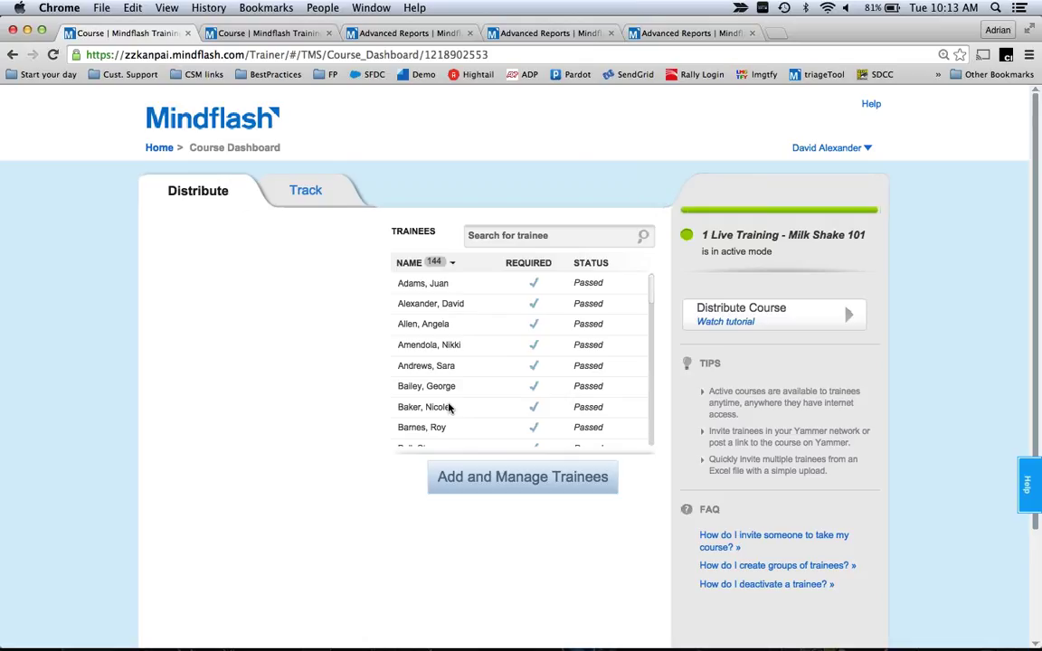
click(520, 481)
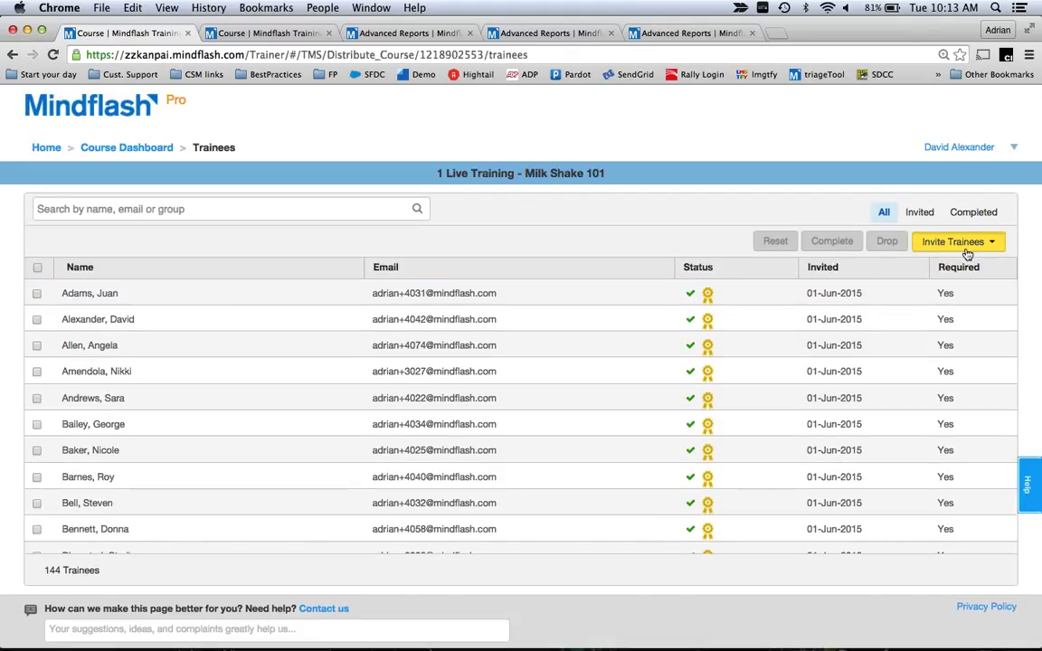
Step: Invite one existing trainee who is not yet enrolled to the 1 Live Training - Milk Shake 101 course
click(966, 249)
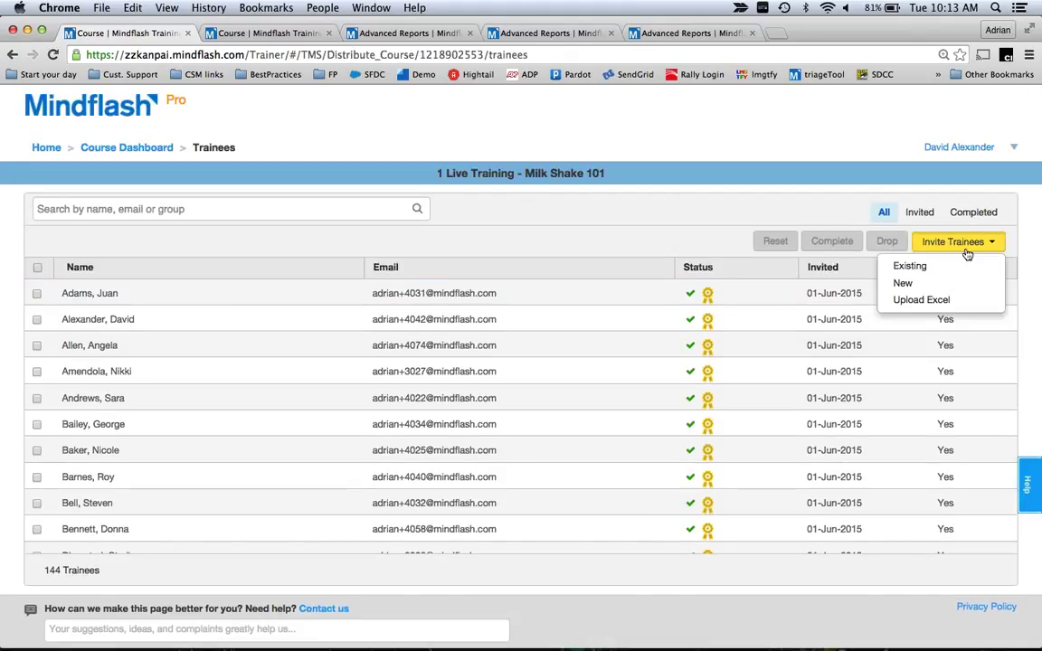
click(917, 268)
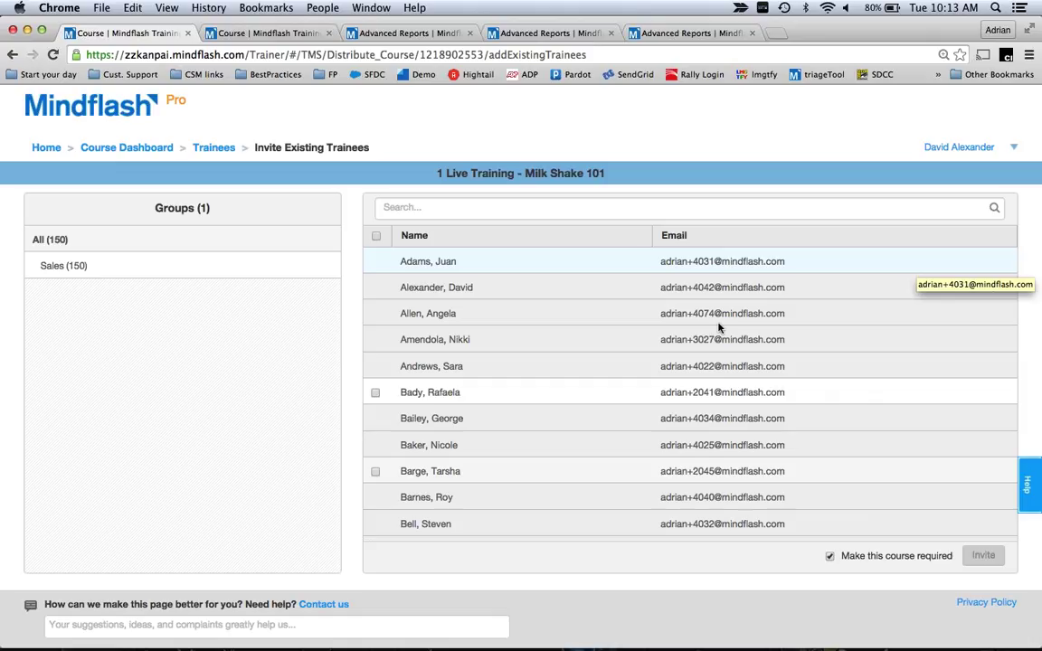
scroll(549, 437, down, 5)
click(375, 353)
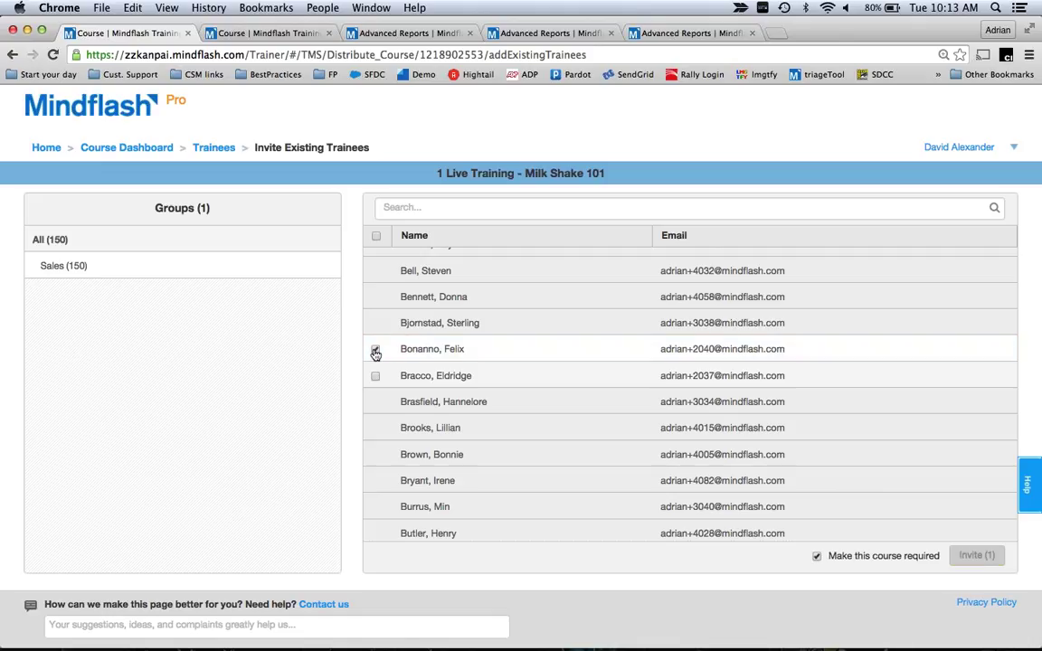
click(987, 556)
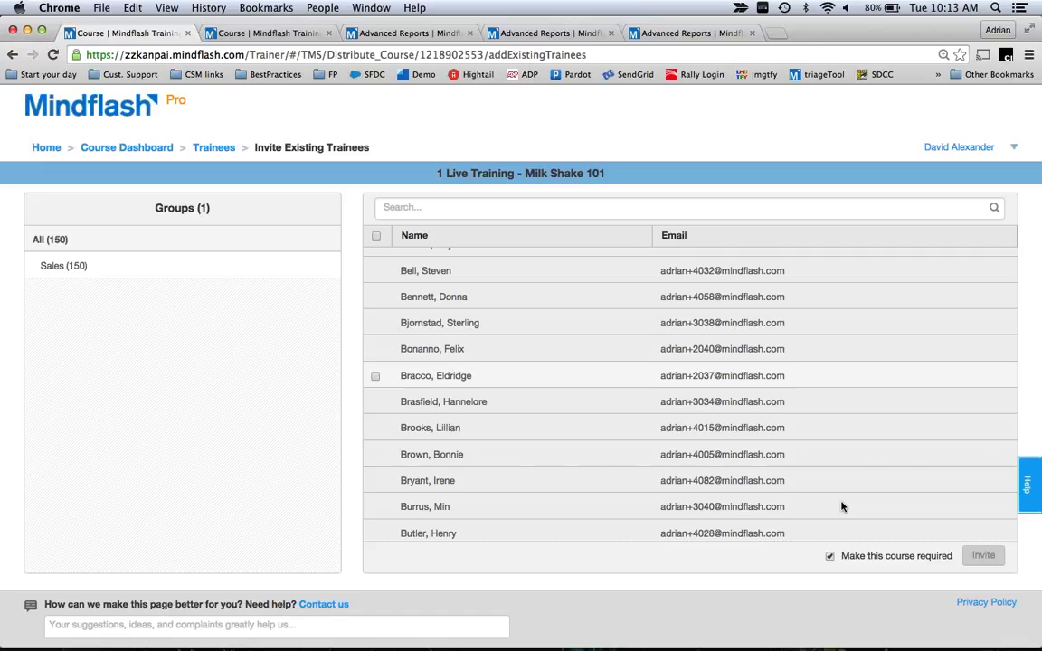
Step: View the course report of the New Hires: Now What? course from its results tracking, down to the export options
click(52, 153)
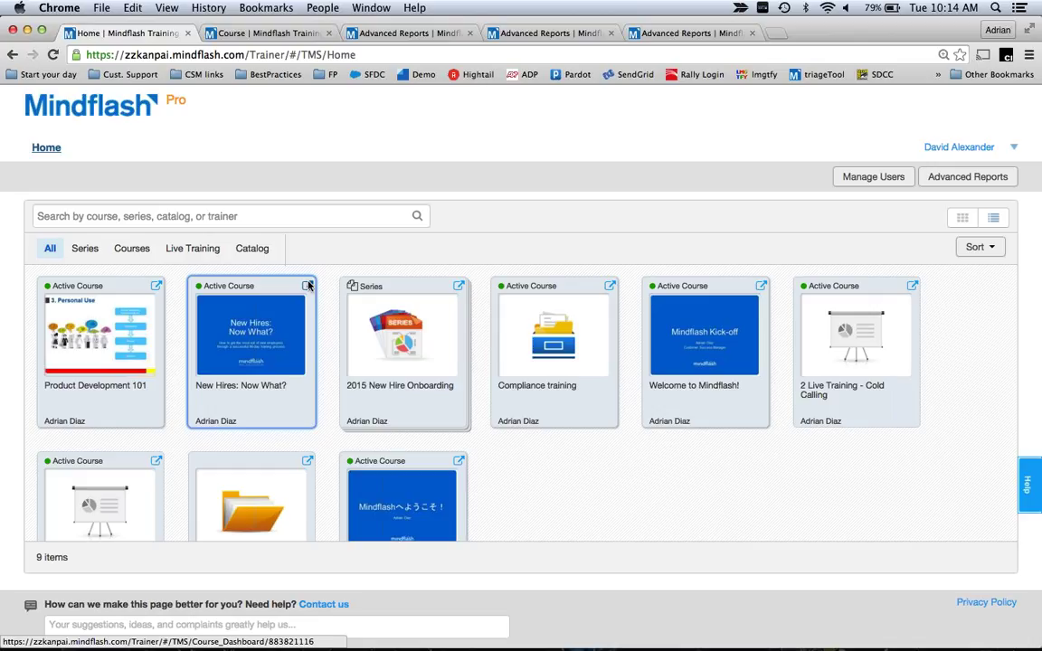
click(307, 286)
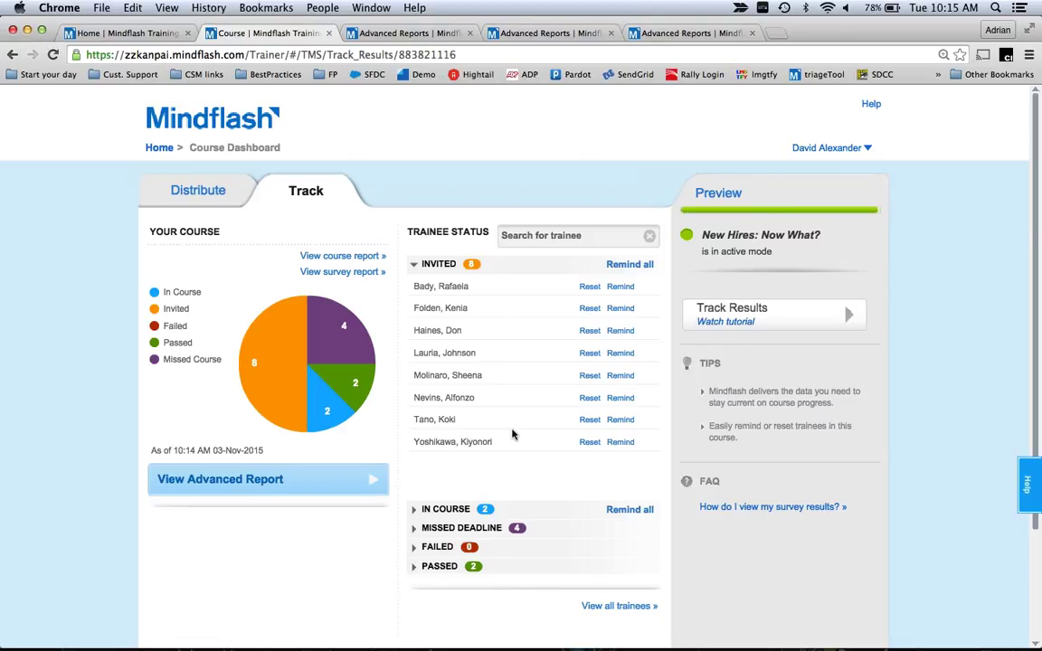
click(335, 260)
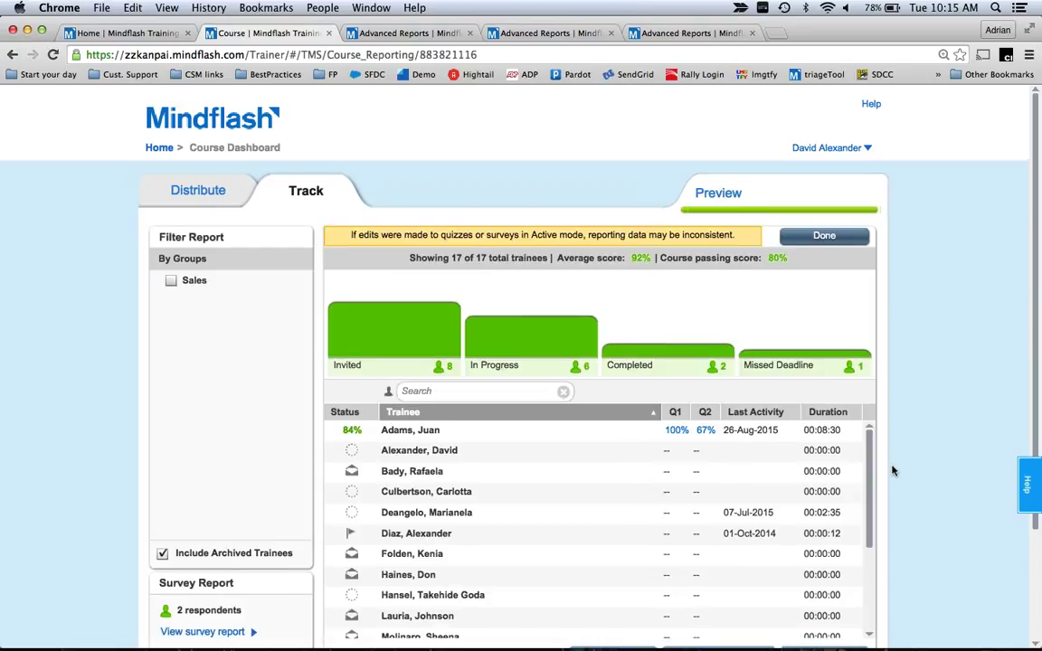
scroll(892, 469, down, 2)
scroll(892, 468, up, 1)
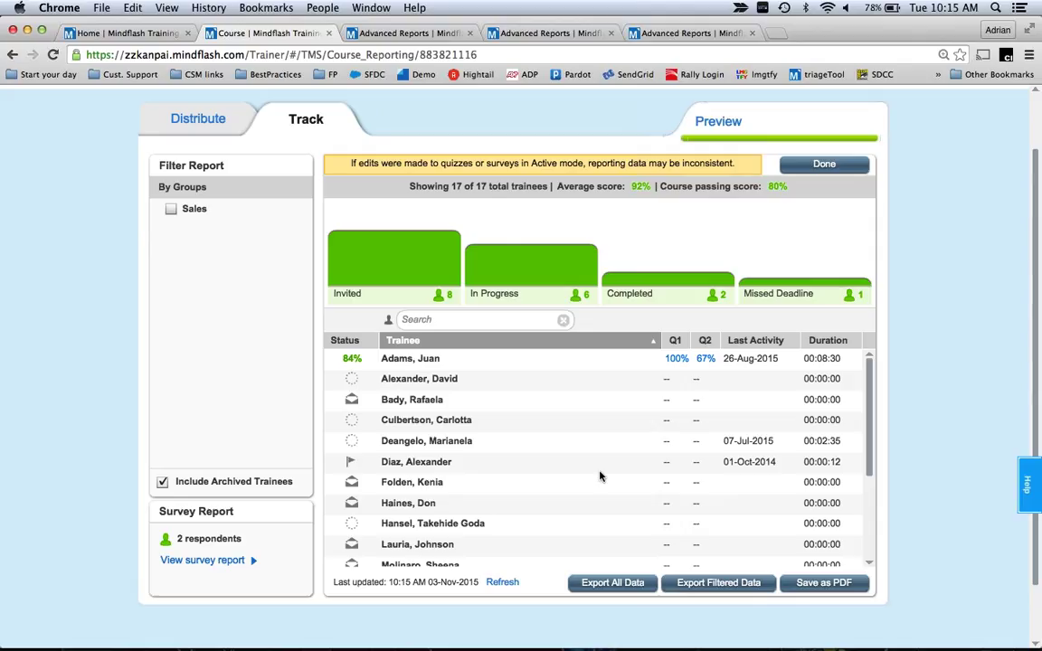
scroll(870, 406, up, 1)
scroll(869, 407, down, 1)
Step: Review the first trainee's New Hire Quiz 2 answers, compare the second question with its correct answer, and close the course report
click(702, 360)
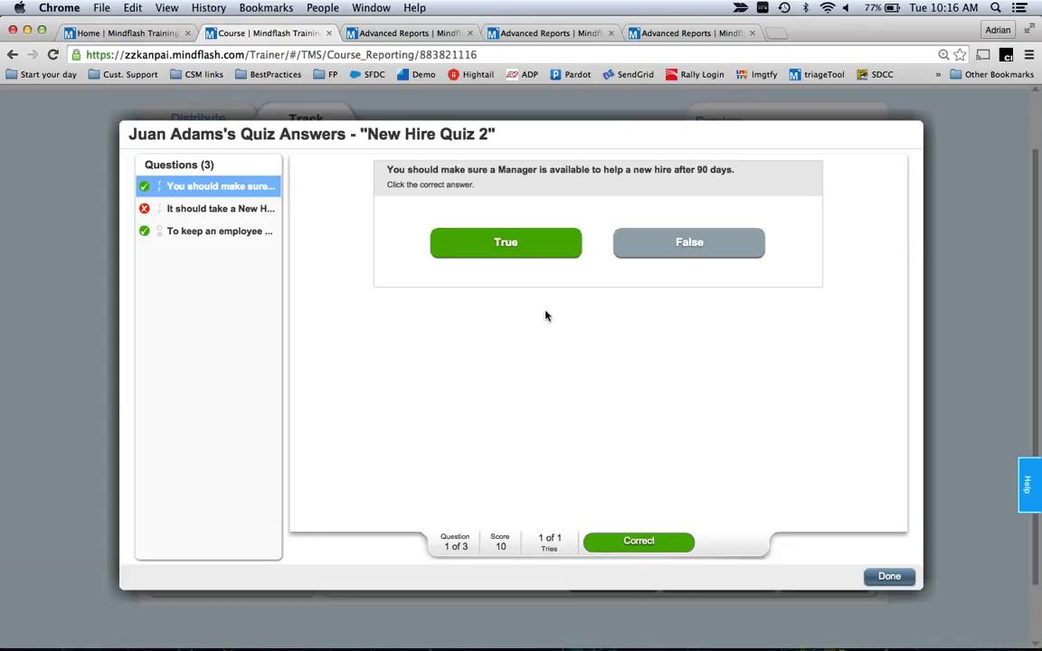
click(219, 211)
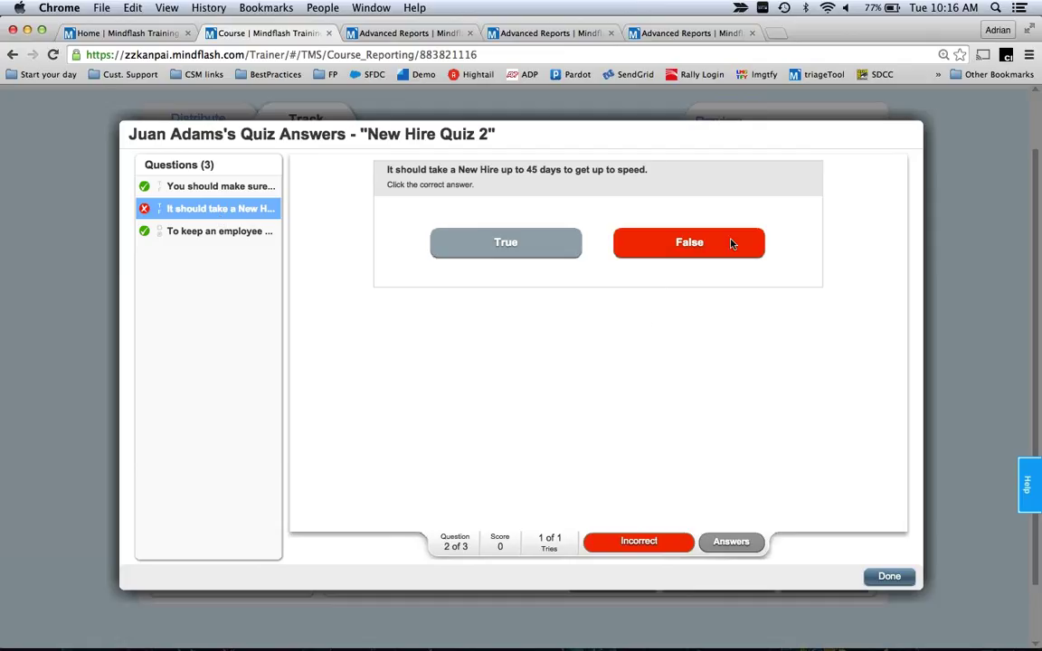
click(733, 543)
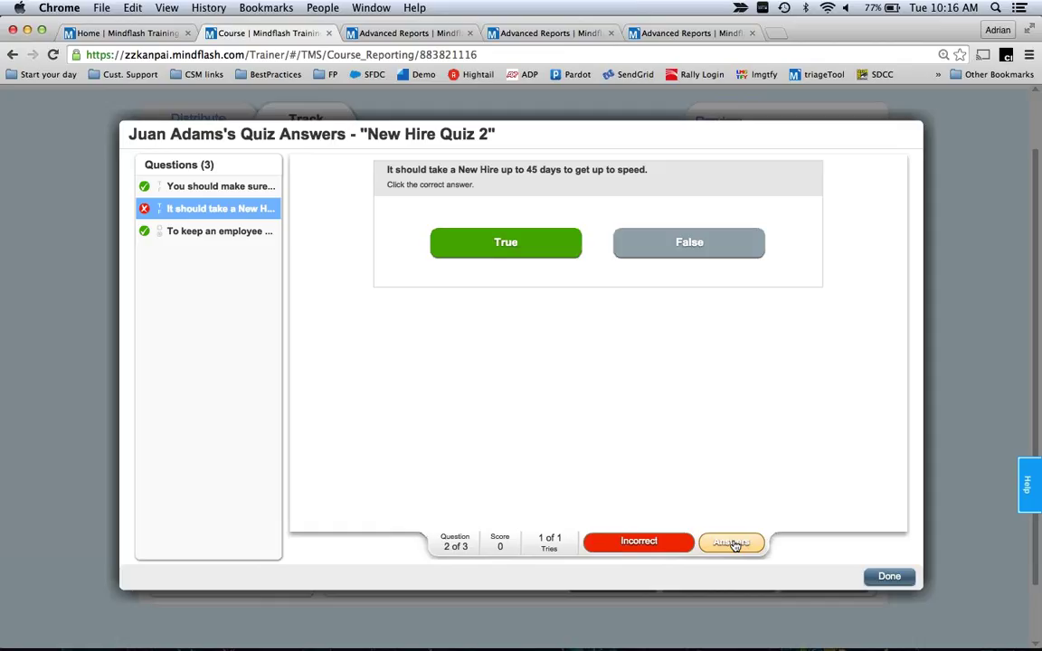
click(733, 542)
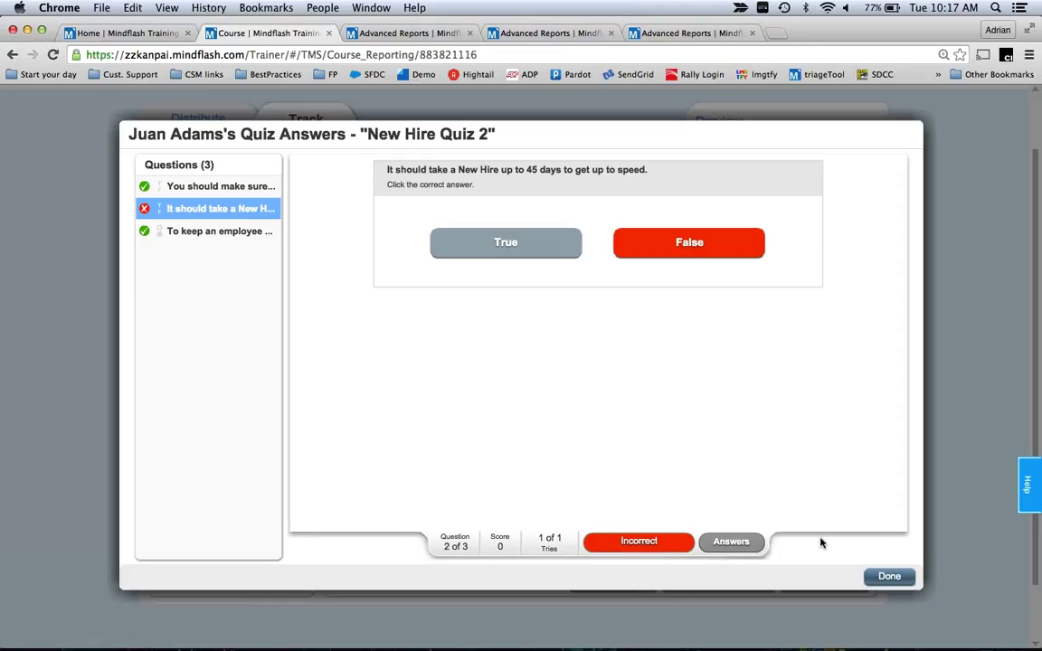
click(886, 577)
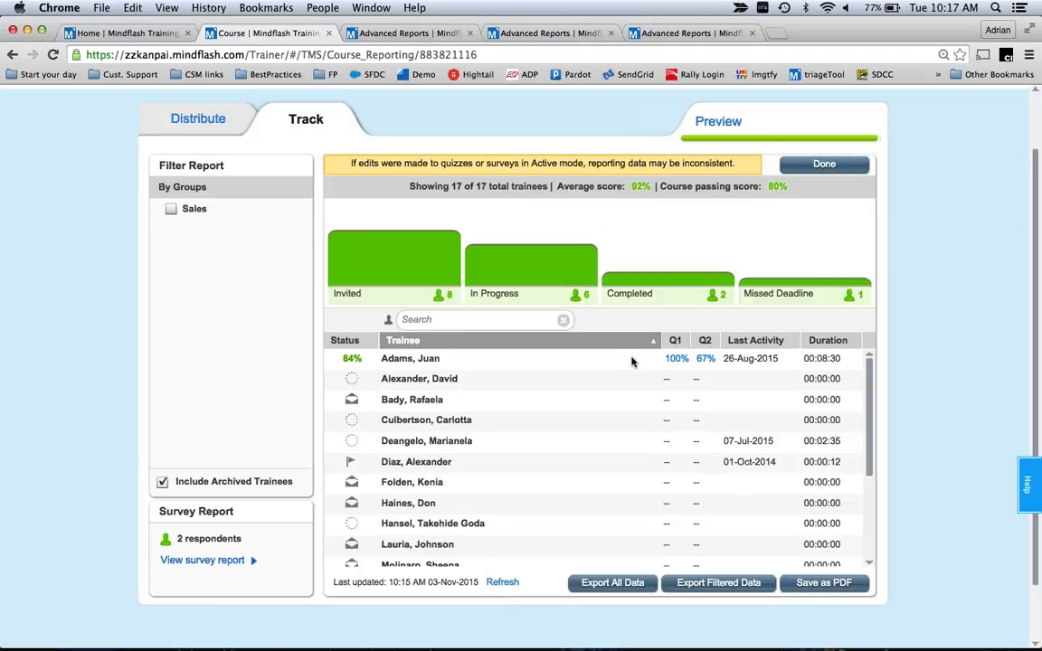
click(834, 169)
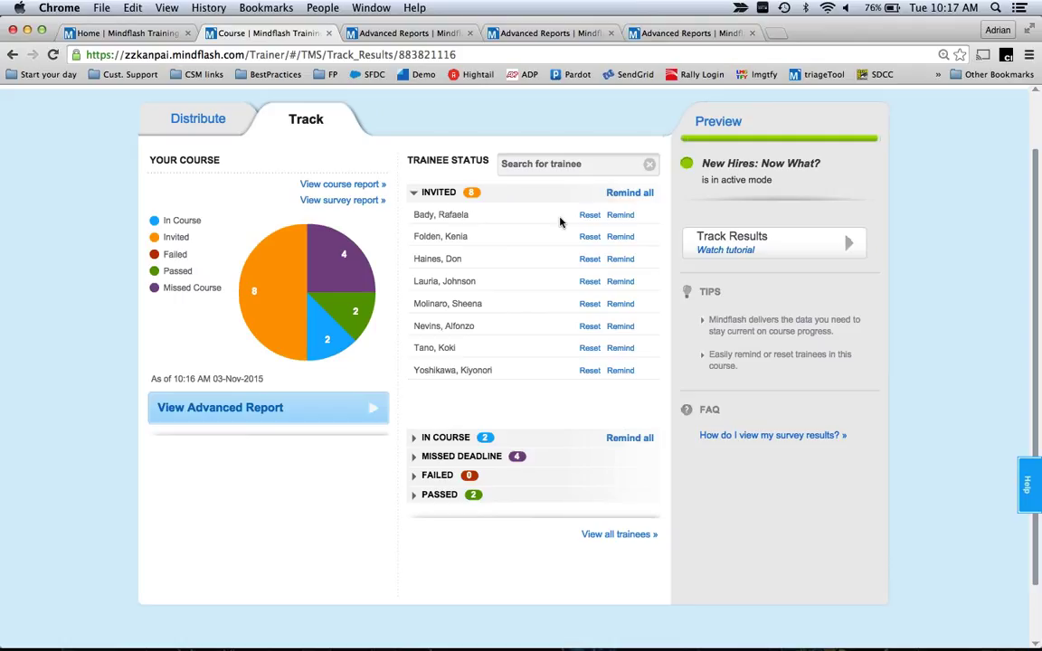
Step: Look through the Advanced Reports overview and drill down into the list of failed trainees
click(389, 34)
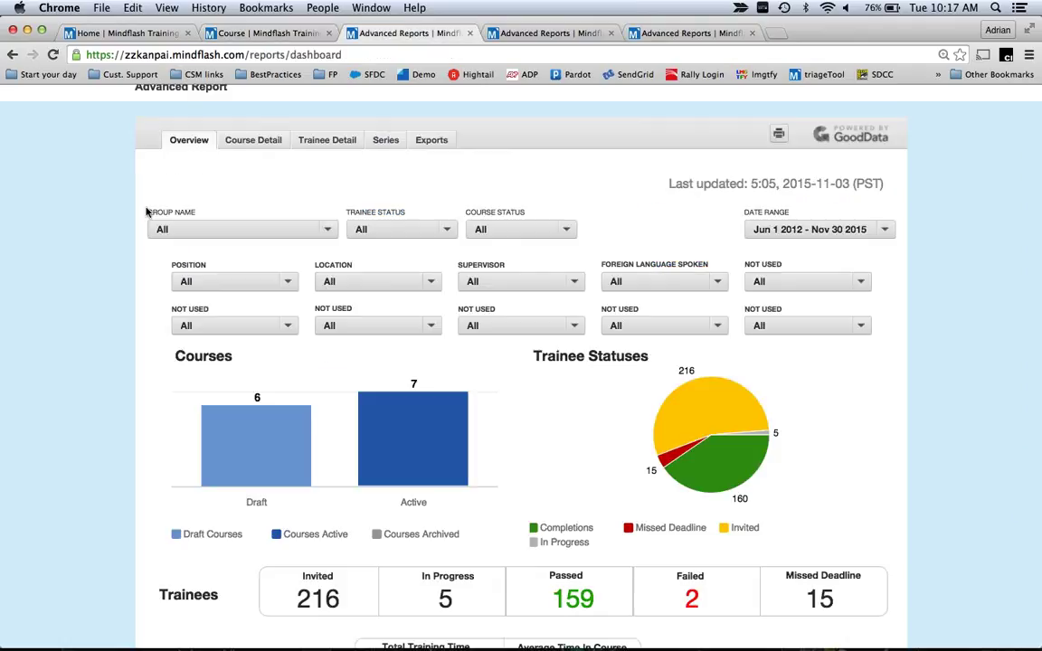
scroll(147, 233, up, 2)
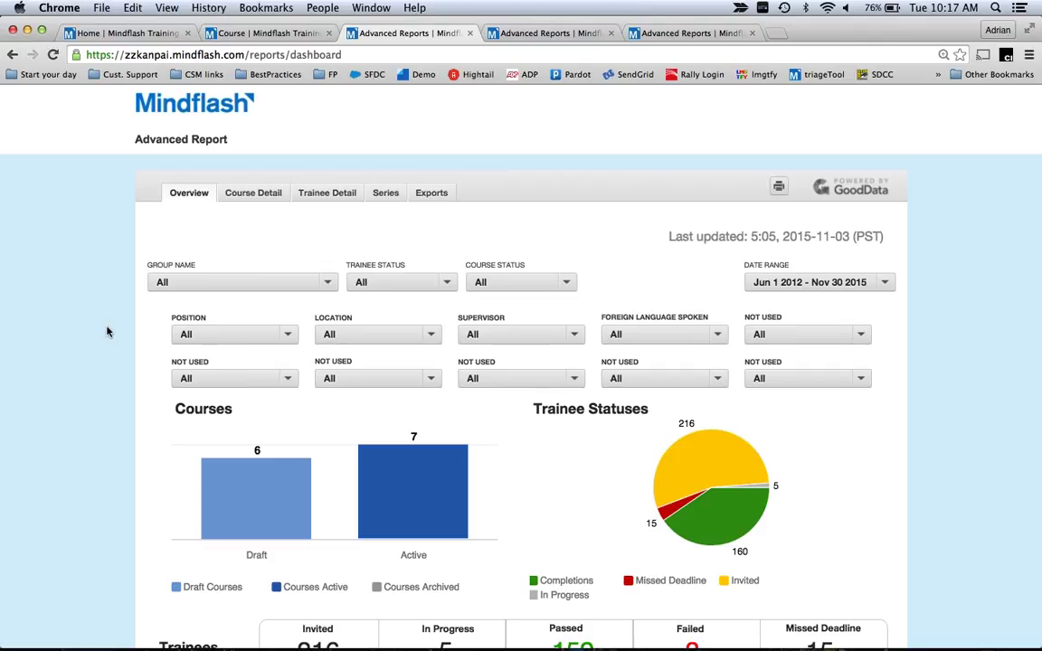
scroll(126, 350, down, 1)
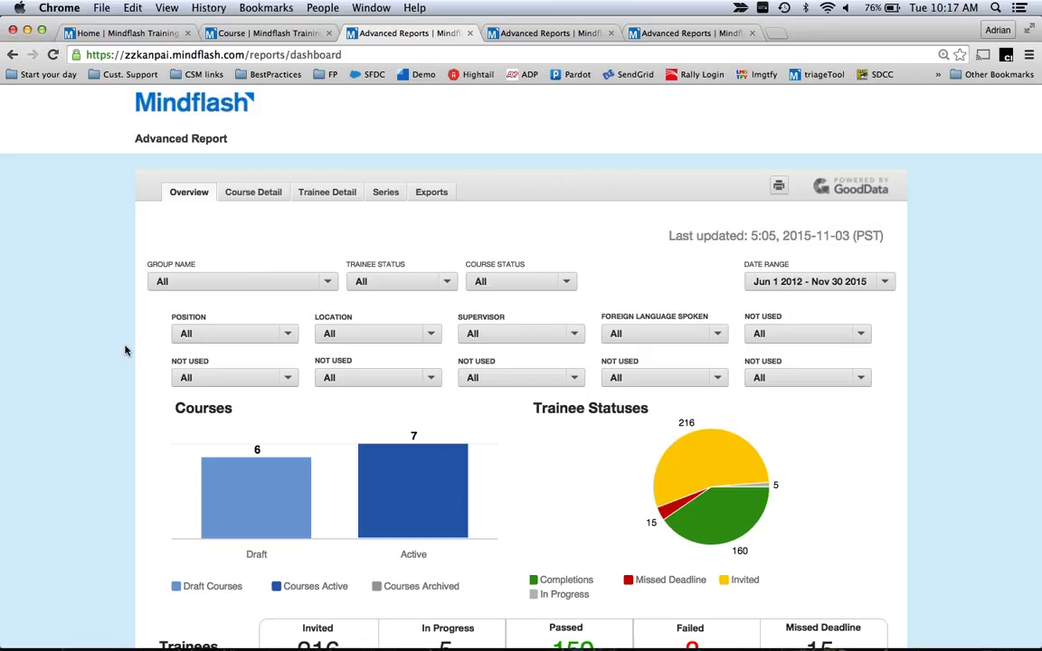
scroll(126, 350, down, 3)
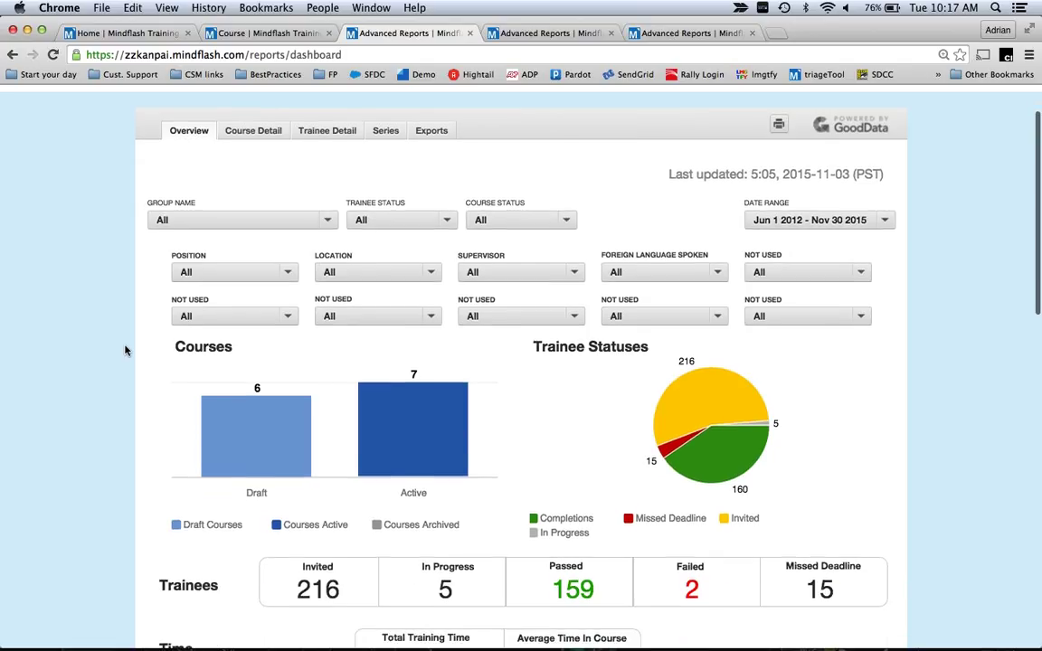
scroll(131, 373, down, 5)
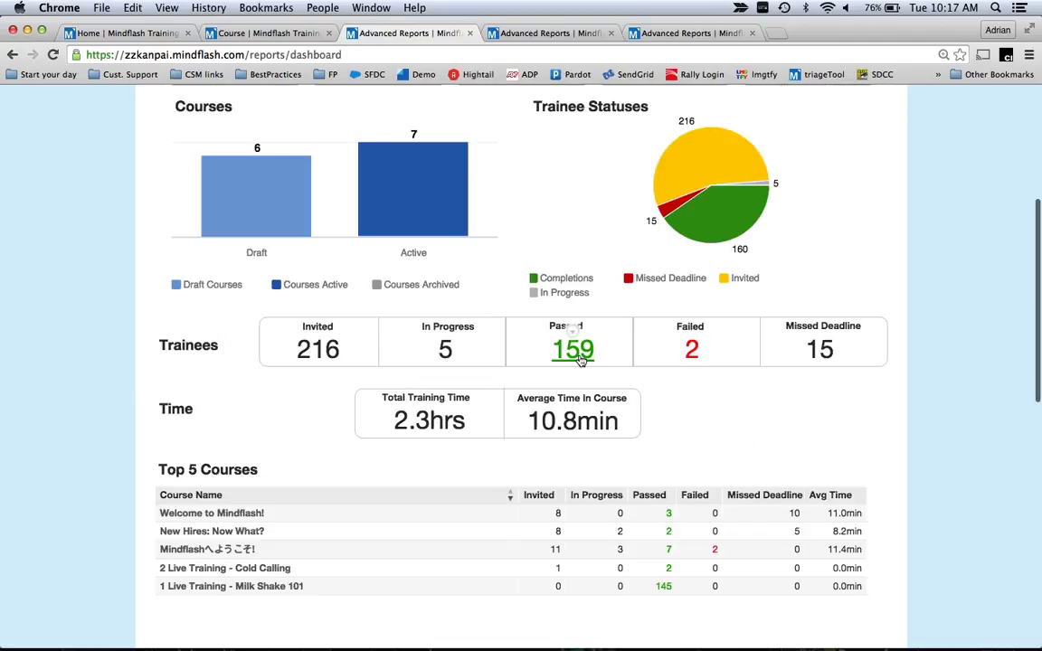
click(692, 354)
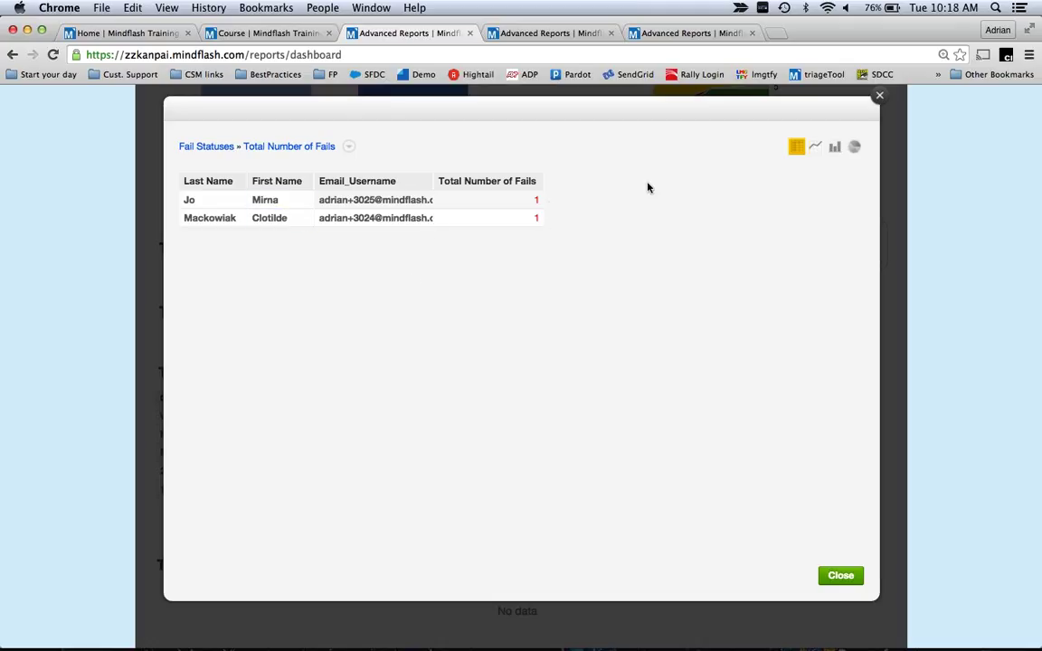
click(880, 96)
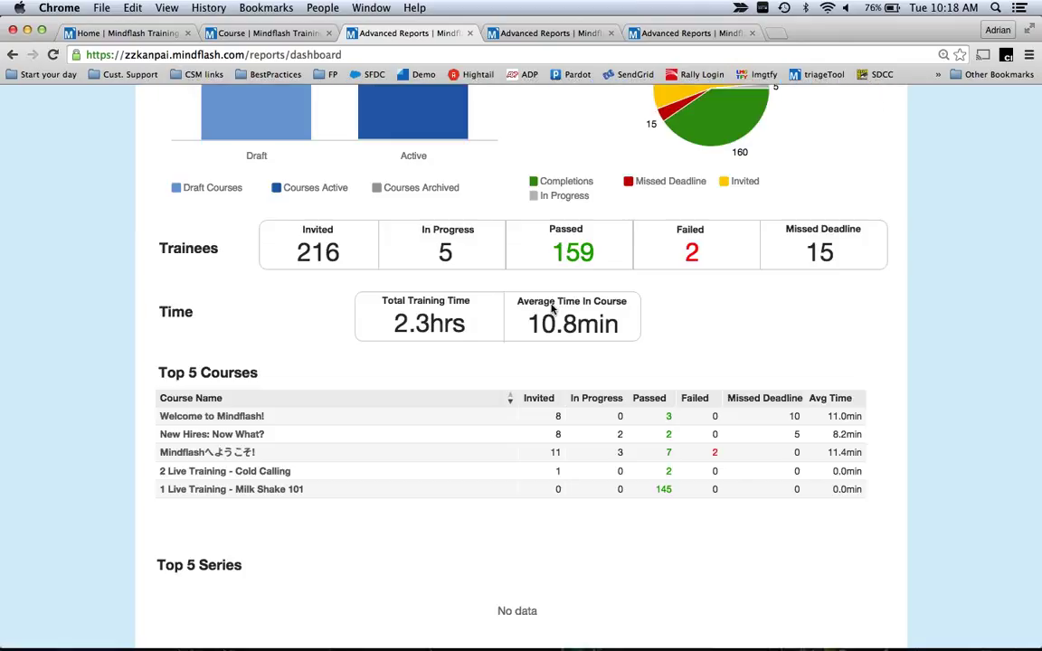
Step: Examine the overview's training time and Top 5 Courses sections, returning to the report filters
scroll(328, 386, down, 1)
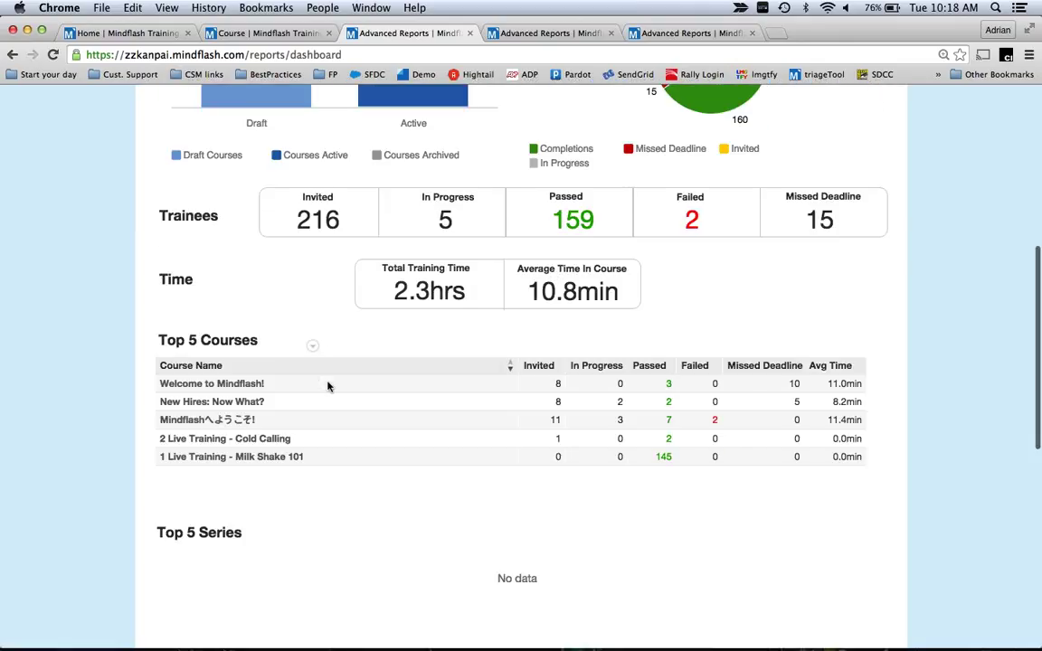
scroll(327, 386, down, 1)
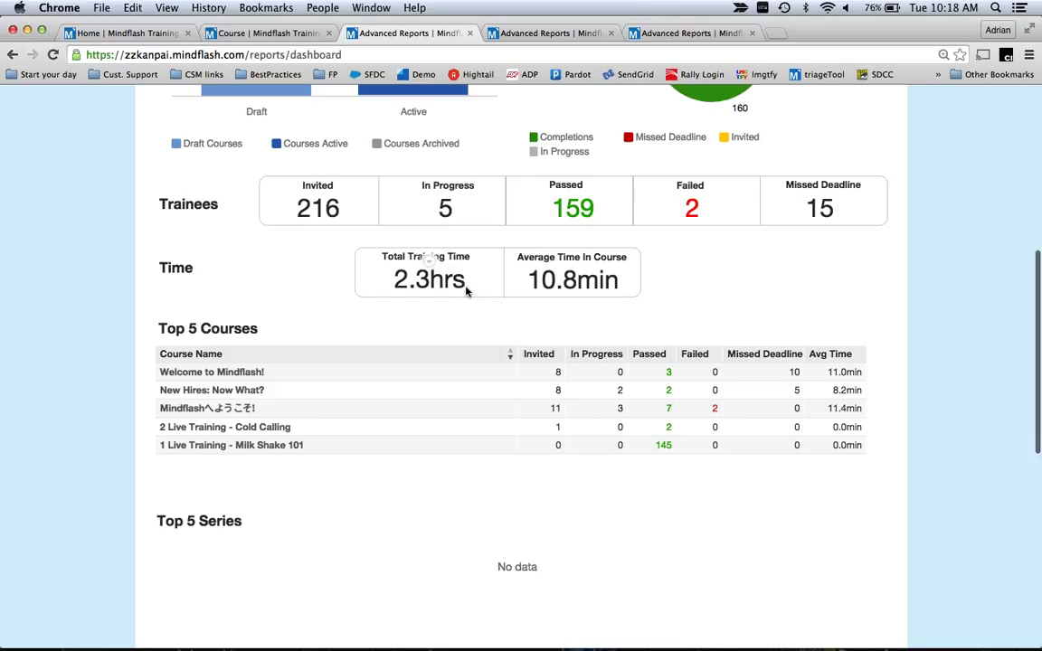
scroll(348, 309, up, 4)
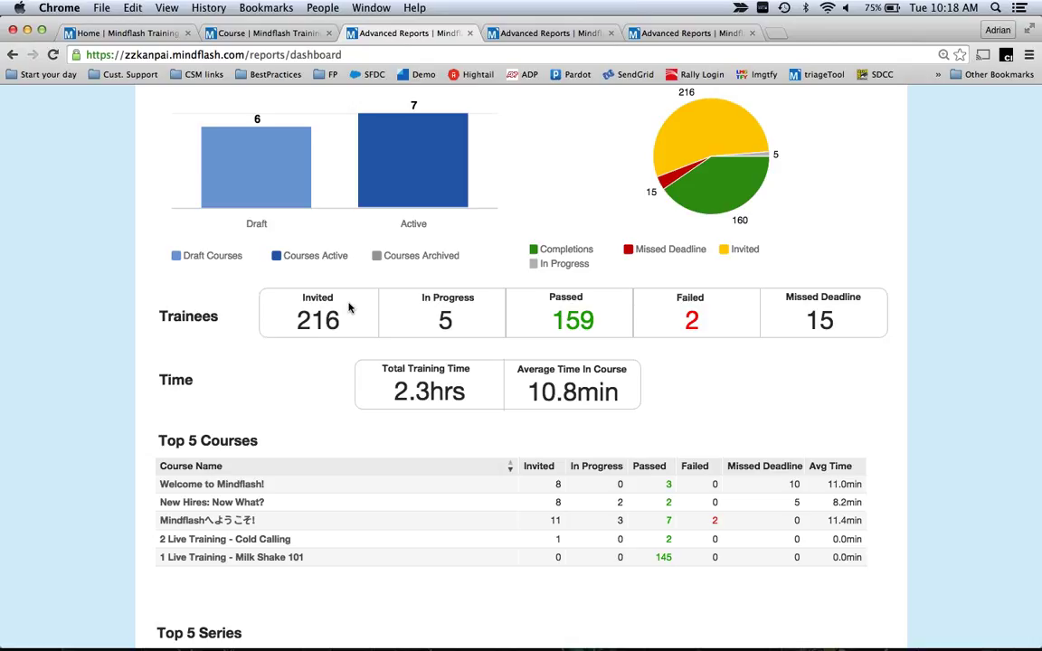
scroll(348, 309, up, 1)
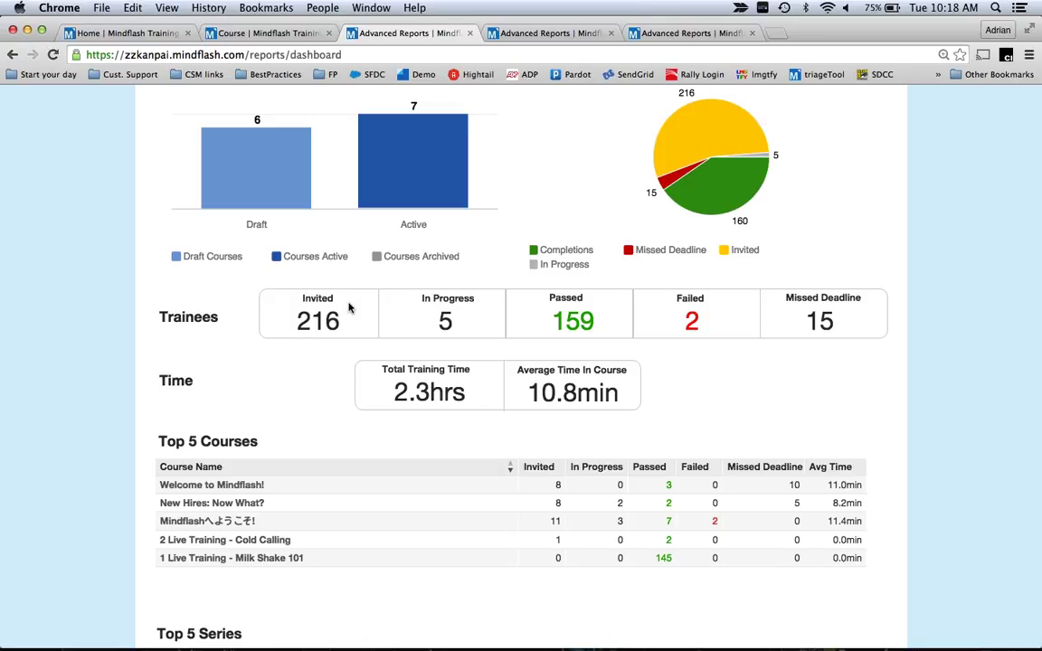
scroll(349, 308, up, 2)
scroll(348, 309, up, 3)
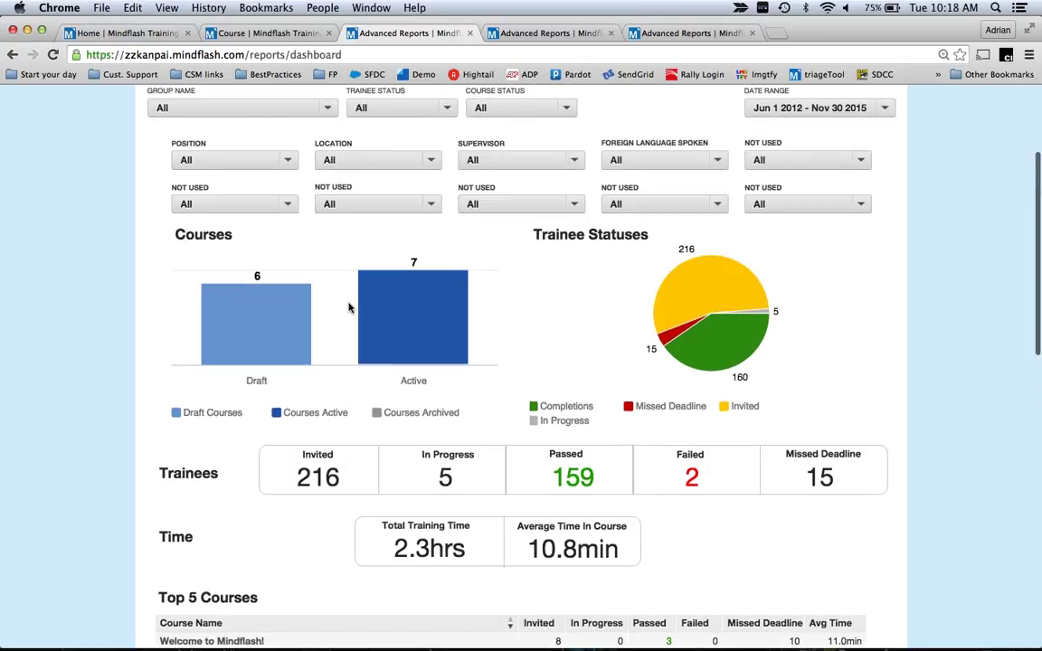
scroll(348, 308, up, 3)
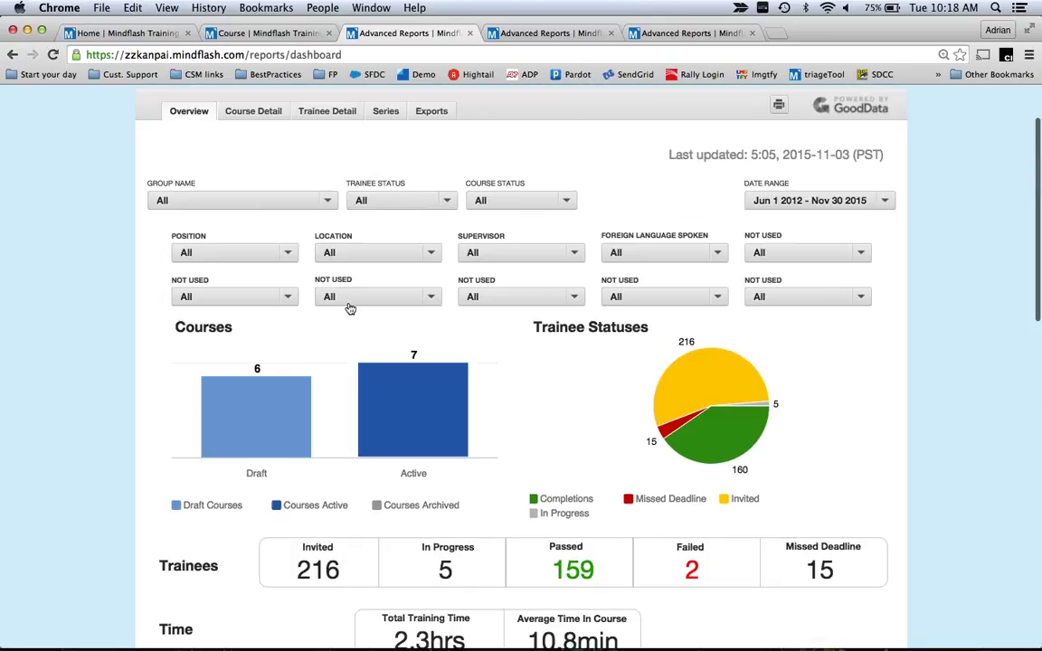
scroll(350, 308, up, 1)
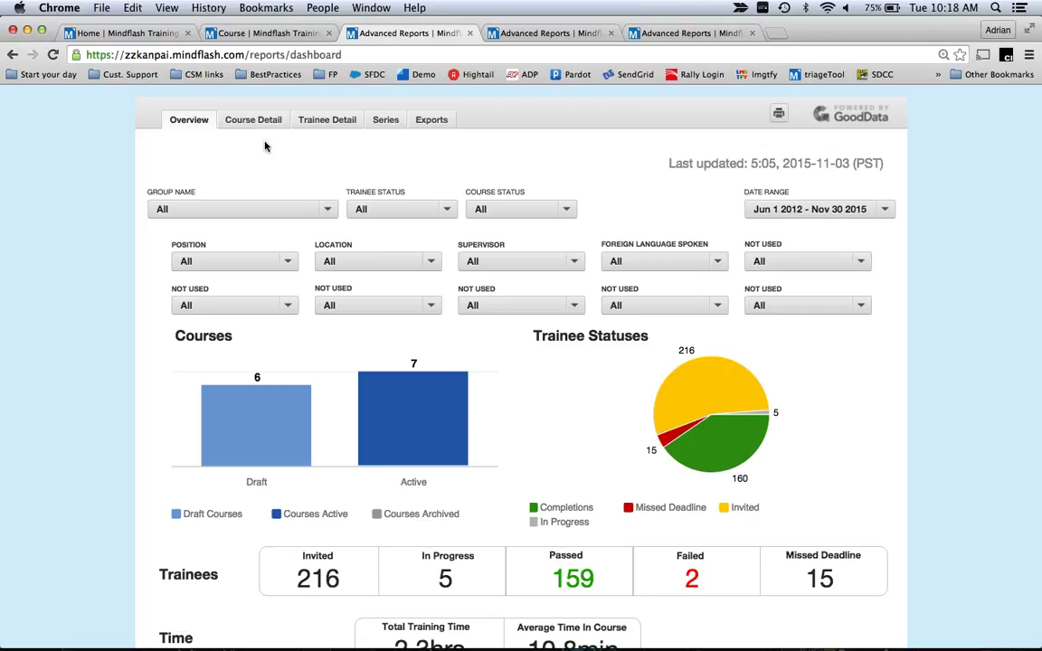
Step: Look through the Course Detail report of New Hires: Now What?, from the course overview down to the quiz details and trainee report
key(ctrl+Tab)
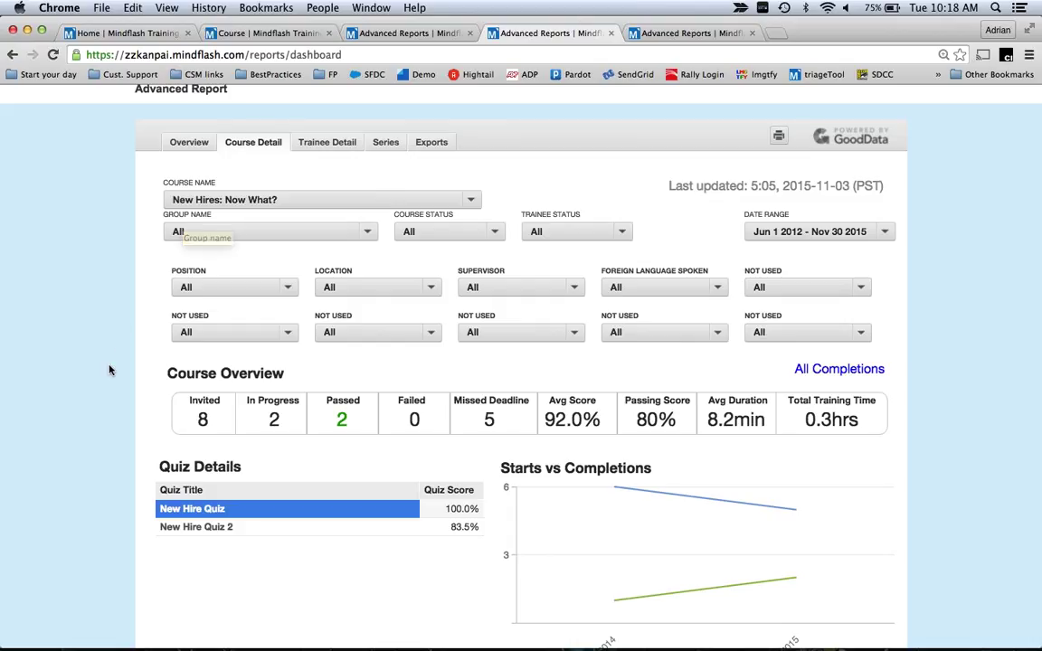
scroll(106, 366, down, 3)
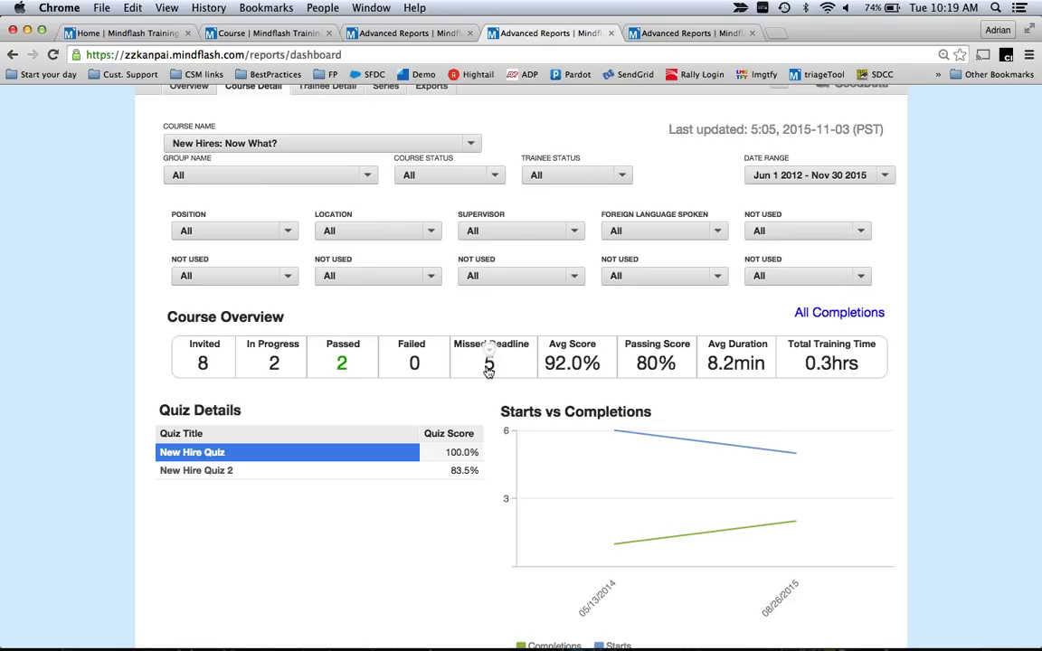
scroll(486, 371, down, 3)
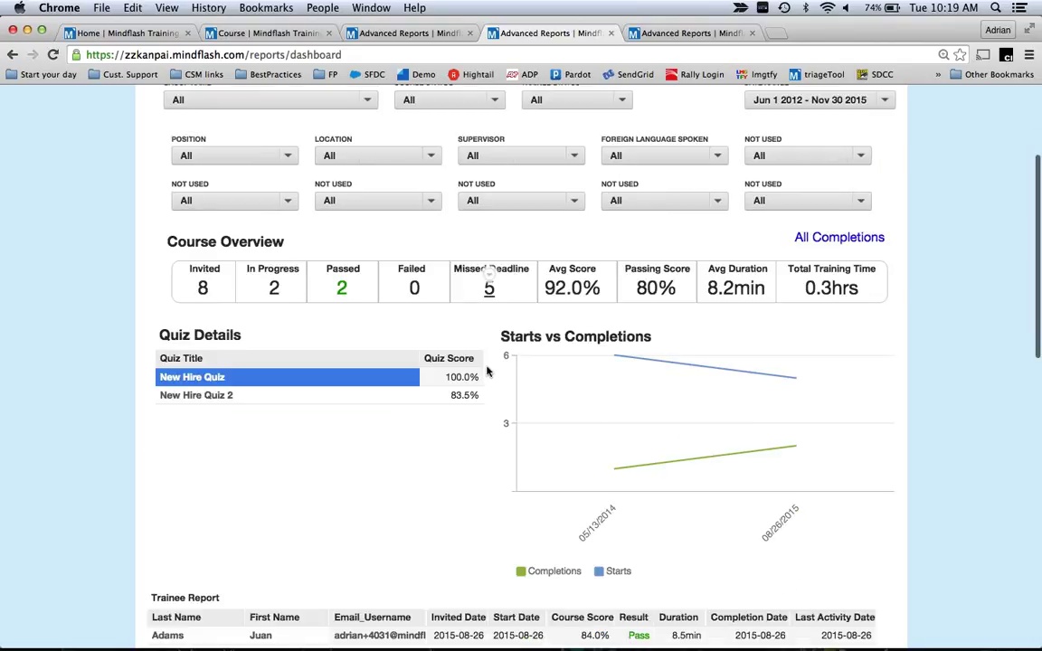
scroll(487, 371, down, 2)
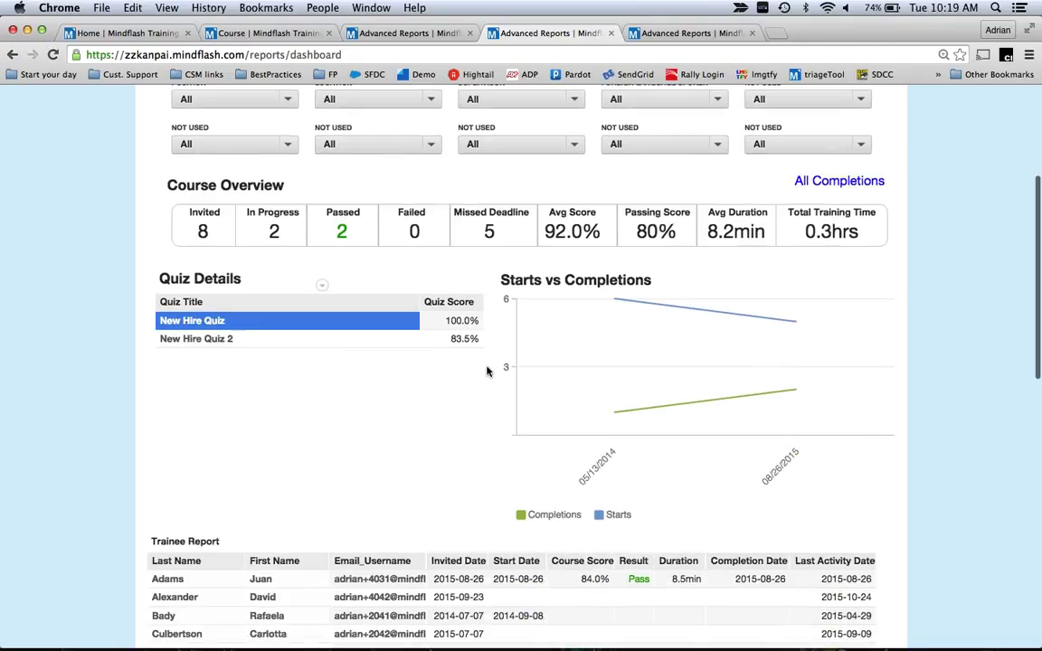
scroll(487, 371, down, 4)
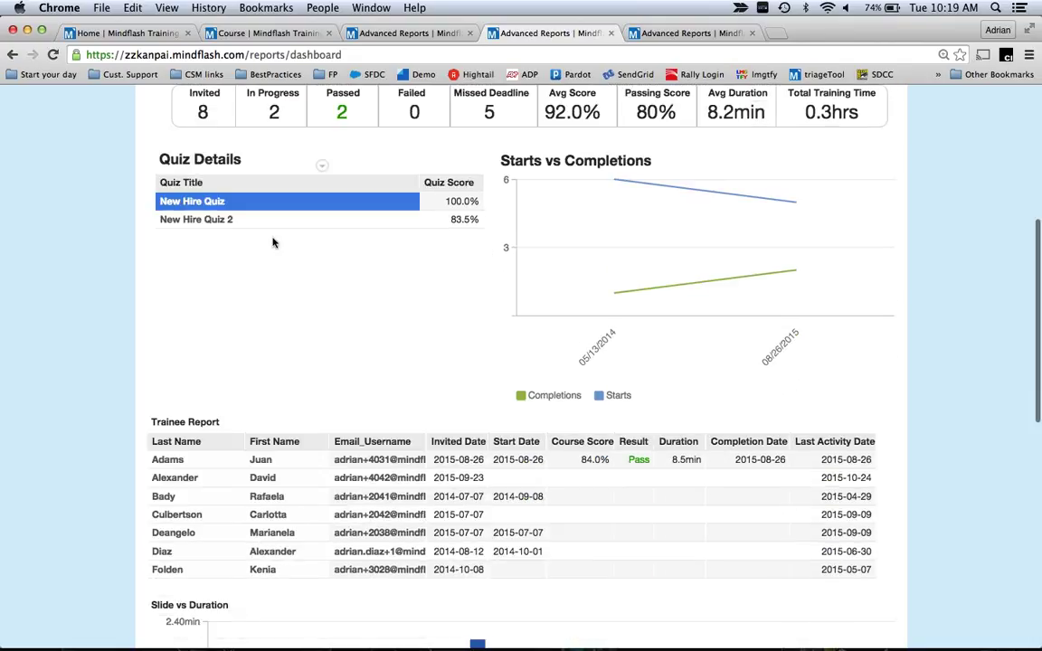
Step: Drill down into New Hire Quiz 2 to review the correct and incorrect percentages per question, and close the details
click(205, 221)
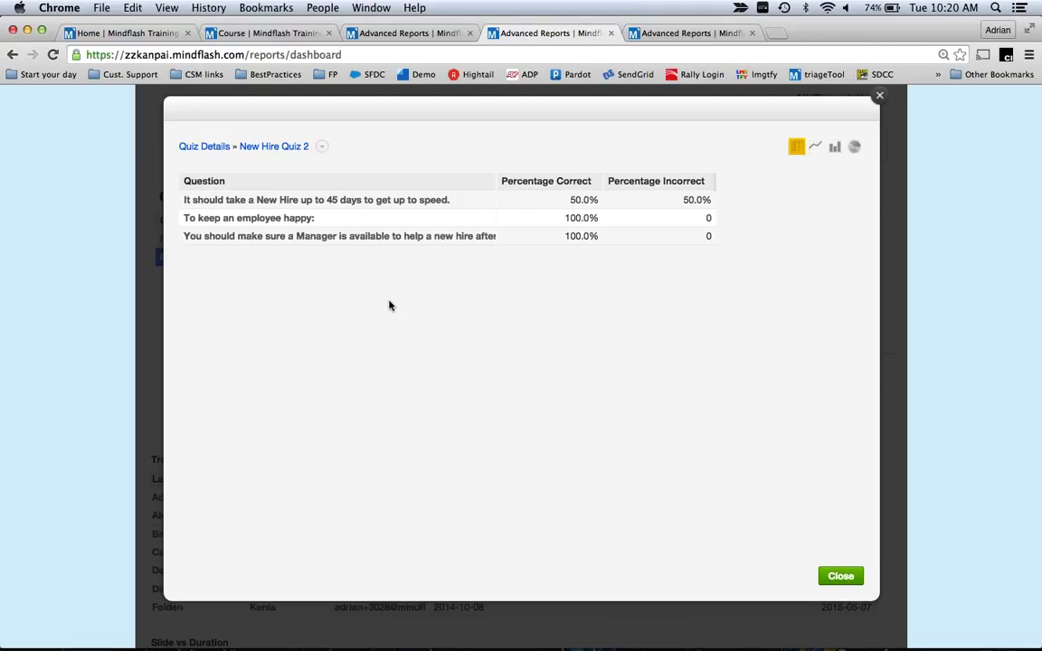
click(425, 200)
click(881, 95)
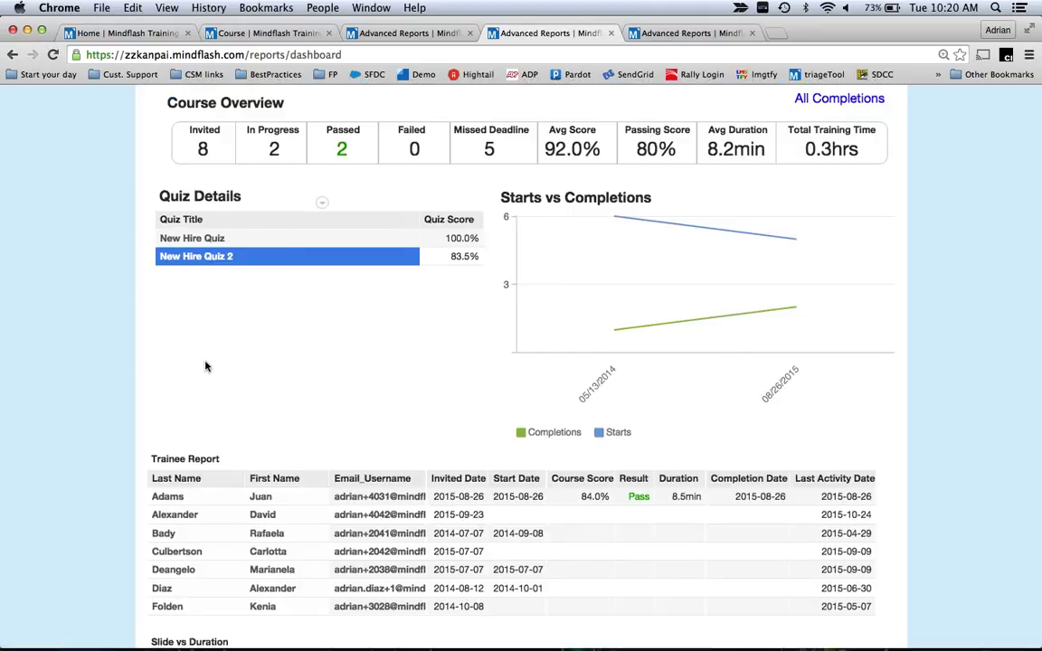
Step: Examine the Slide vs Duration chart and open the details of slide 13
scroll(205, 367, down, 6)
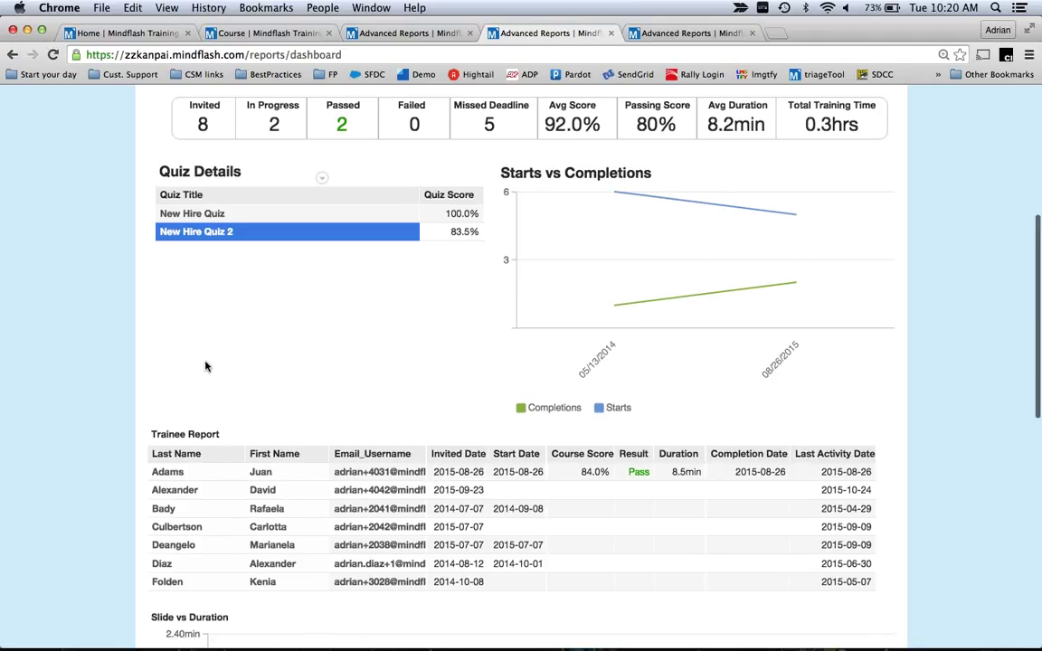
scroll(206, 366, down, 5)
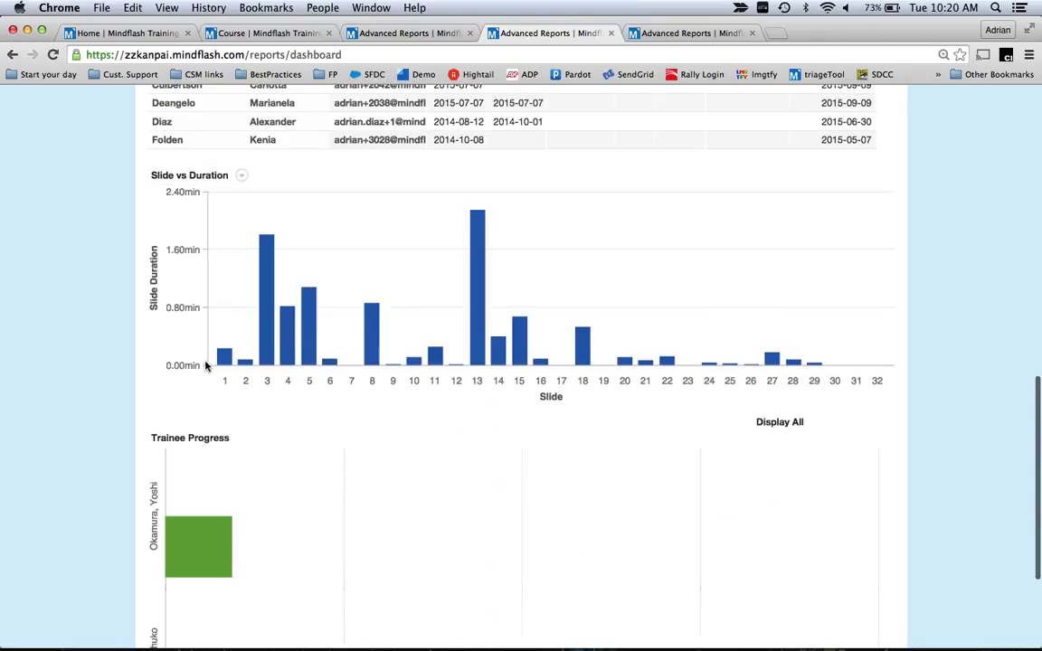
scroll(207, 366, down, 1)
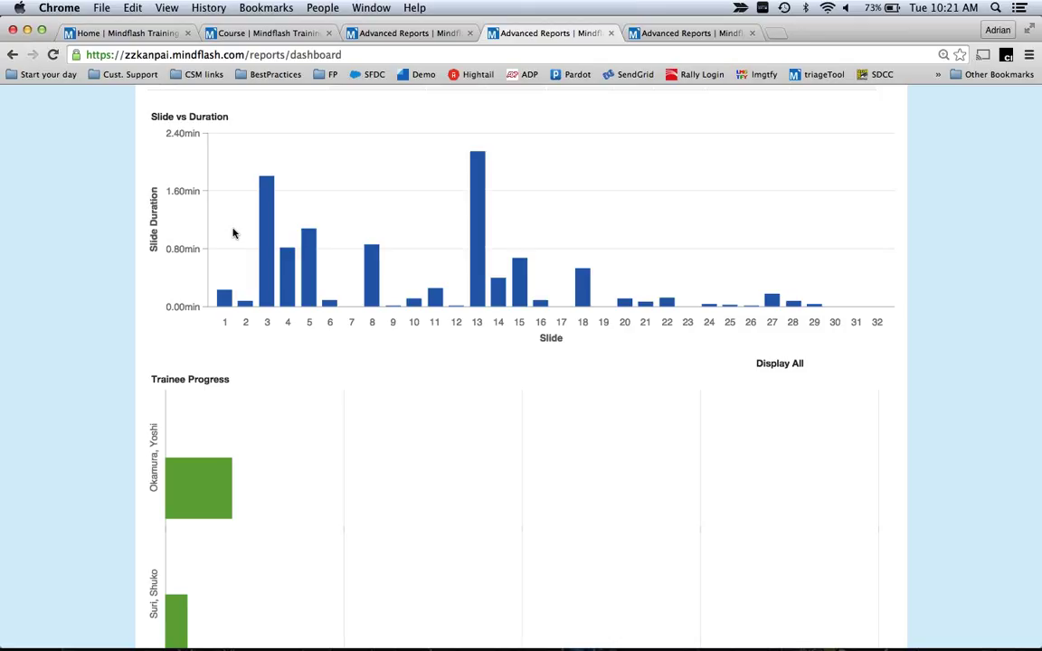
mouse_move(477, 264)
click(478, 326)
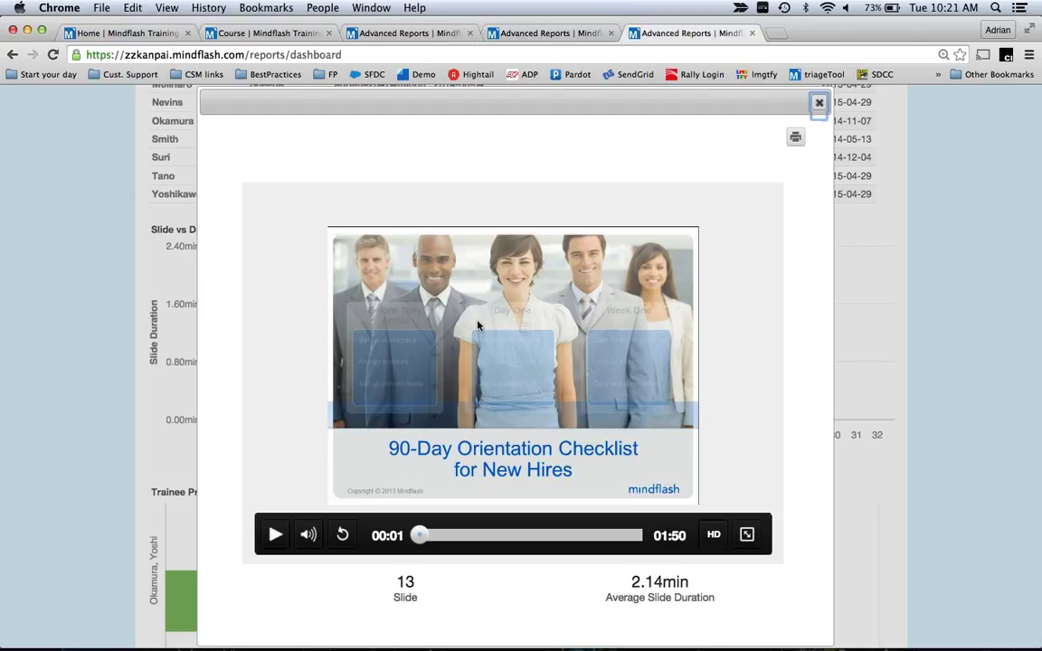
Step: Compare slide 13's video length with its average slide duration and close the slide details
scroll(478, 325, down, 2)
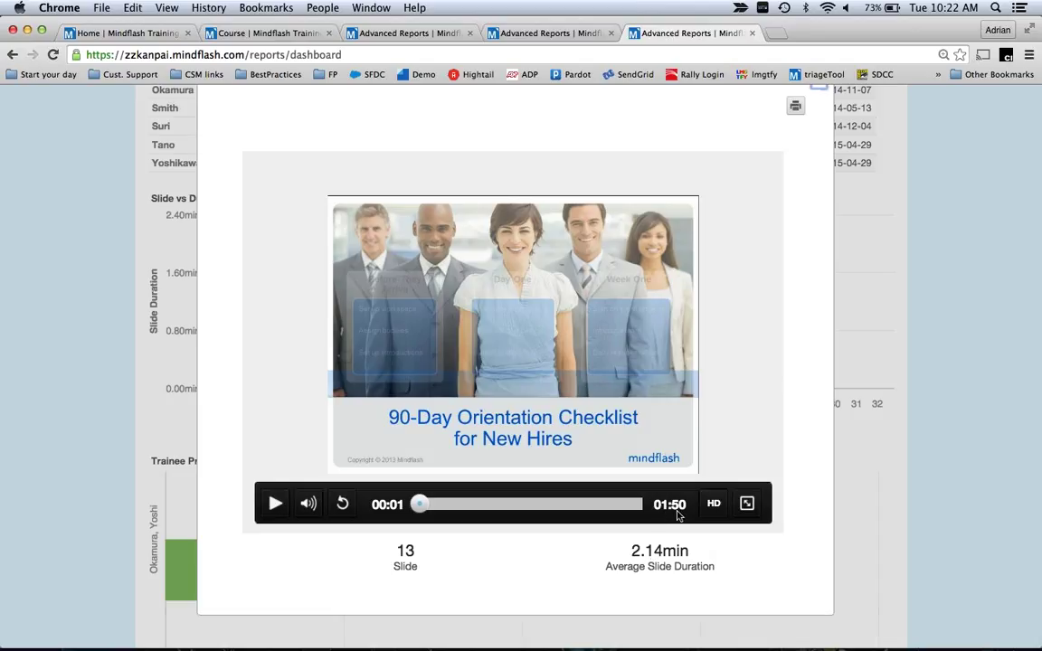
scroll(678, 514, up, 1)
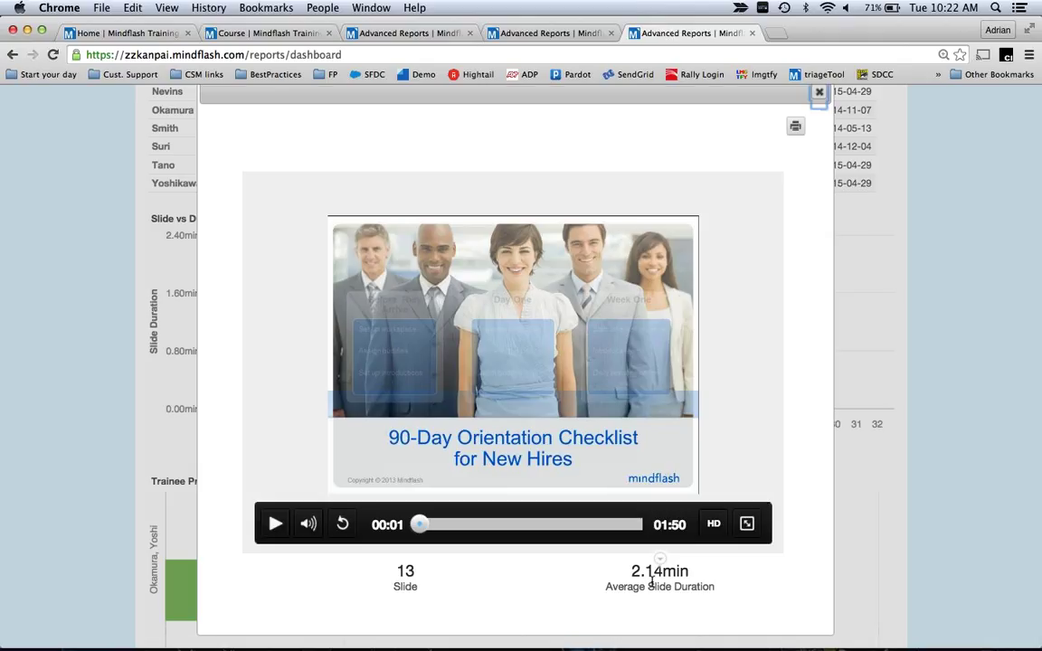
scroll(652, 582, up, 1)
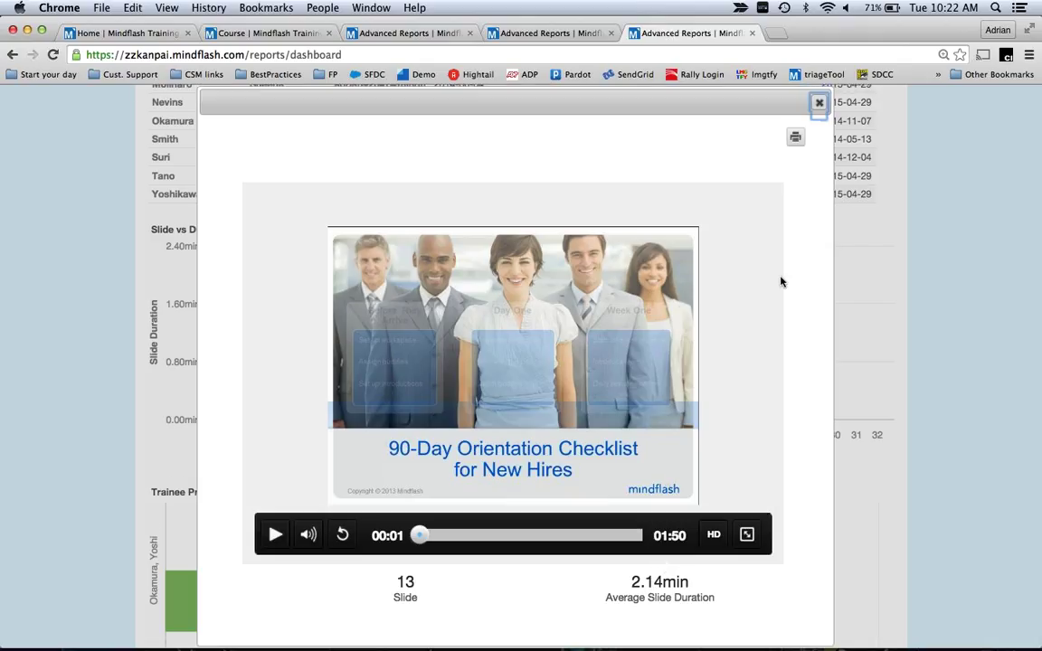
click(821, 104)
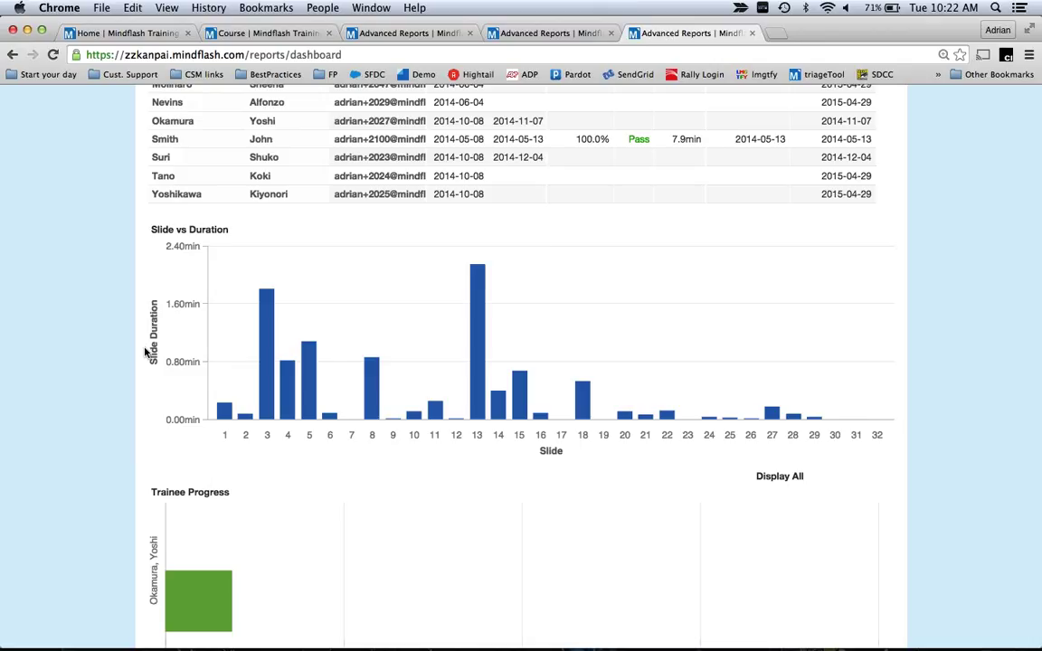
Step: Open the Exports report, review the available exports, and check the Trainee Status filter choices without changing them
scroll(144, 352, up, 3)
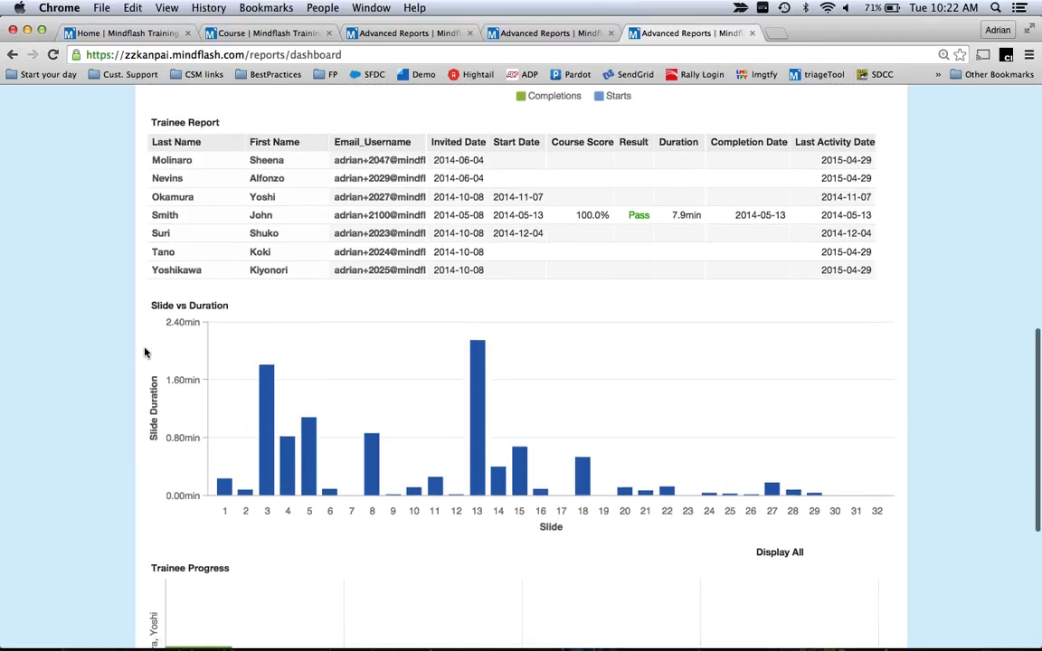
scroll(145, 352, up, 3)
scroll(145, 353, up, 5)
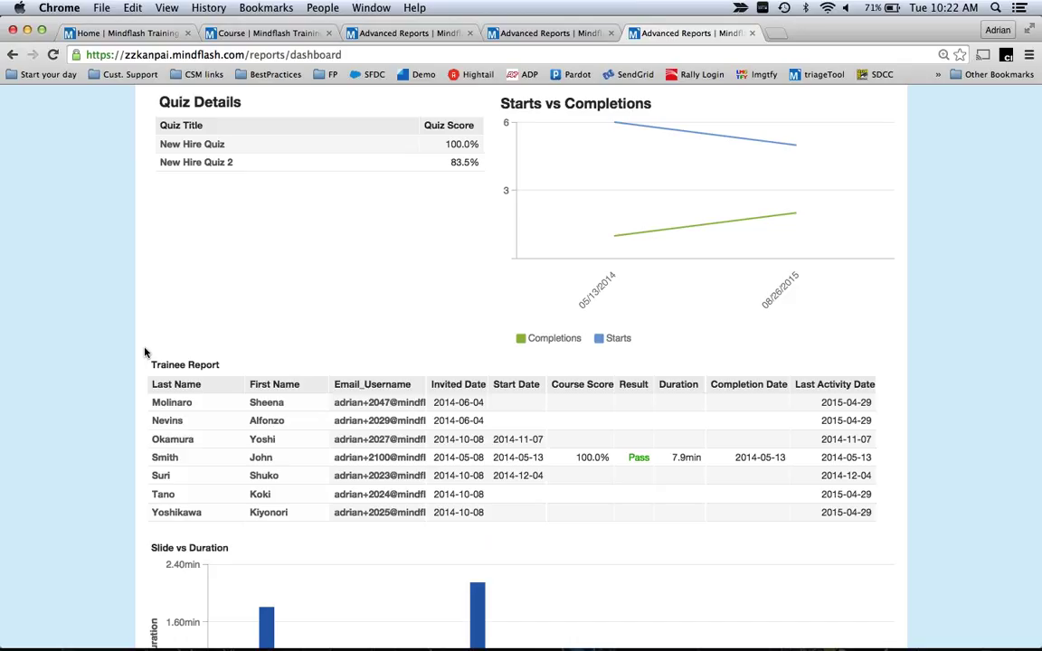
scroll(145, 352, up, 1)
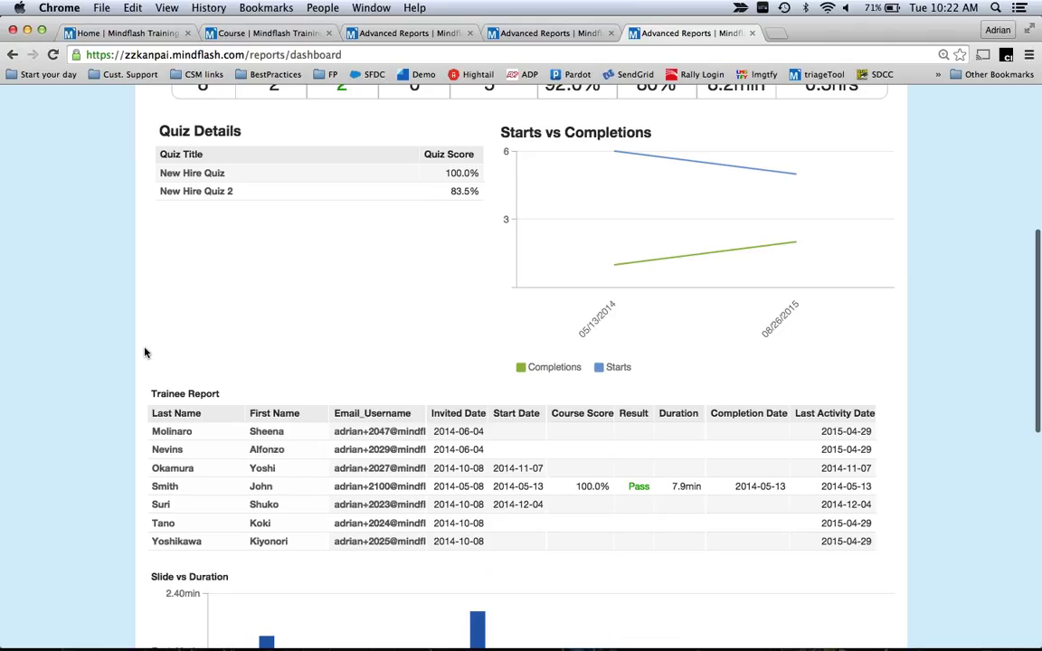
scroll(145, 352, up, 5)
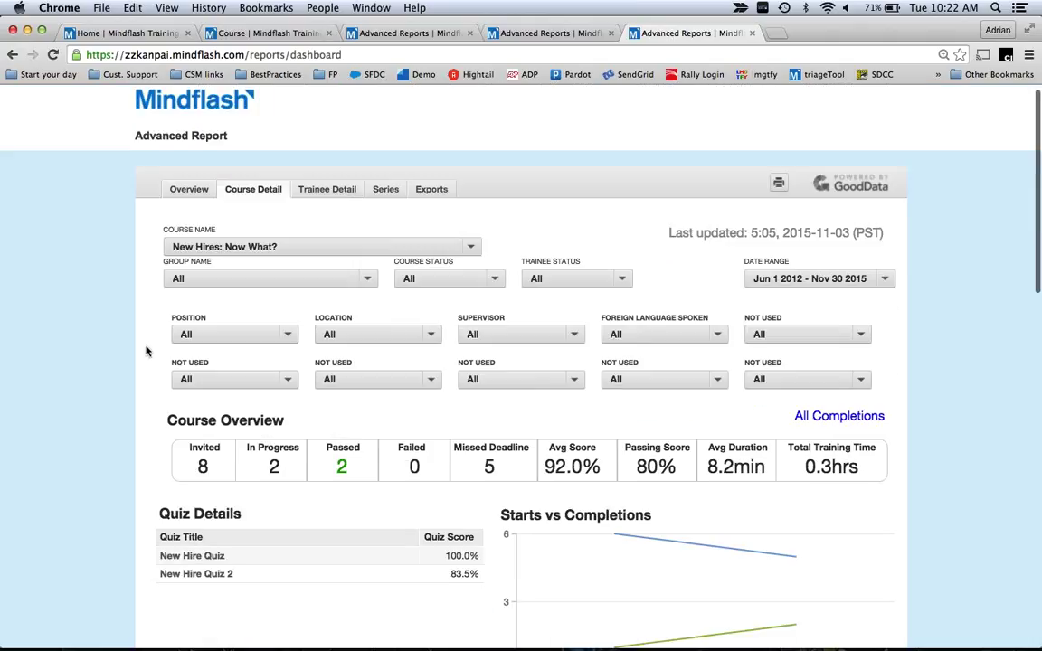
scroll(453, 223, up, 1)
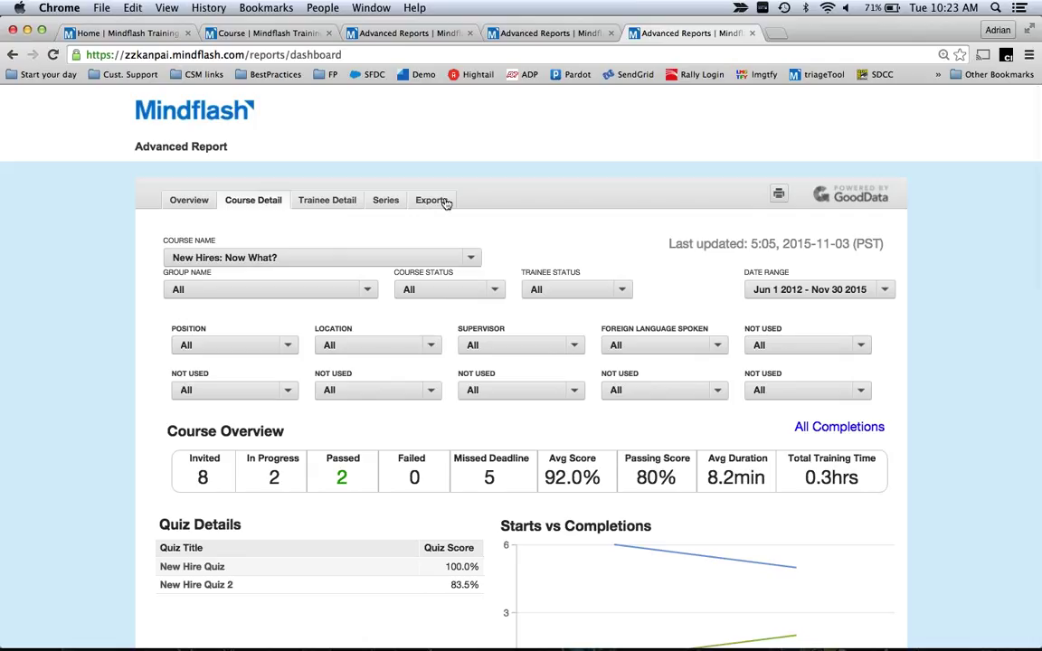
click(432, 200)
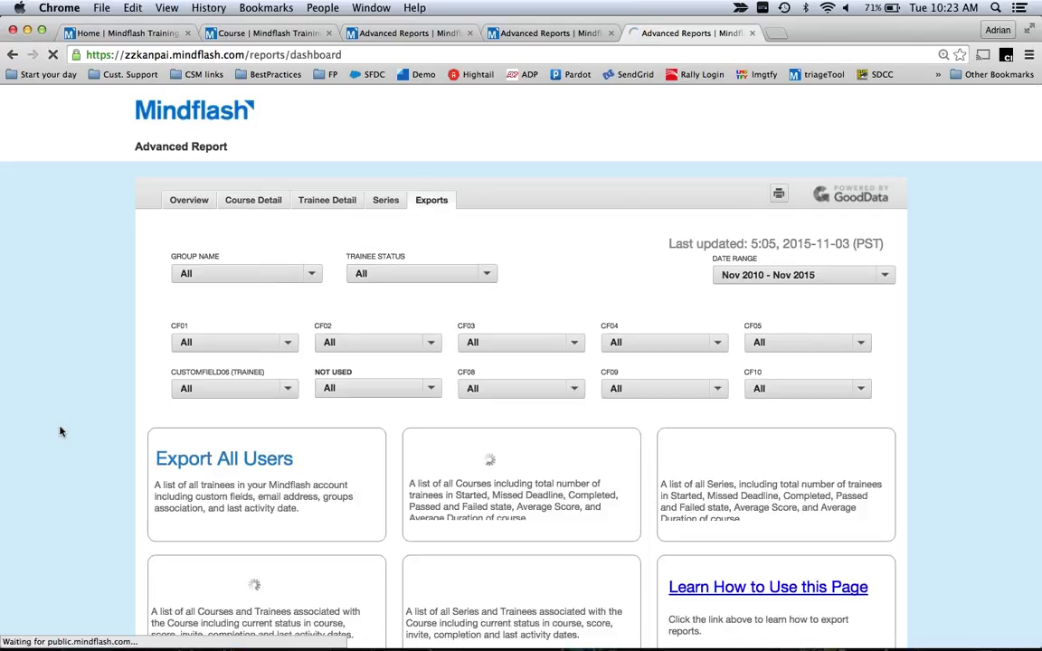
scroll(109, 415, down, 1)
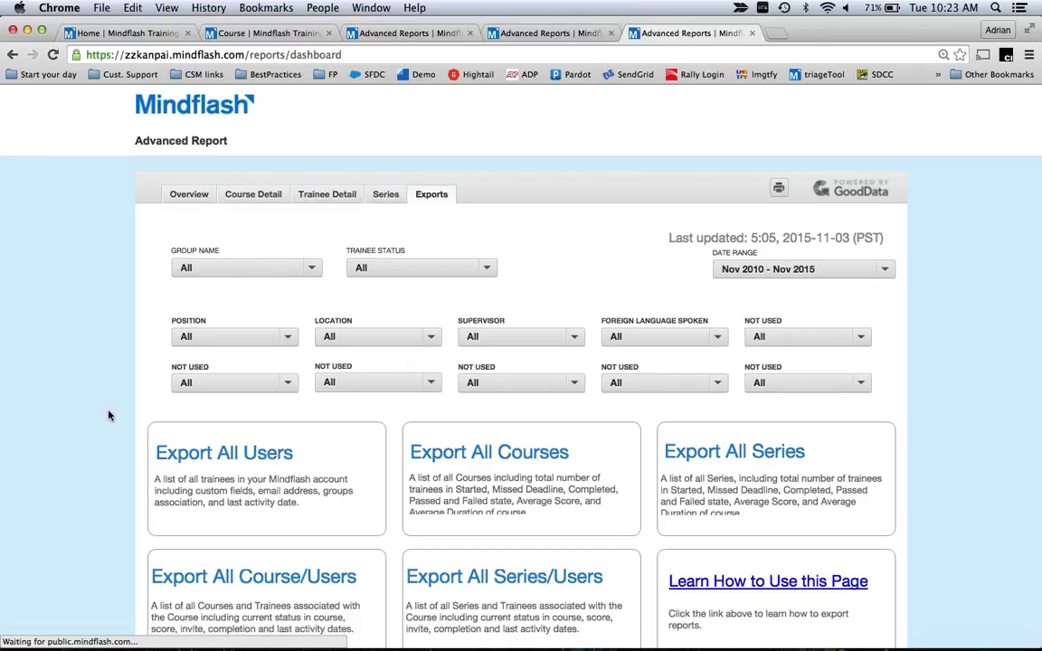
scroll(108, 416, down, 3)
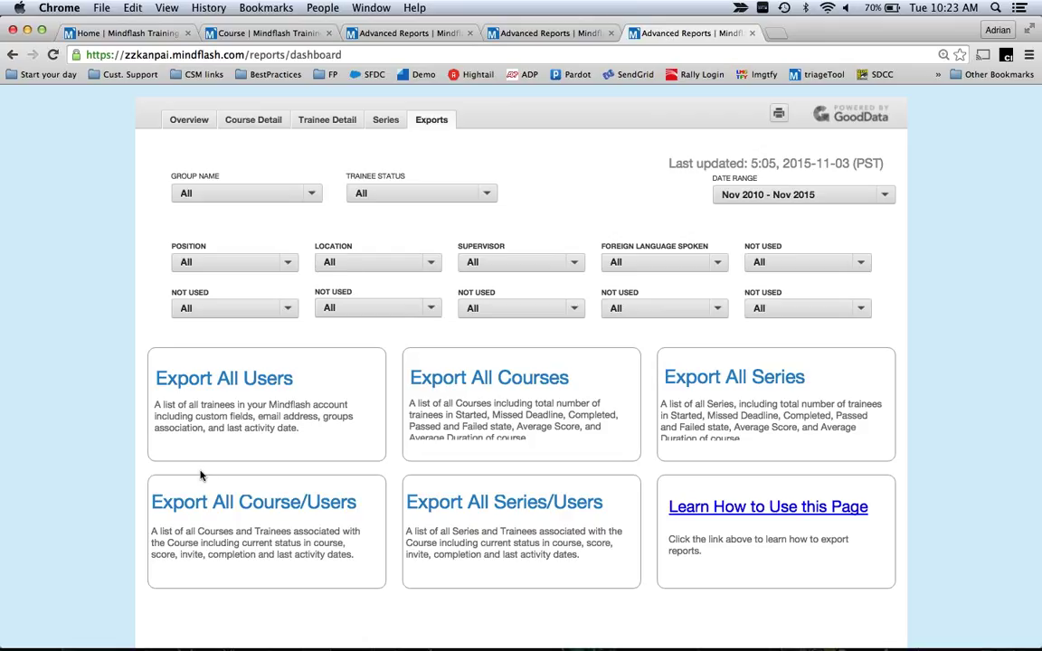
scroll(200, 475, down, 1)
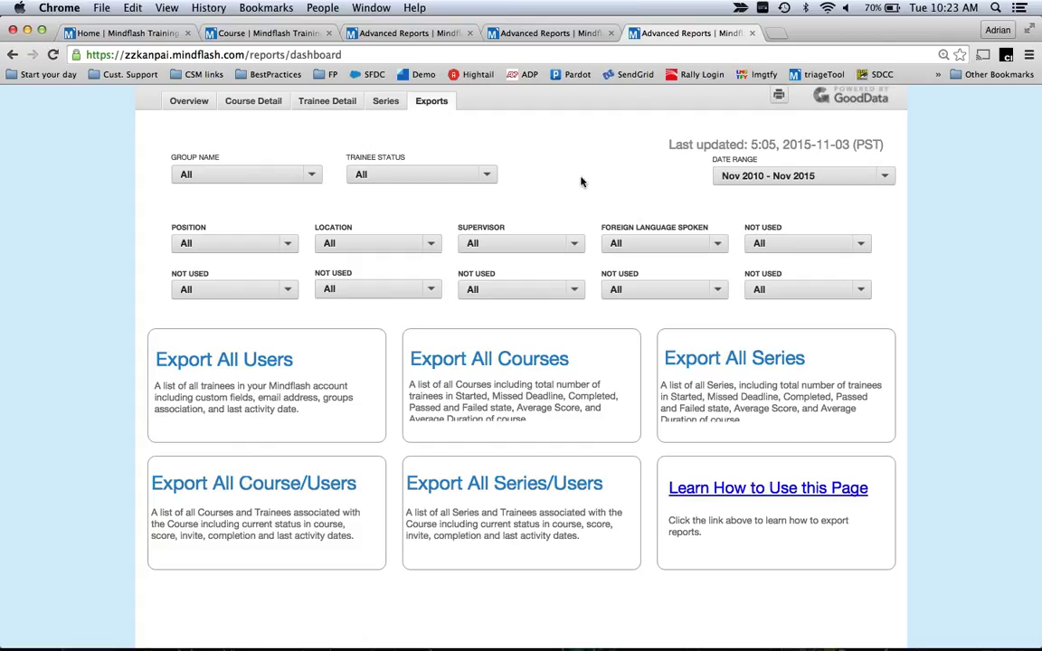
click(496, 180)
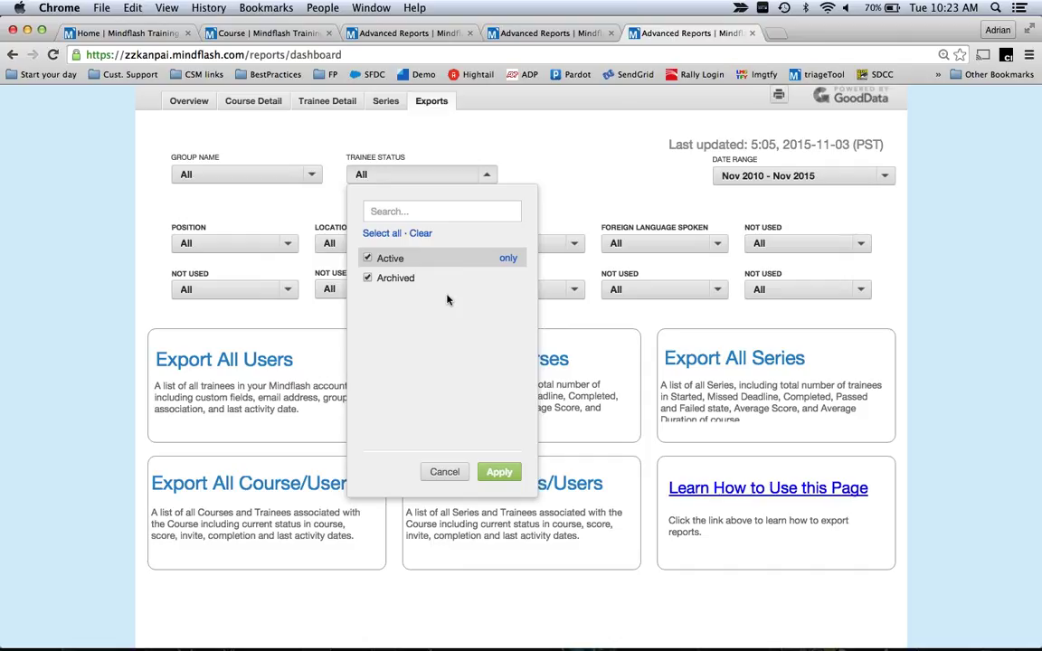
click(446, 472)
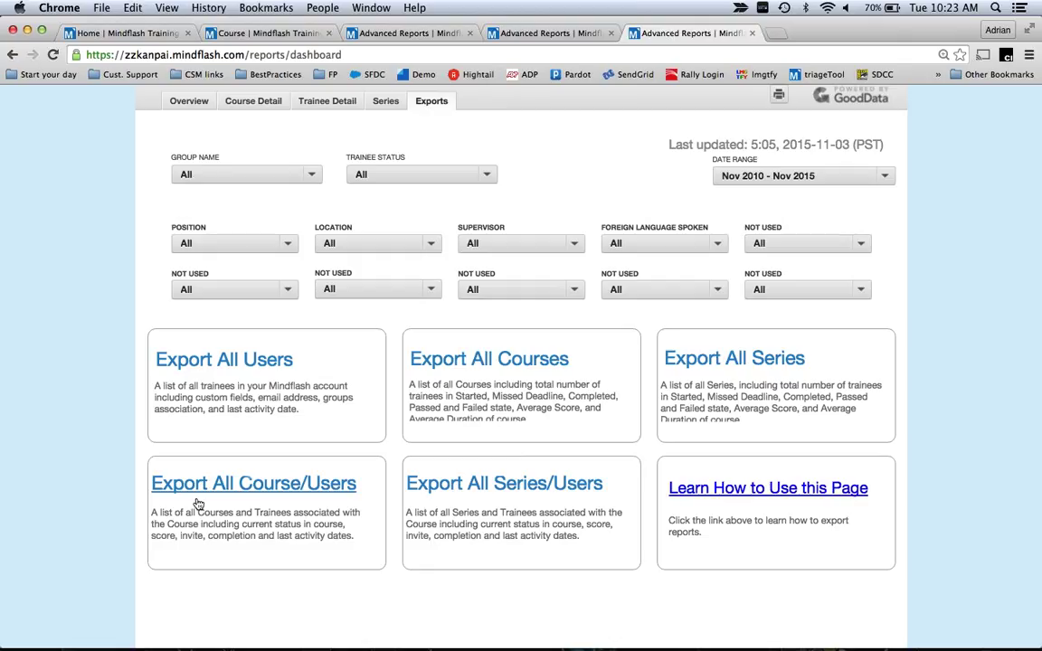
key(super+Tab)
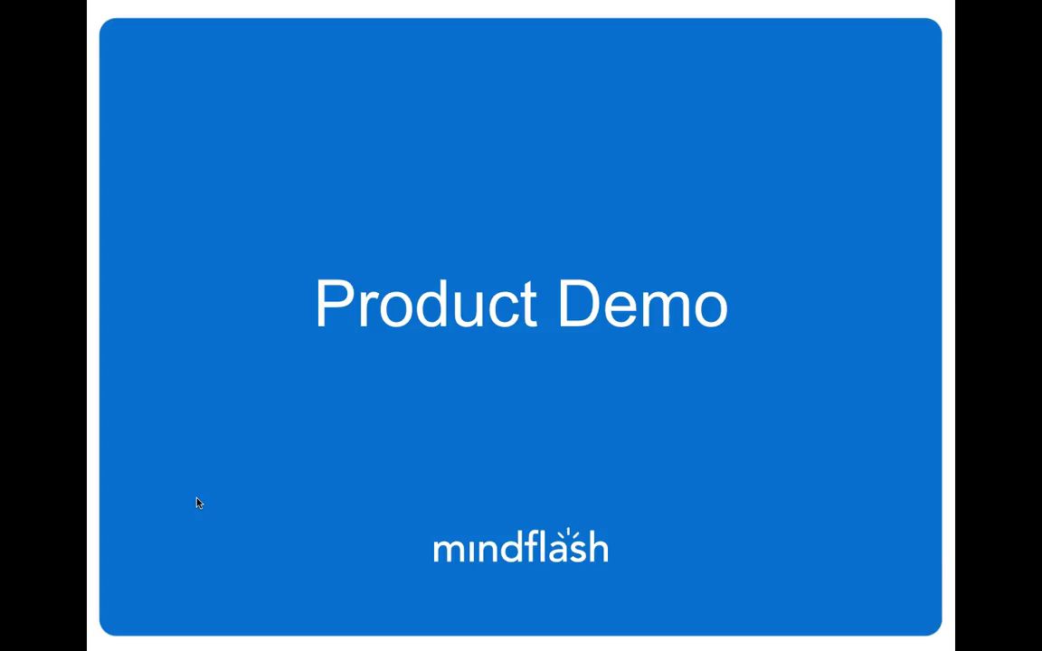
key(Right)
key(Right)
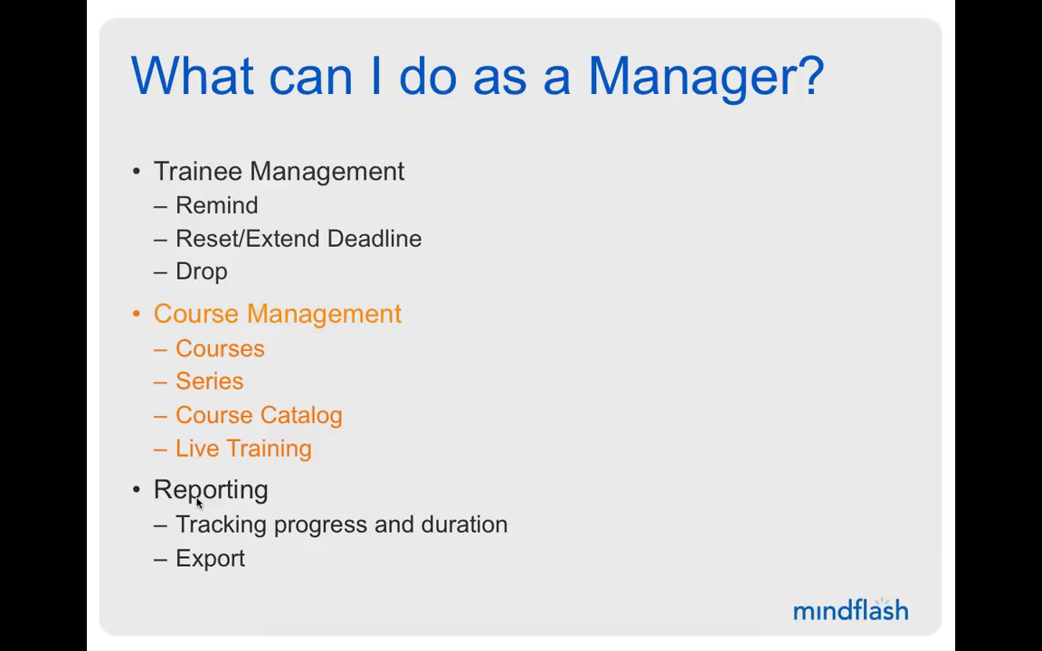
key(Right)
key(Right)
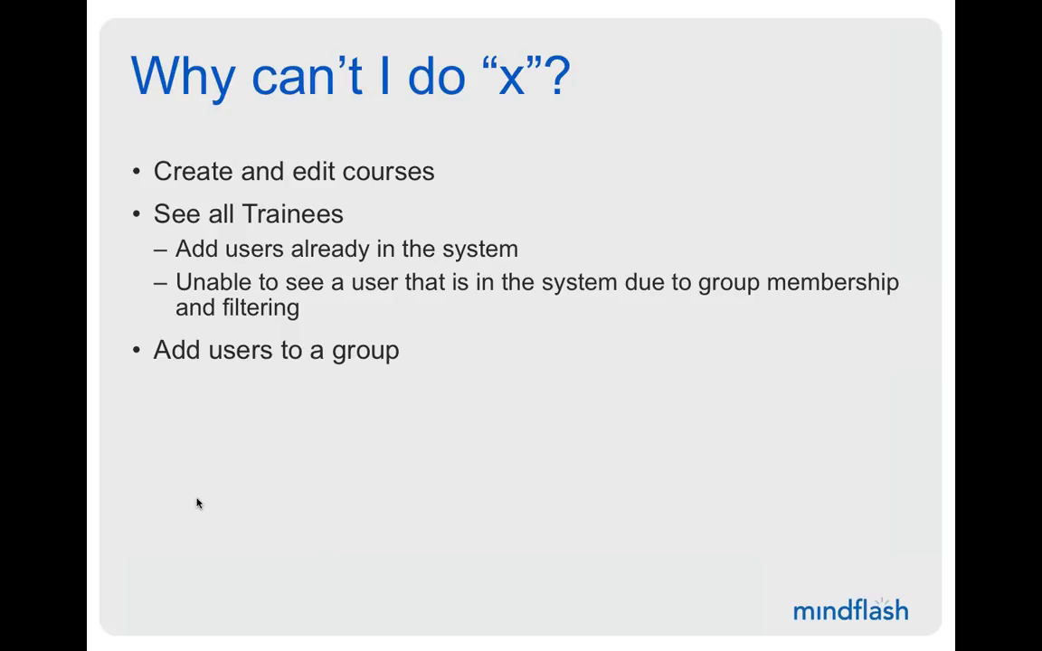
key(Right)
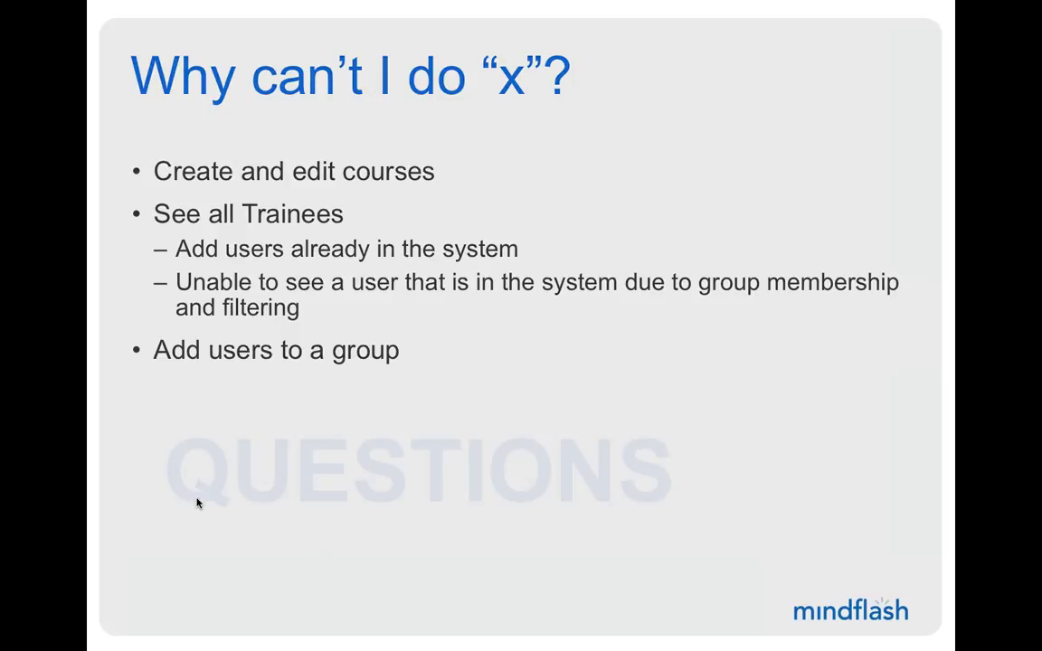
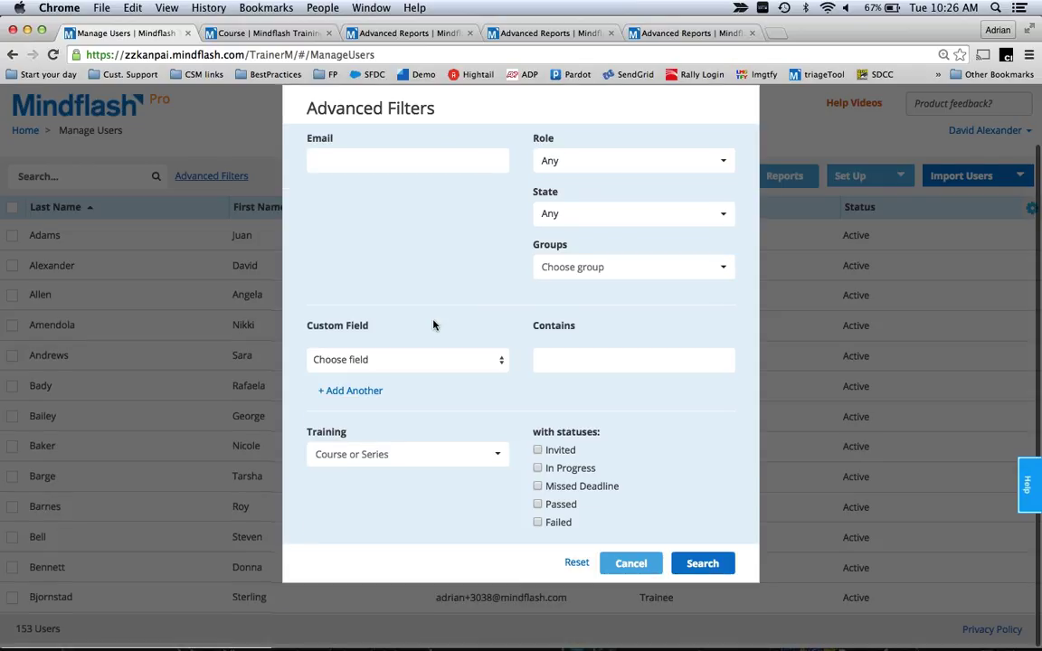
Step: Filter the users by Active state, all courses and all series, with the training statuses Invited and In Progress
click(573, 215)
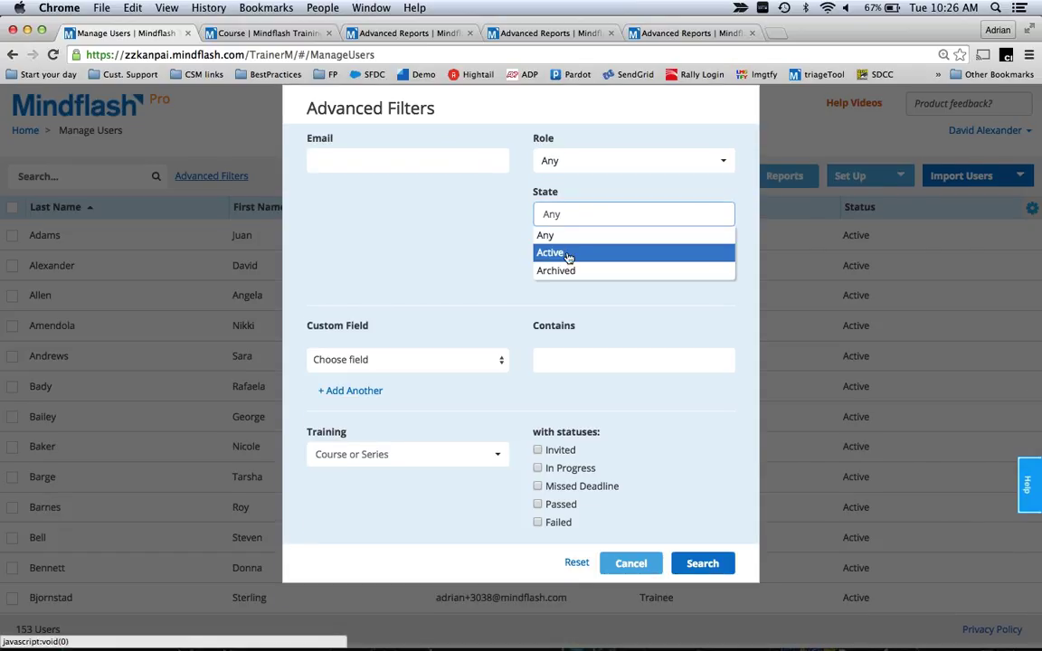
click(568, 254)
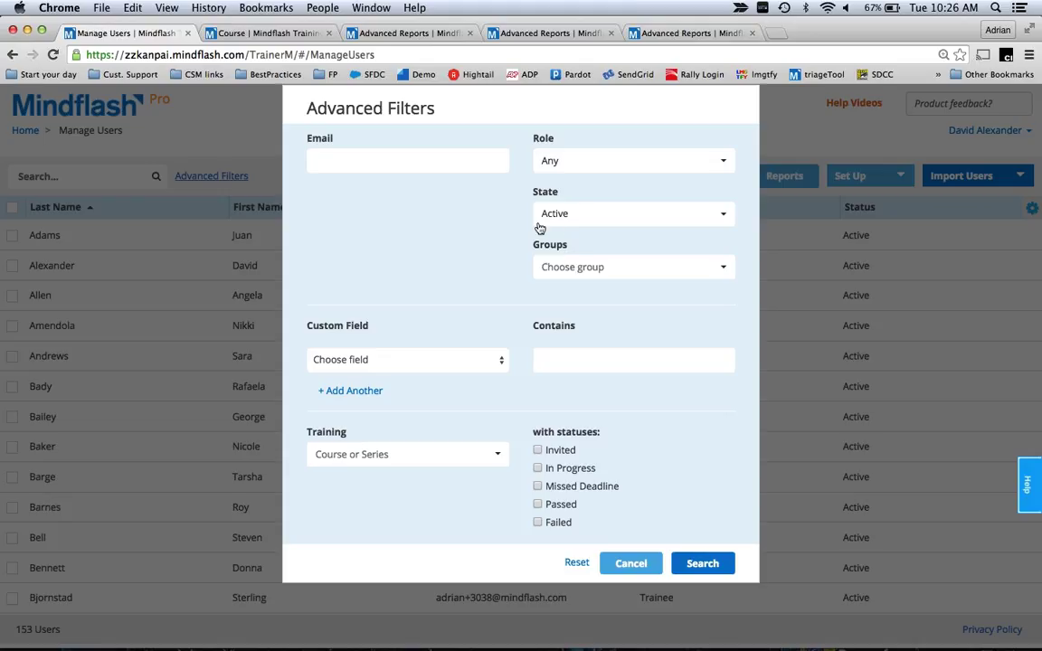
click(391, 455)
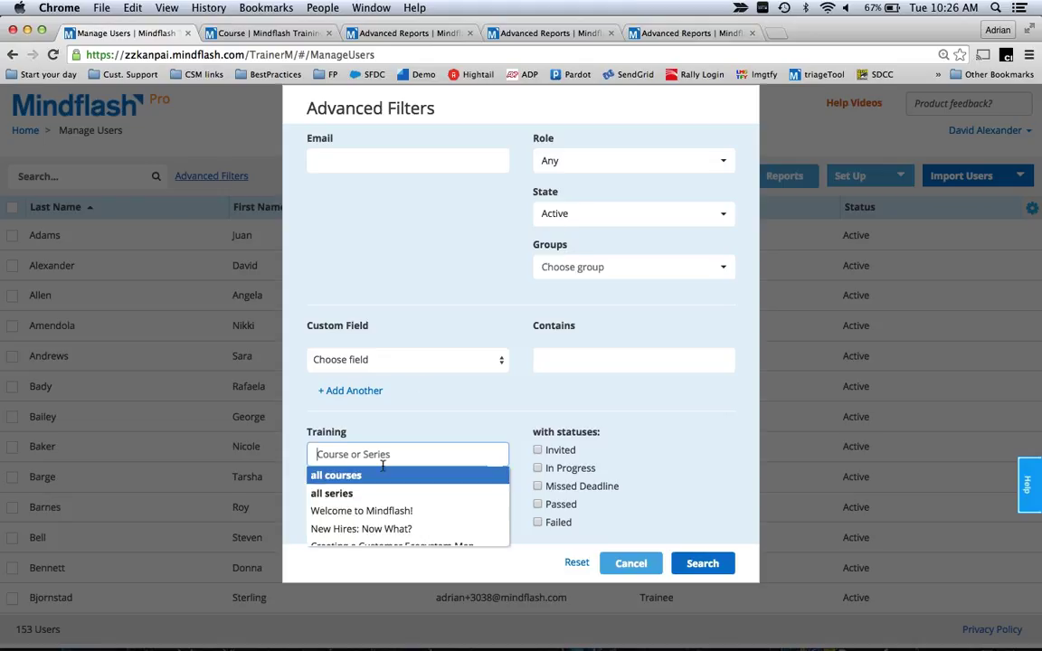
click(366, 474)
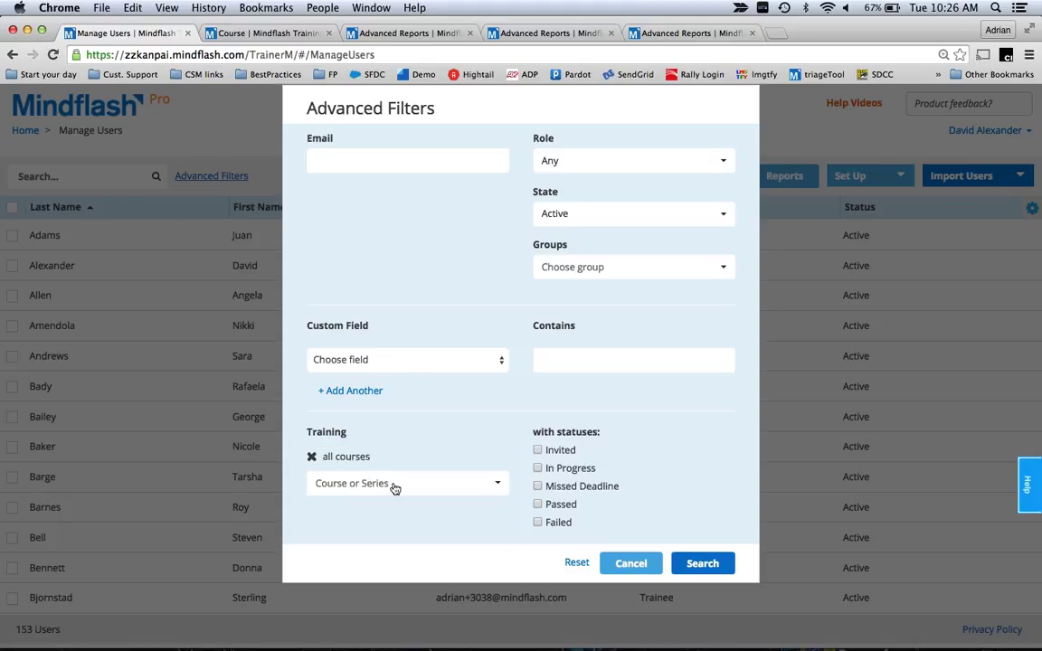
click(395, 484)
click(350, 504)
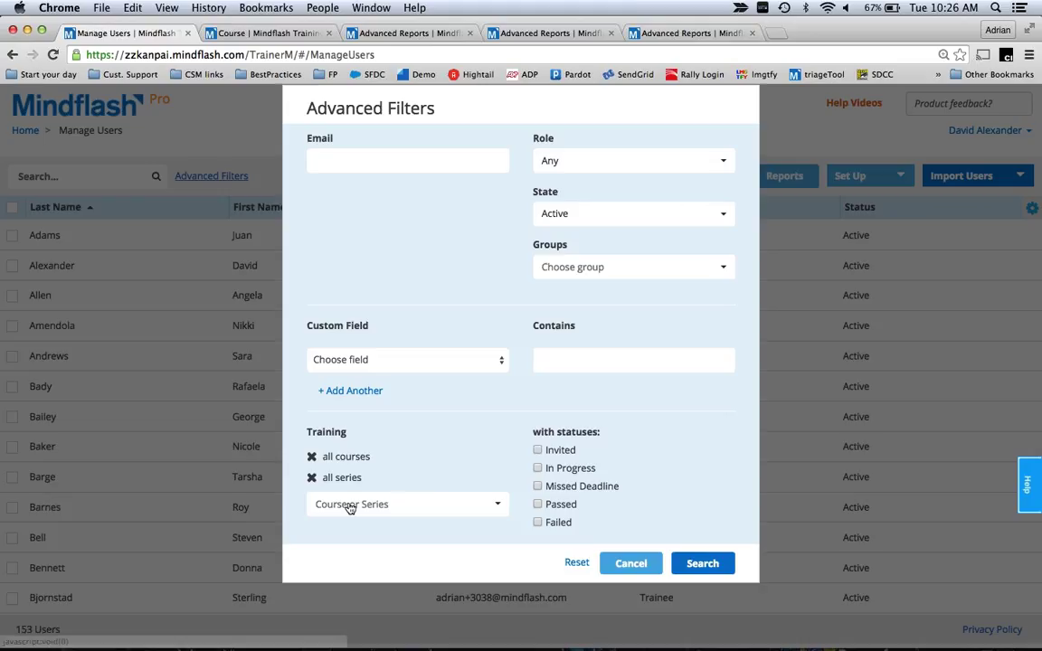
click(537, 452)
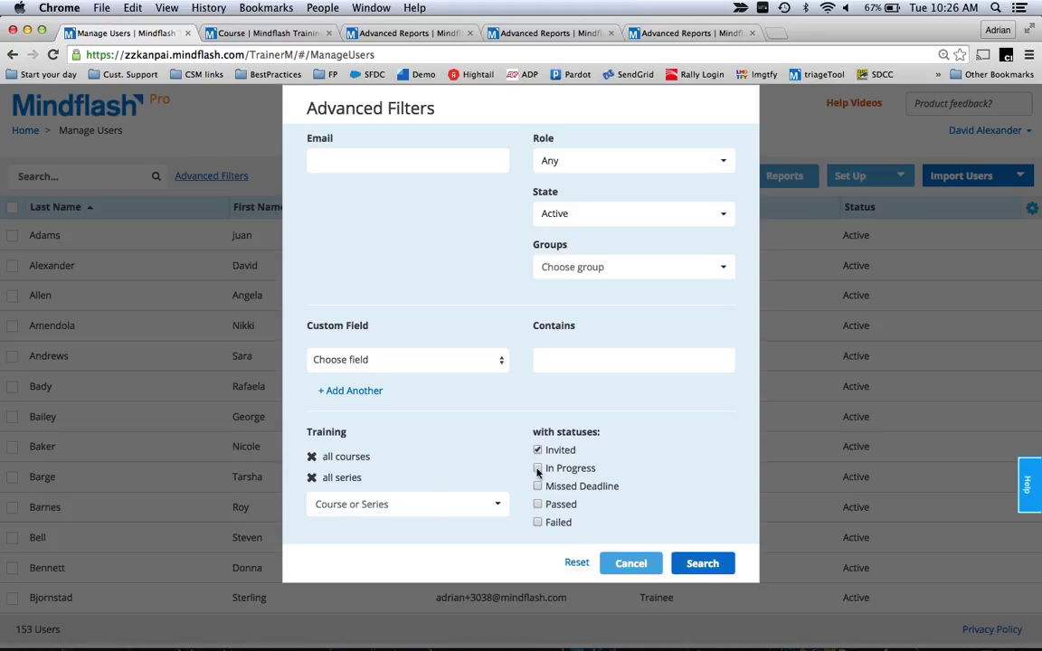
click(538, 467)
click(705, 562)
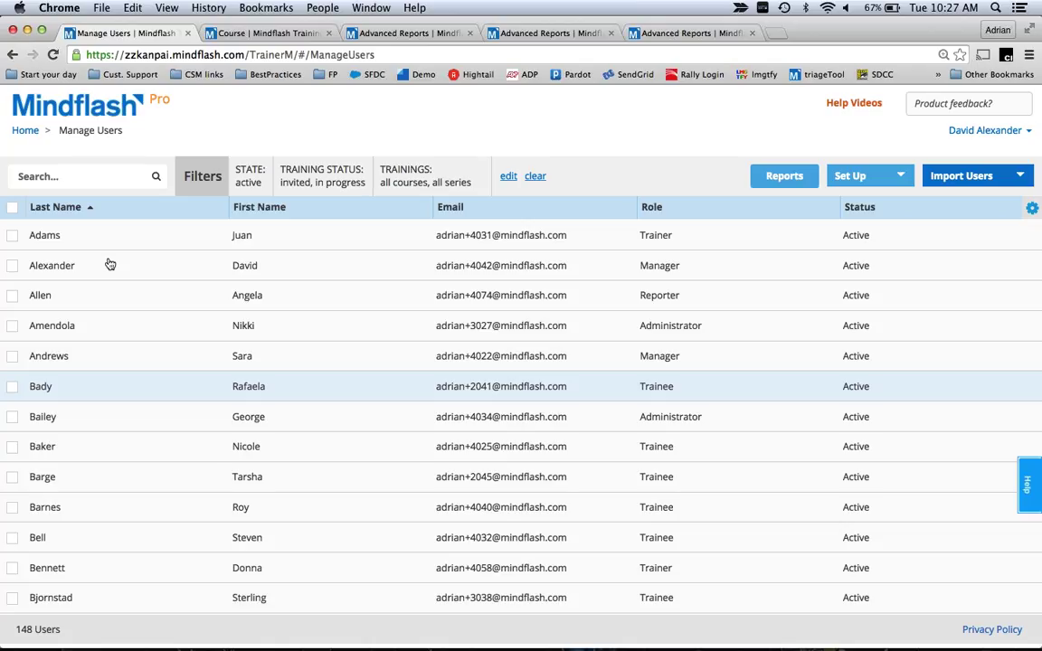
Step: Select all filtered users, open their bulk management view, and dismiss the welcome notice
click(12, 210)
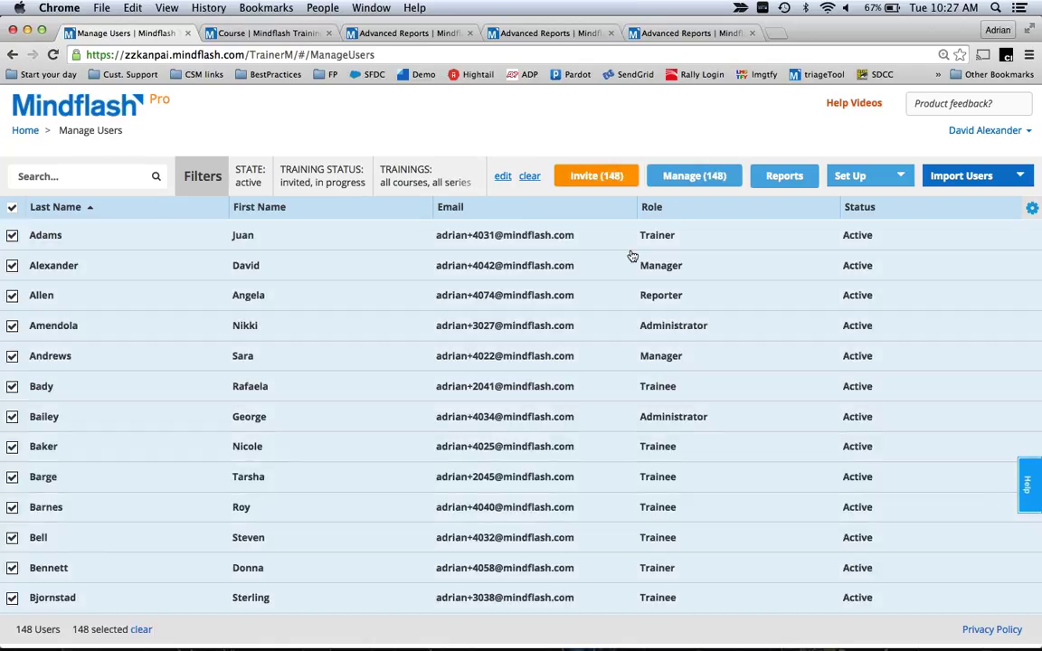
click(694, 177)
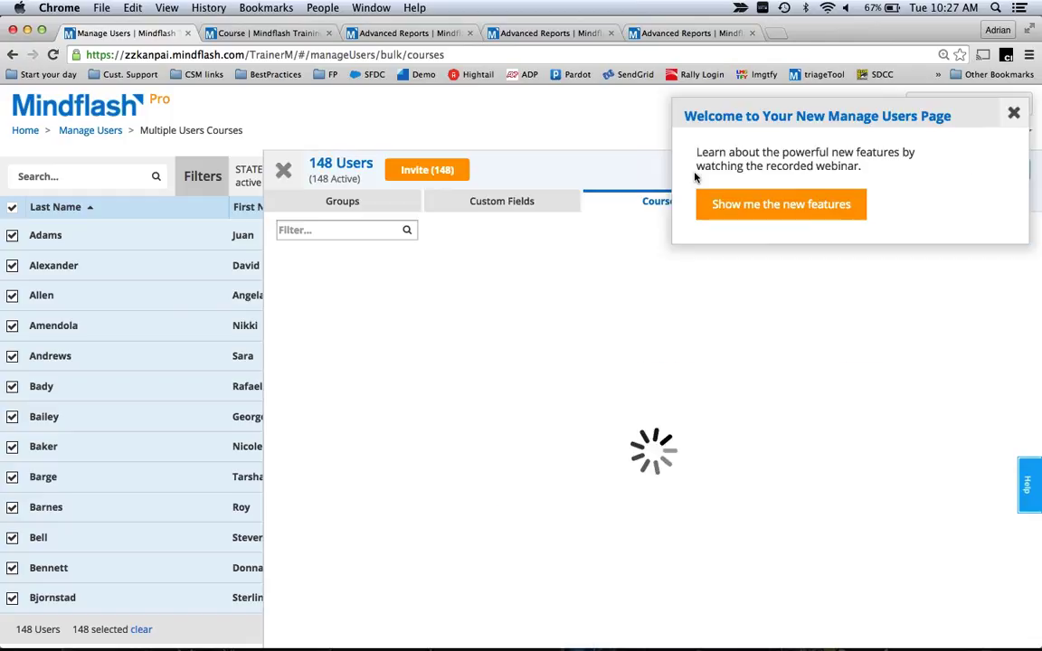
click(1011, 112)
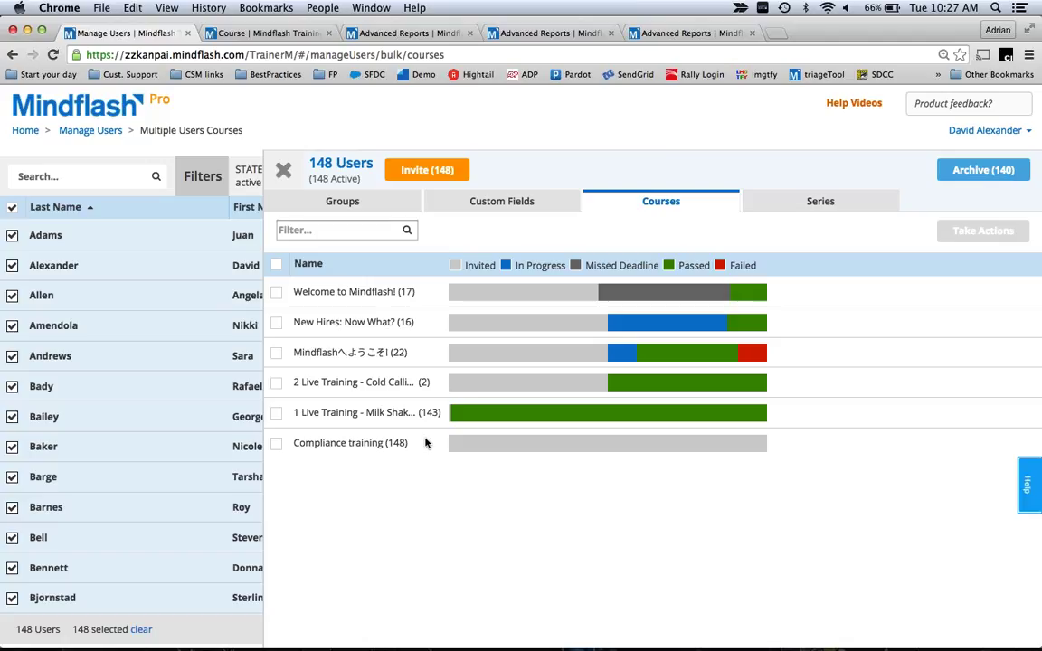
Step: Select only the New Hires: Now What? course for the chosen users and open its trainee actions
click(340, 303)
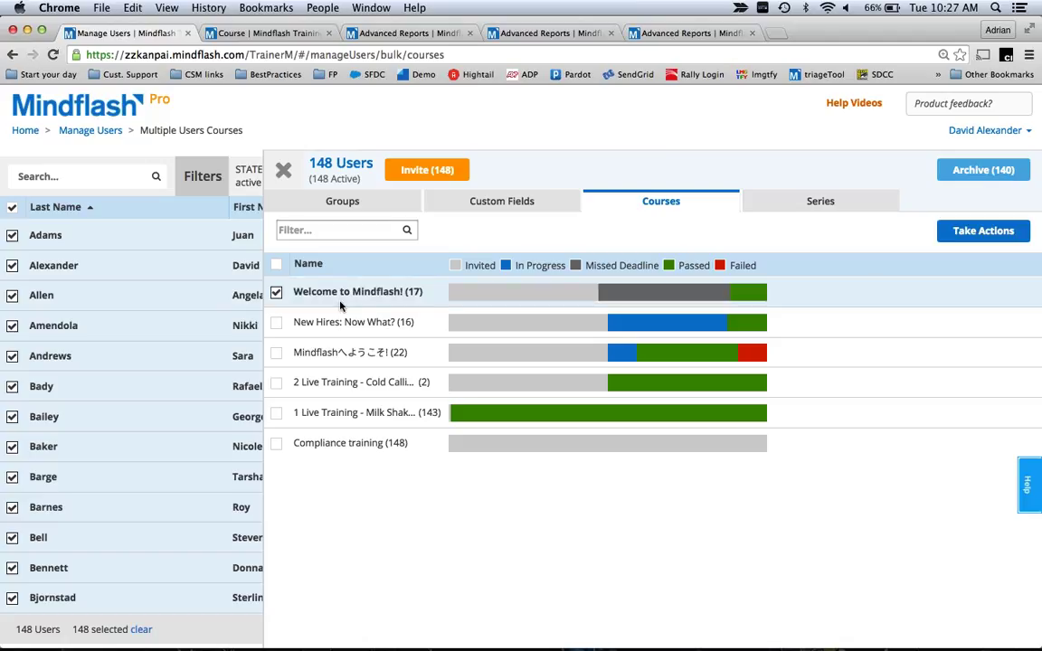
click(276, 265)
click(275, 265)
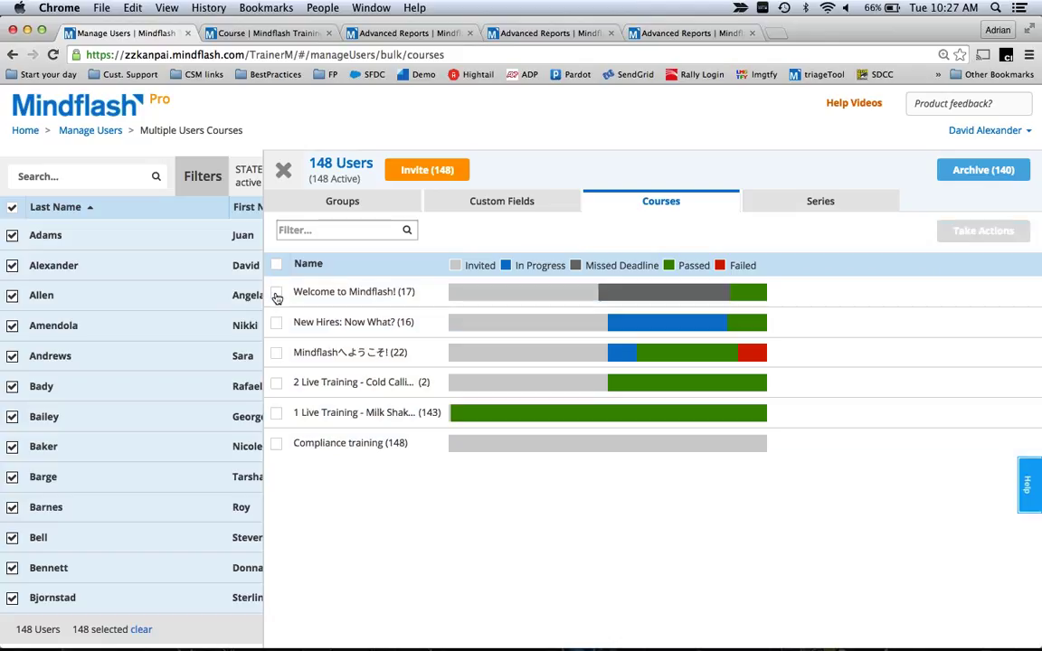
click(276, 323)
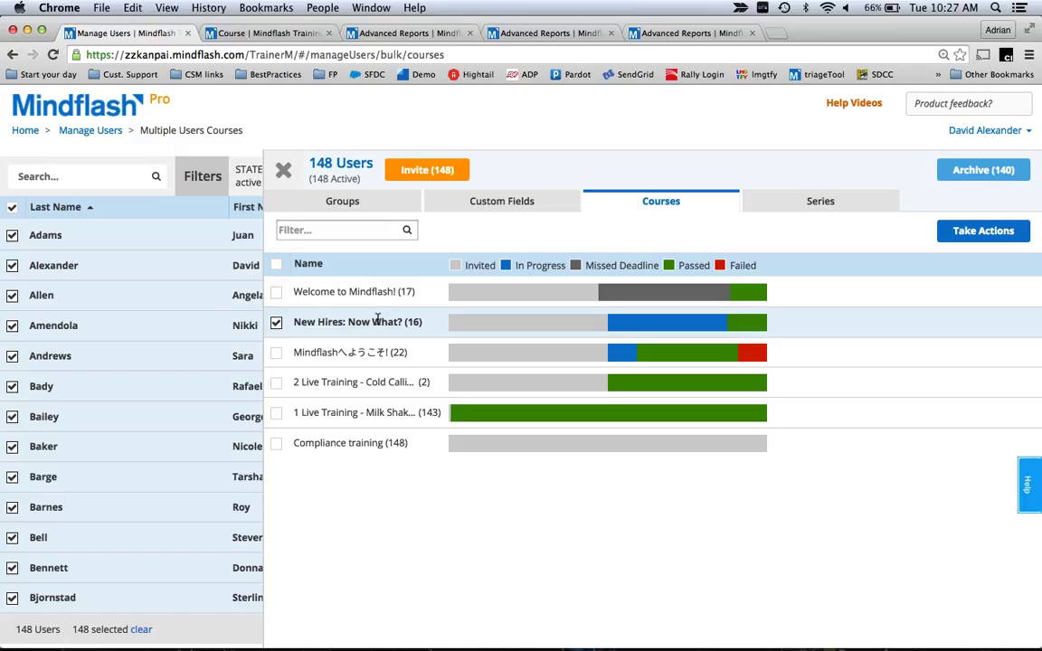
click(986, 232)
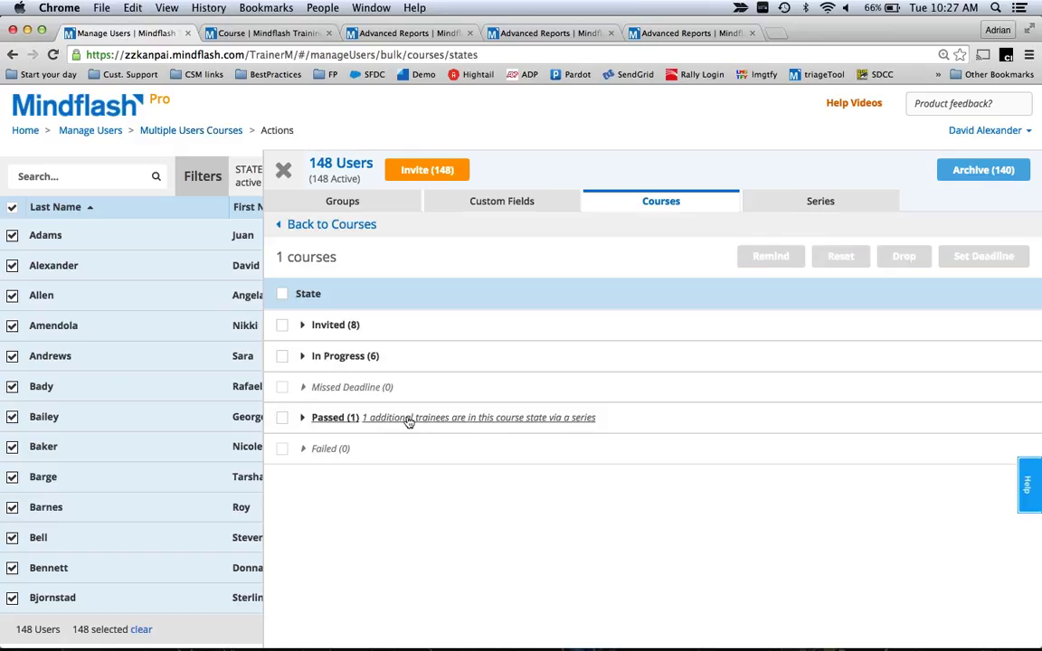
Step: Select the course's Invited and In Progress trainees to review the available bulk actions, and close the management view without applying any
click(281, 325)
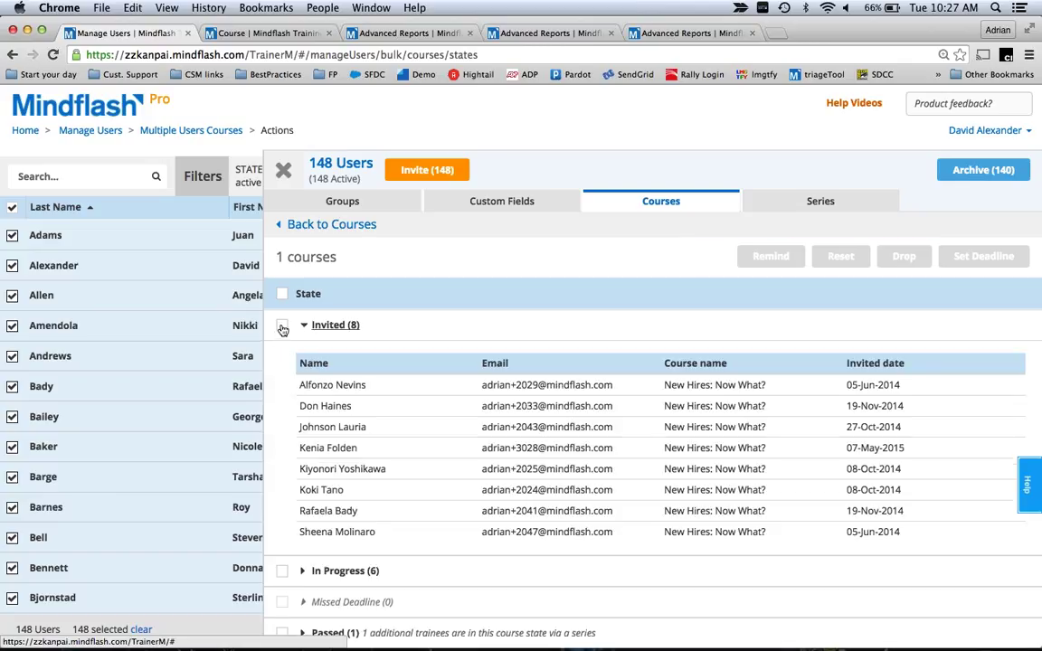
click(281, 325)
click(305, 328)
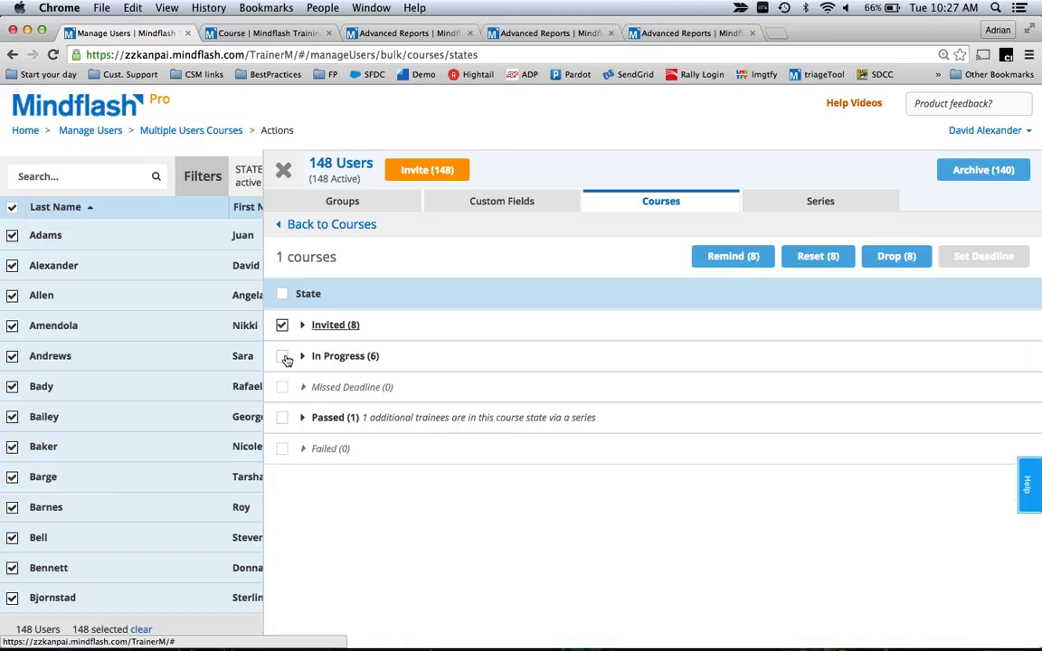
click(282, 357)
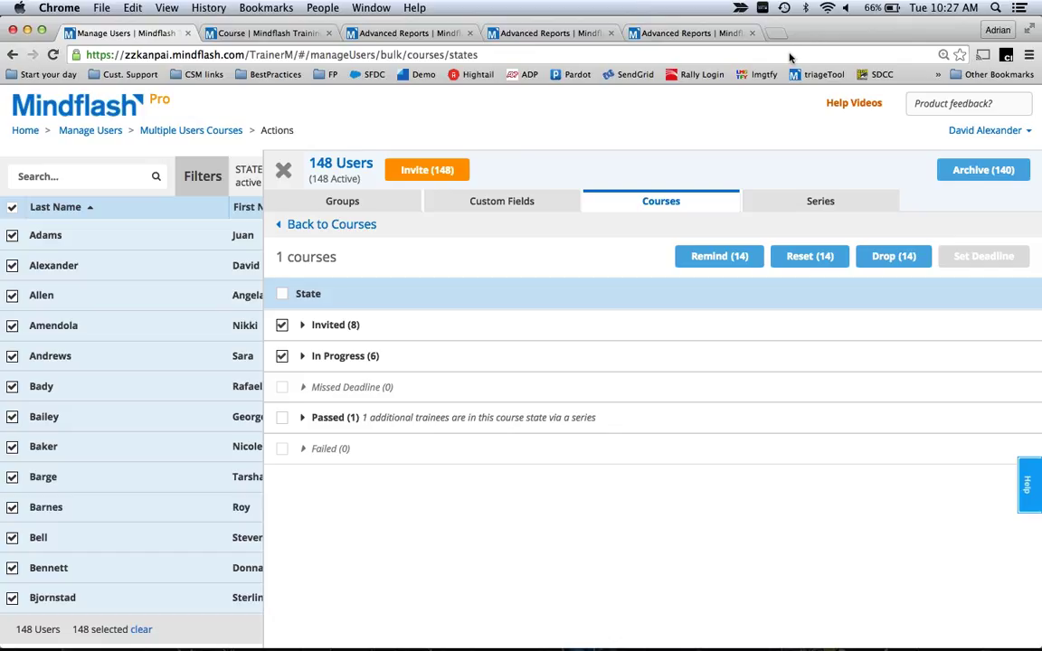
click(293, 224)
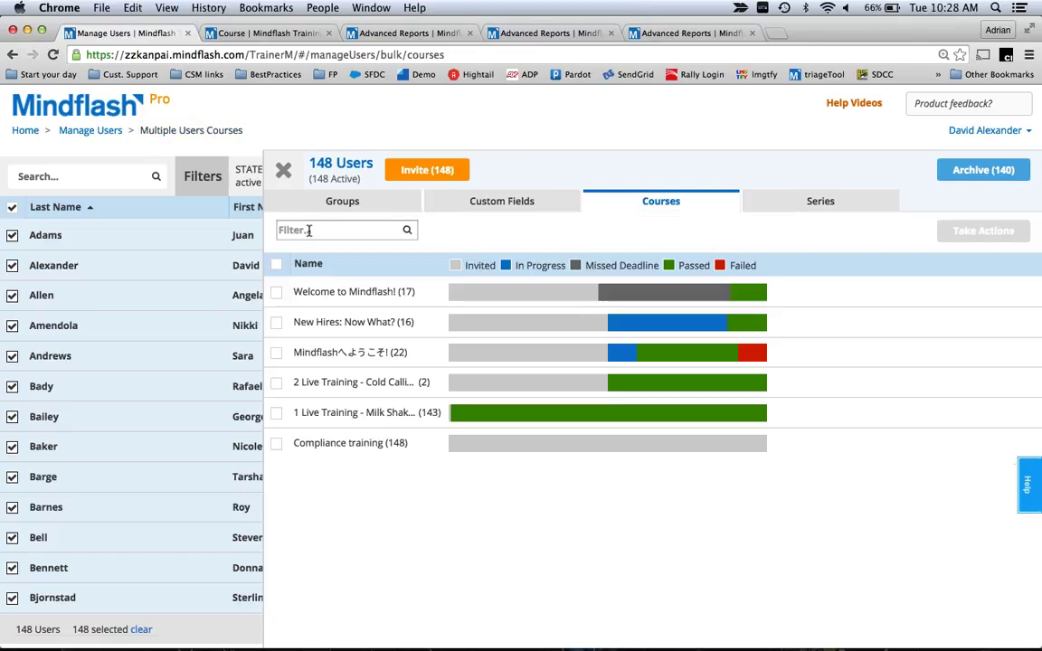
click(283, 170)
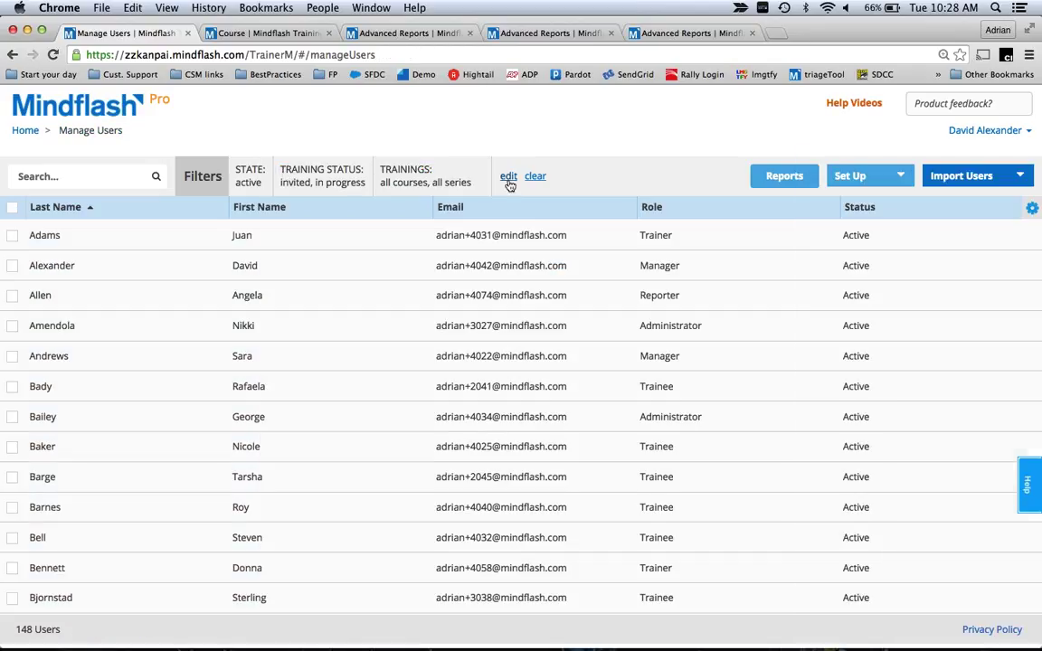
Step: Edit the user filters to replace the Invited and In Progress statuses with Missed Deadline, and apply them
click(509, 177)
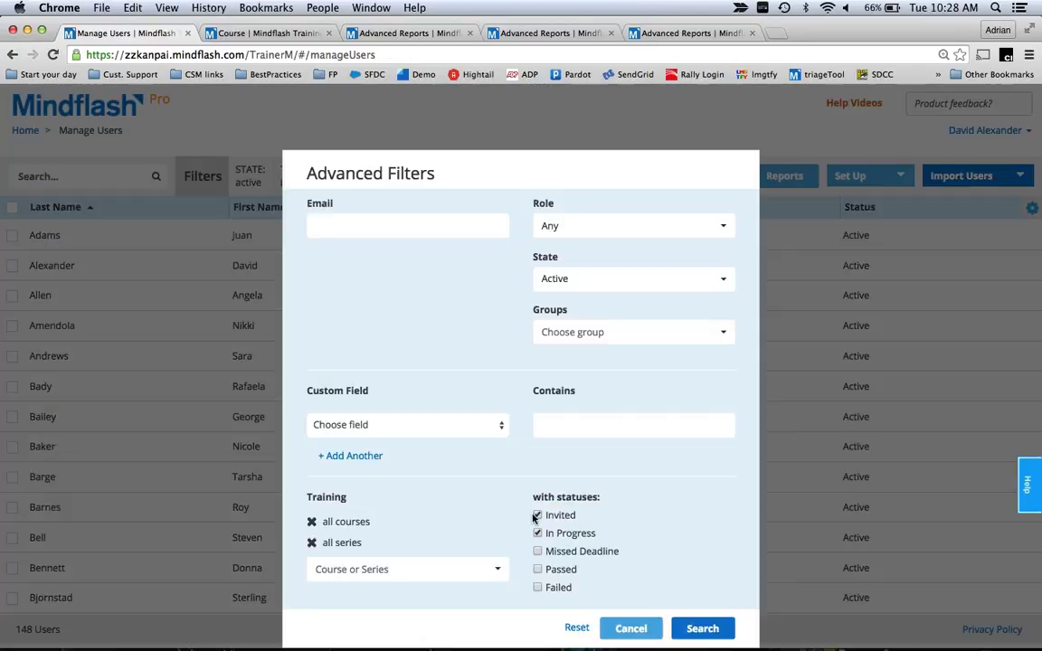
click(536, 515)
click(538, 533)
click(538, 552)
click(702, 624)
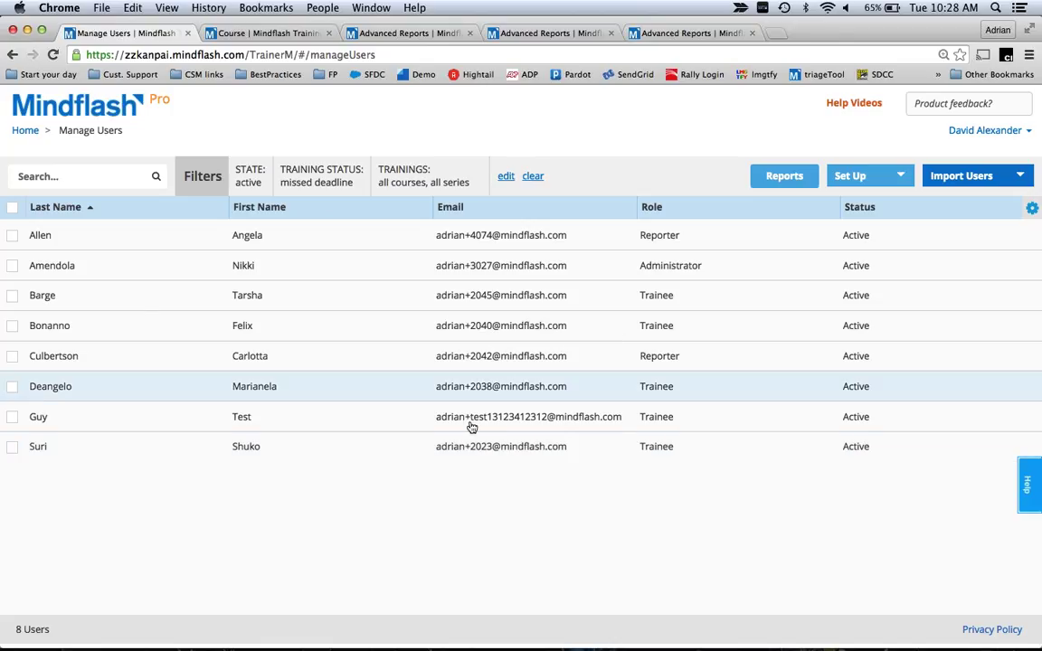
Step: Select all users who missed a deadline and open the bulk actions for their Welcome to Mindflash! course
click(13, 208)
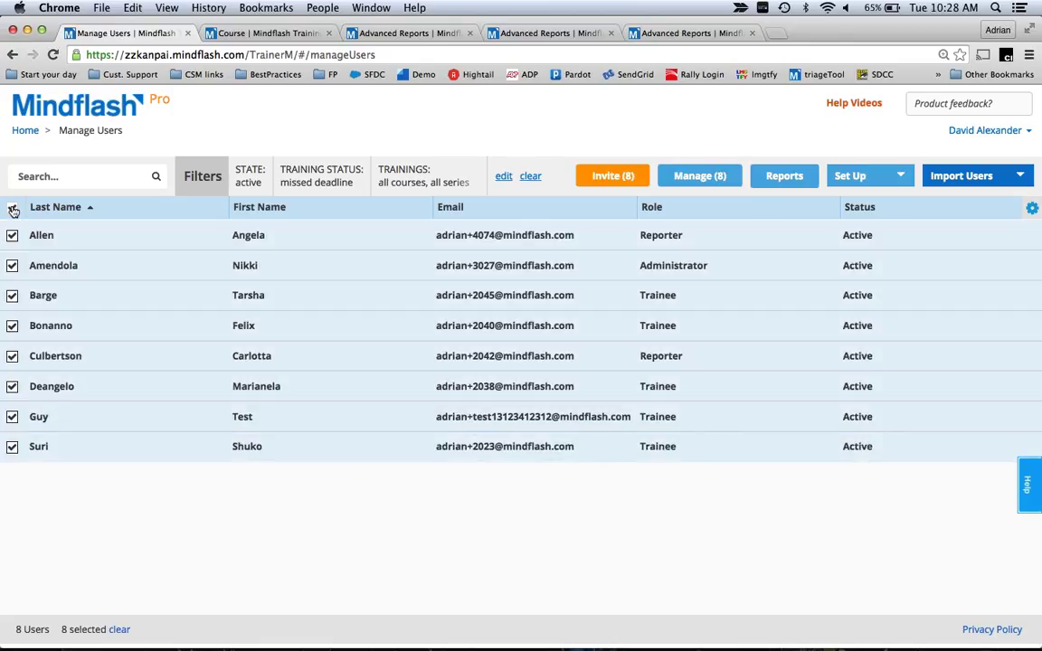
click(699, 179)
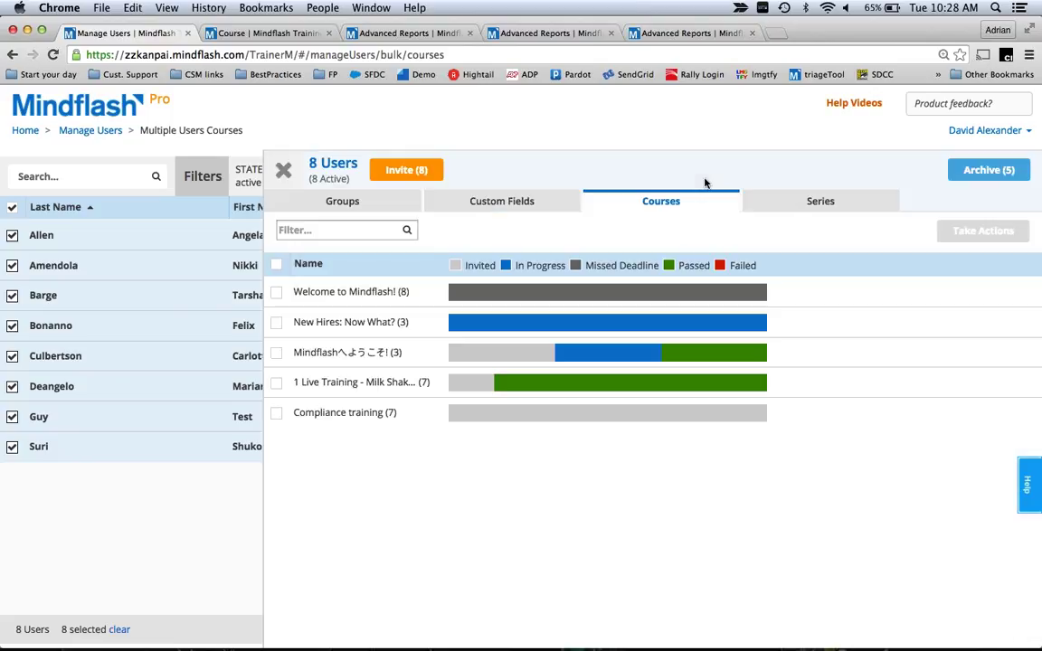
click(276, 294)
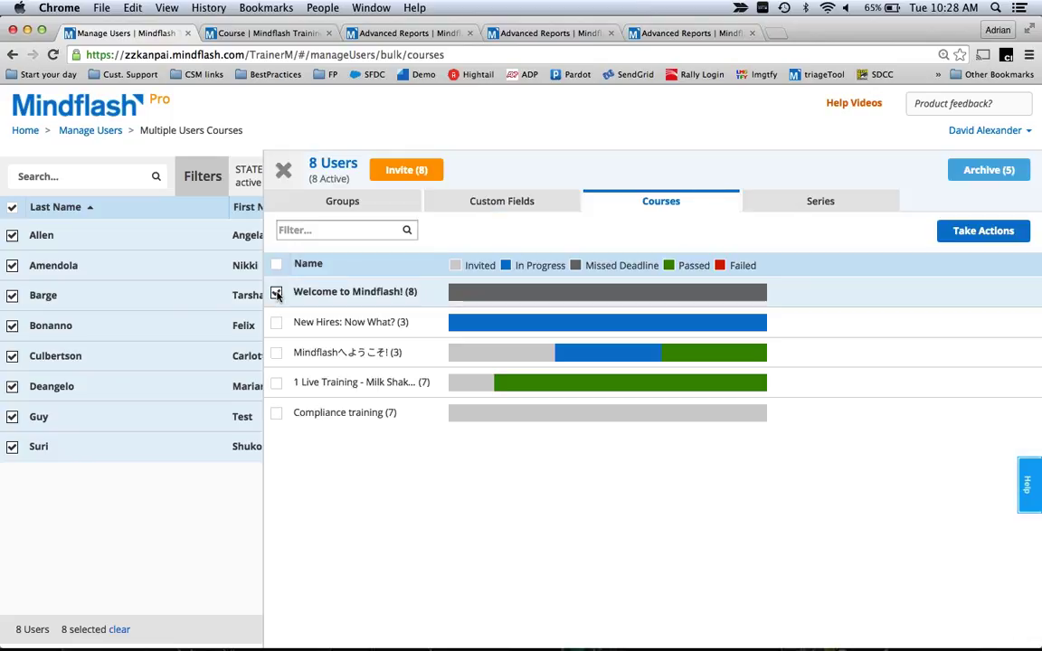
click(994, 232)
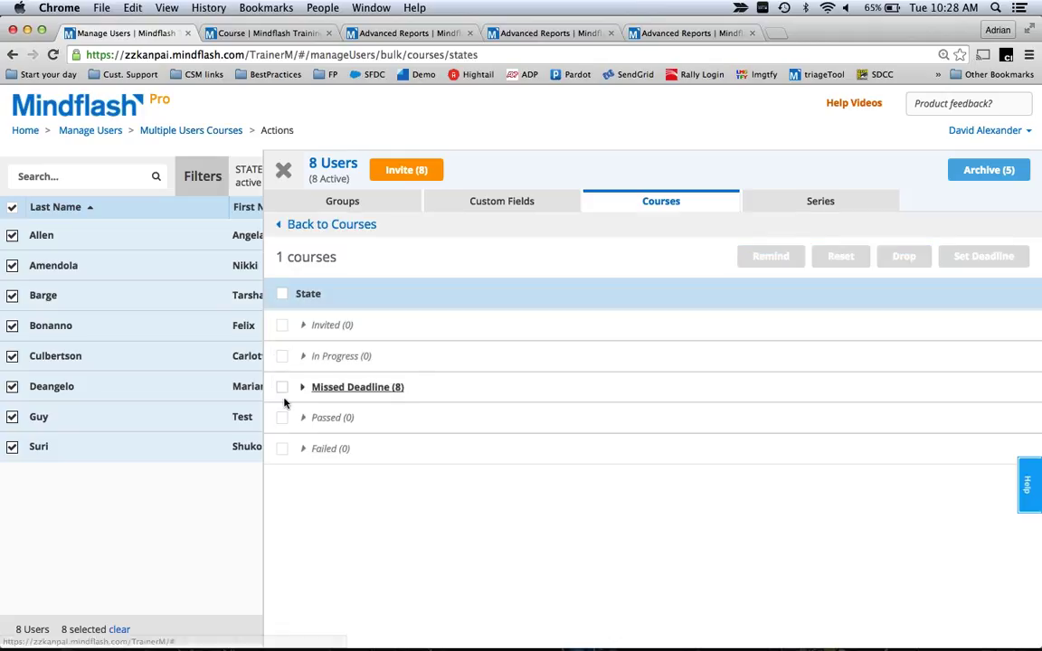
Step: Open the deadline calendar for the Missed Deadline trainees, cancel without choosing a date, and close the bulk management view
click(282, 388)
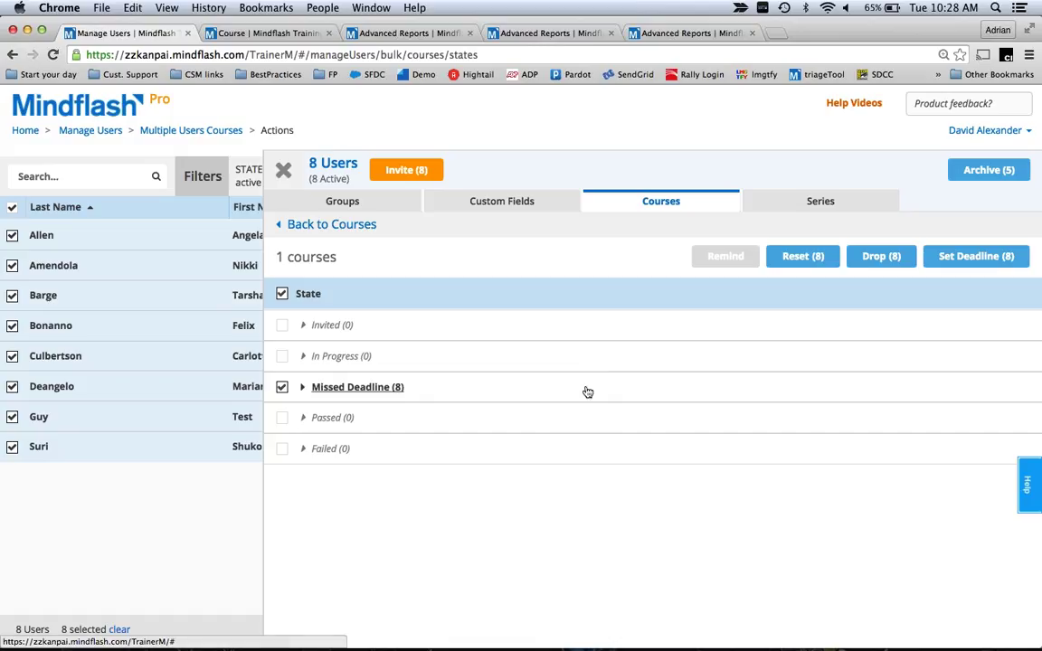
click(988, 256)
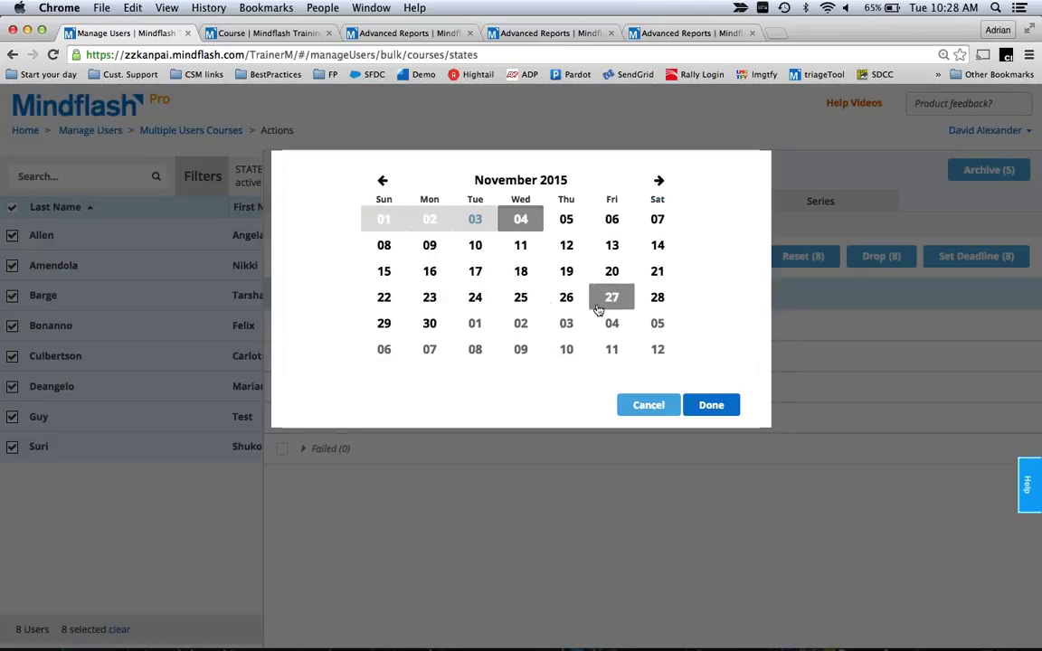
click(644, 409)
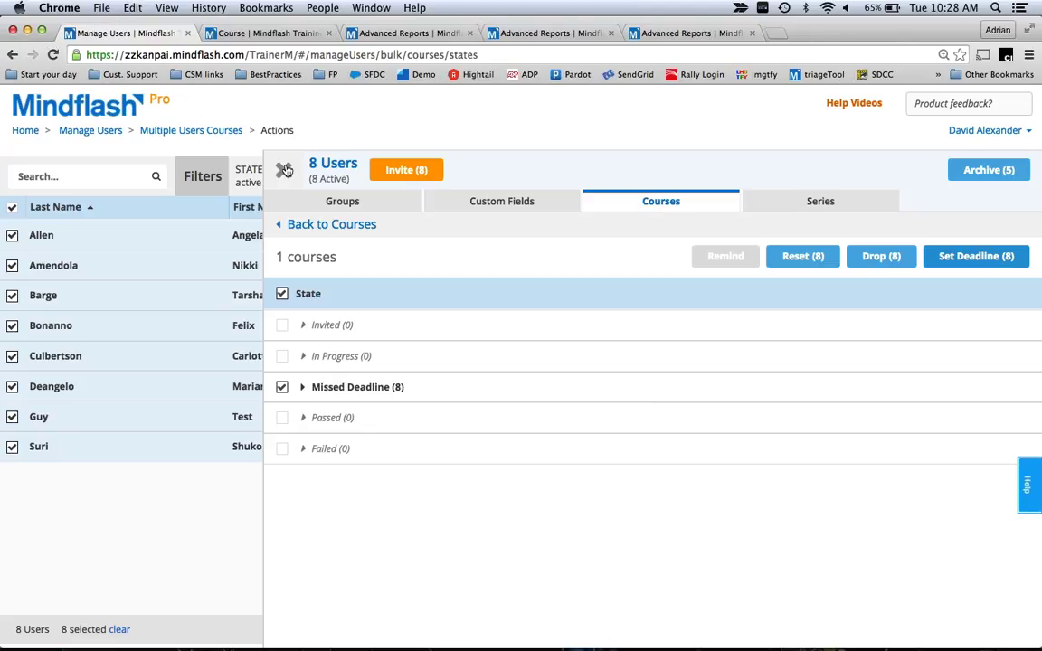
click(283, 169)
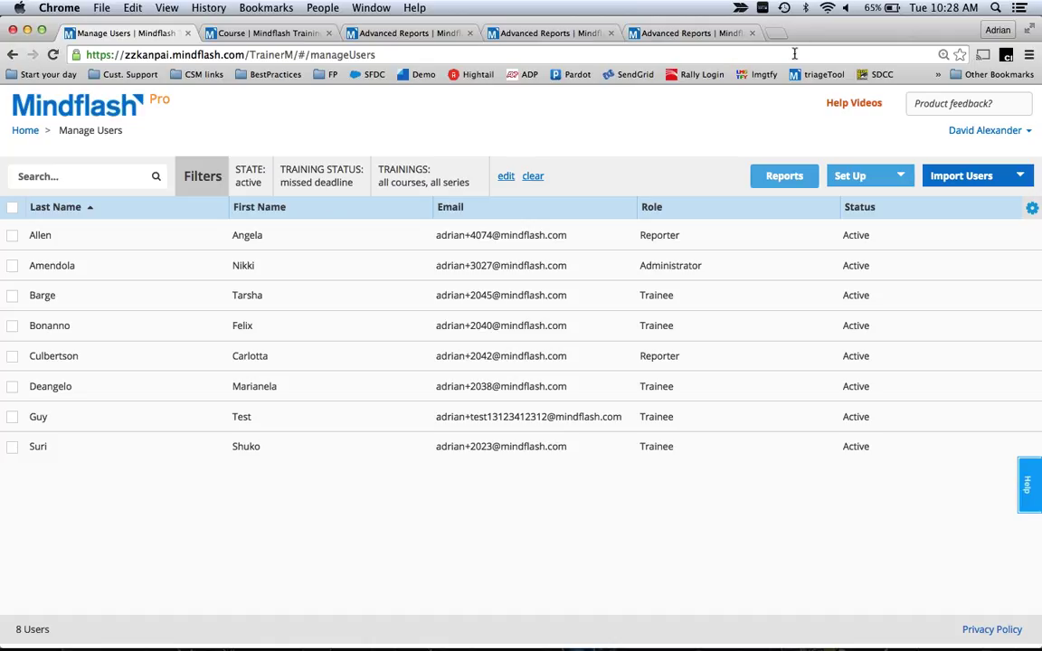
Step: From the home page, open the In Progress trainees of the 2015 New Hire Onboarding series and expand the listed trainee's course details
click(25, 132)
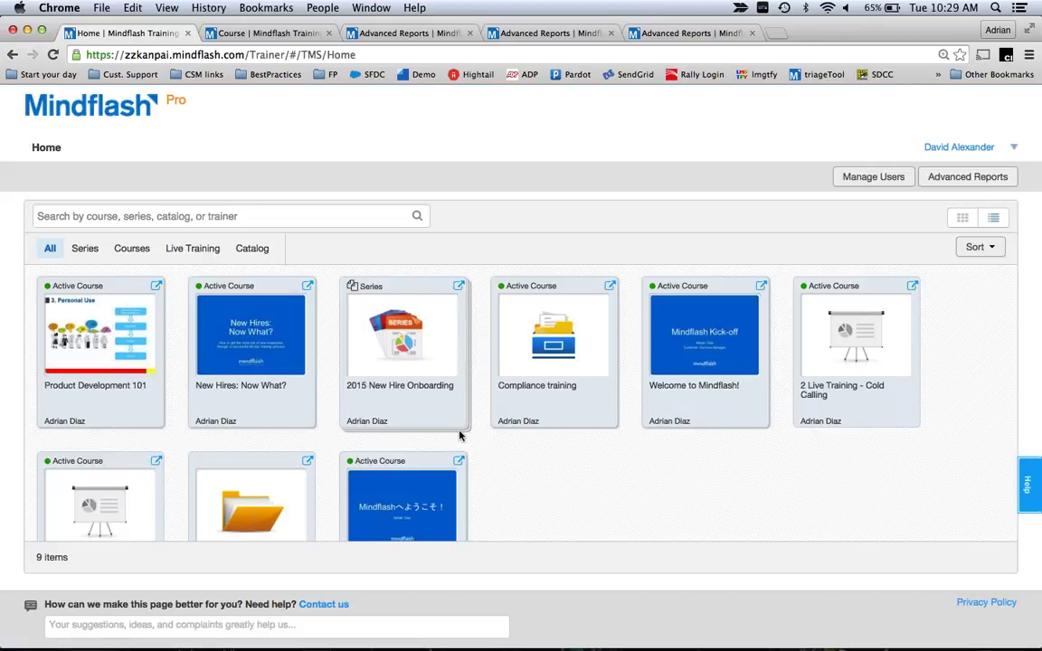
click(414, 402)
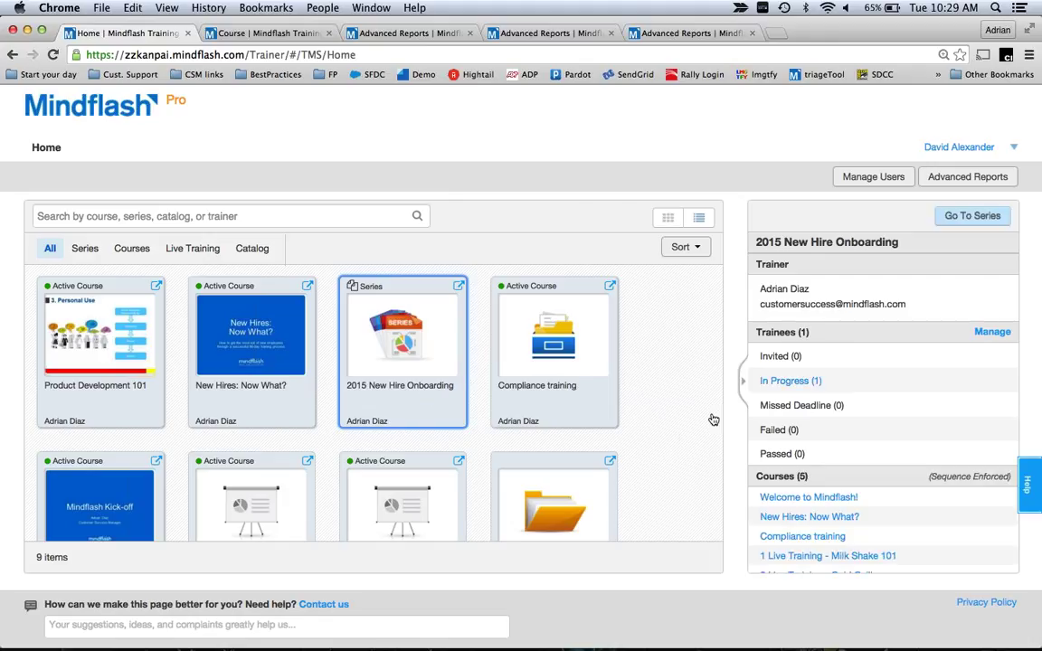
click(790, 384)
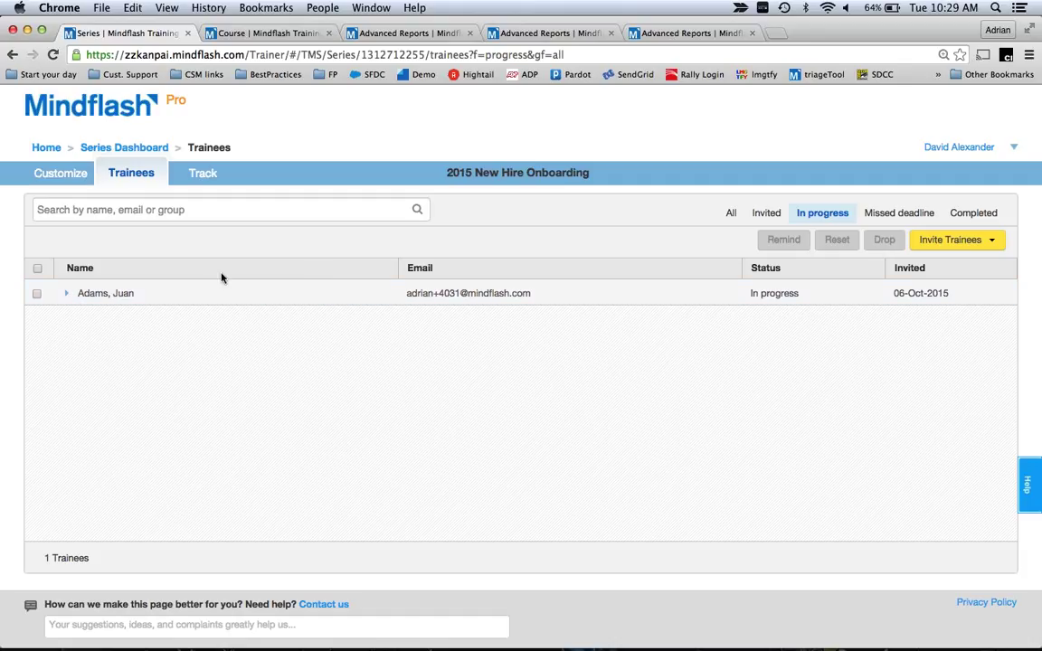
click(71, 294)
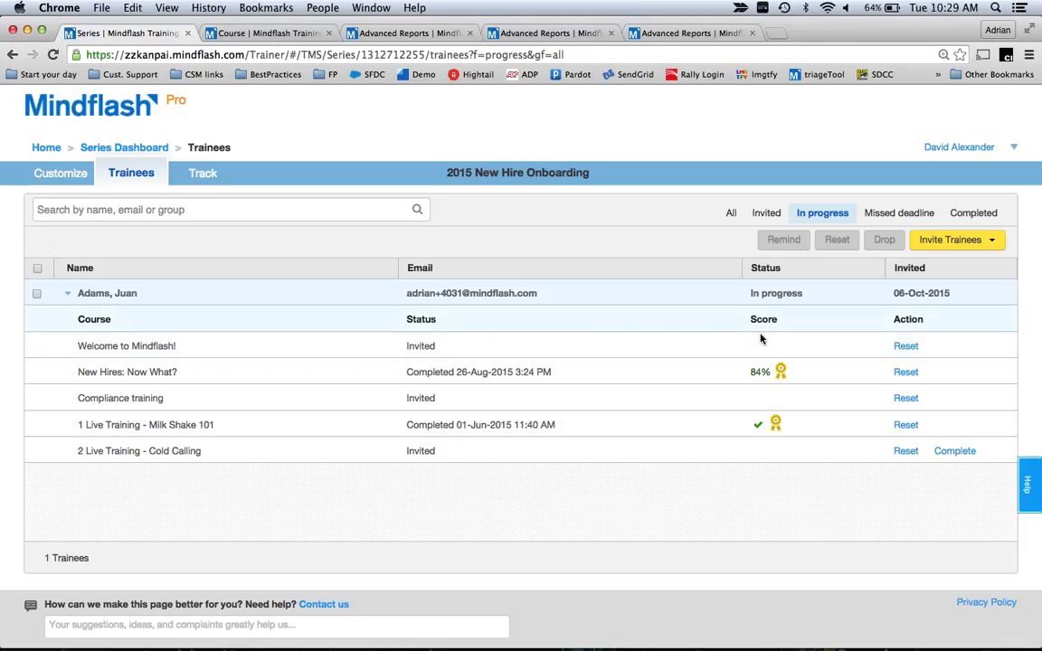
Step: Reset the trainee's Welcome to Mindflash! course within the series, and switch to the presentation's Questions slide
click(905, 347)
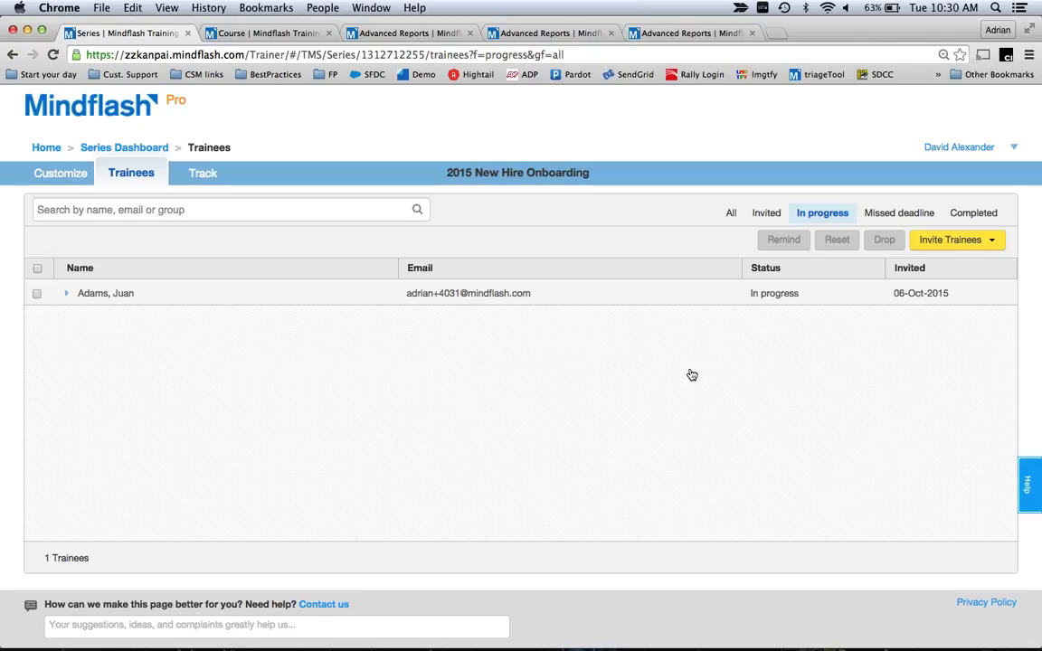
key(super+Tab)
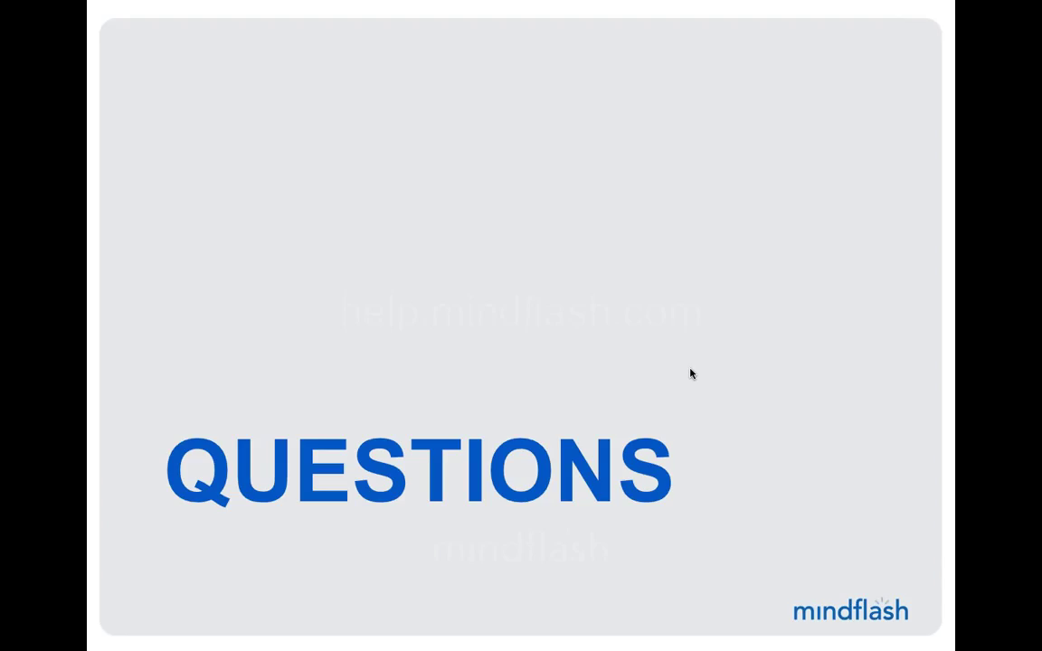